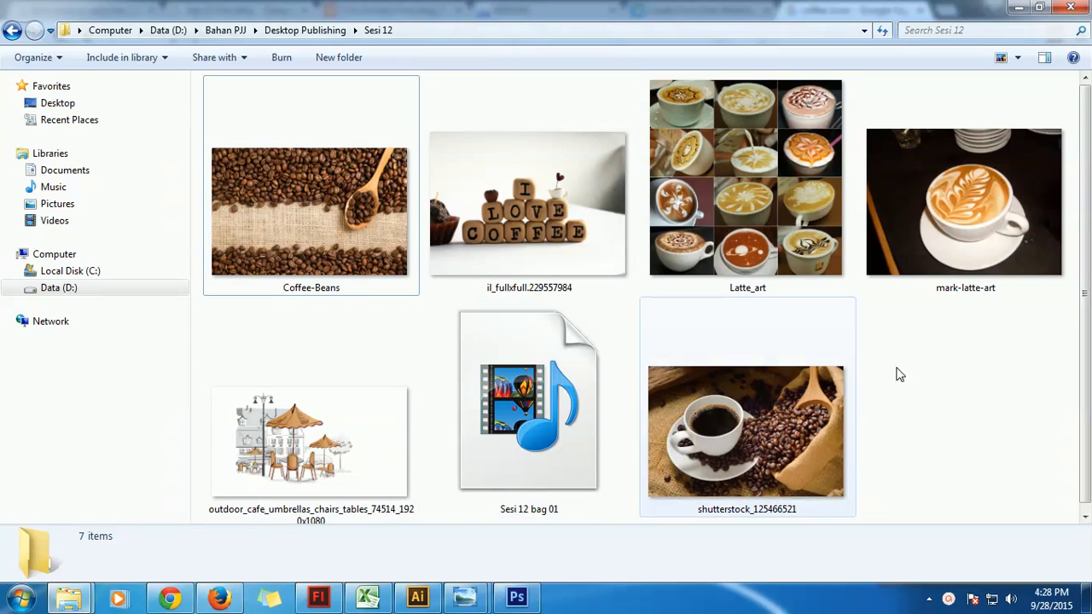
Switch to Chrome and browse the "best creative websites" image results, previewing the R1 Creative and television-collage designs
click(170, 600)
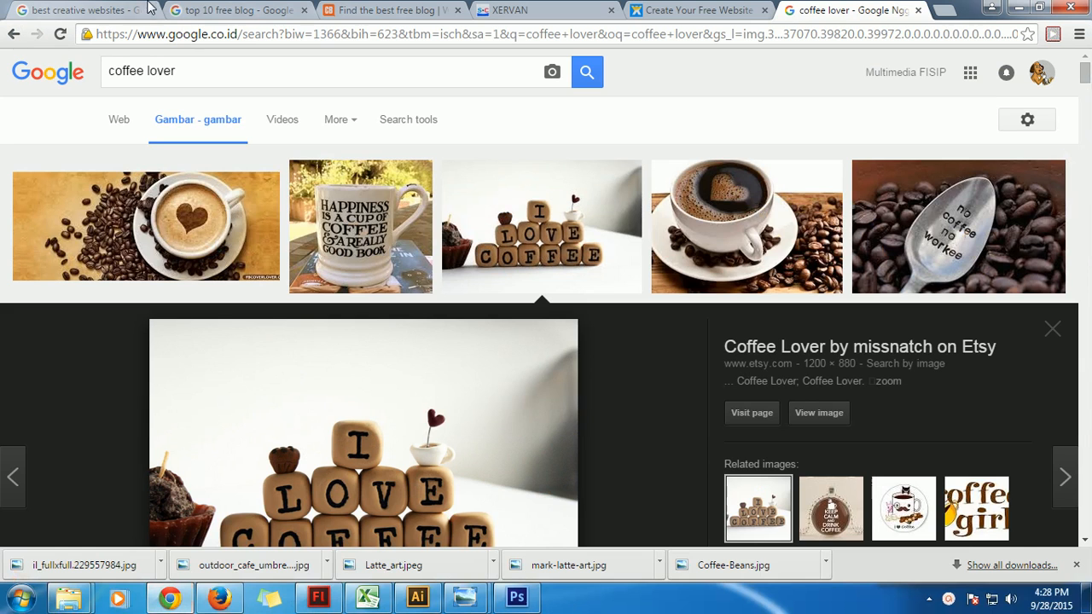
click(104, 12)
scroll(754, 279, down, 5)
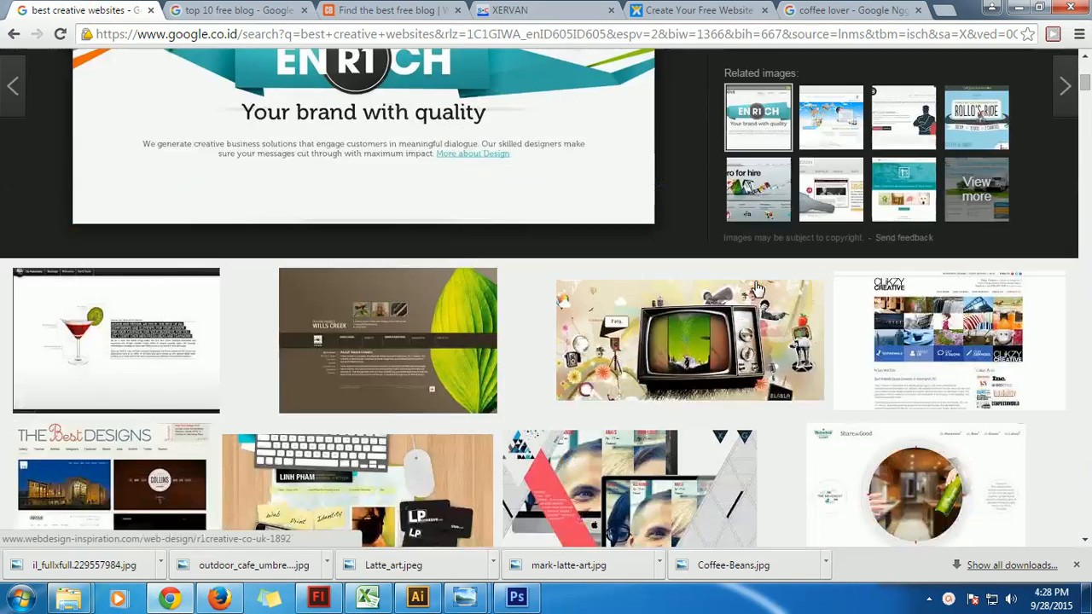
scroll(793, 256, up, 4)
click(890, 150)
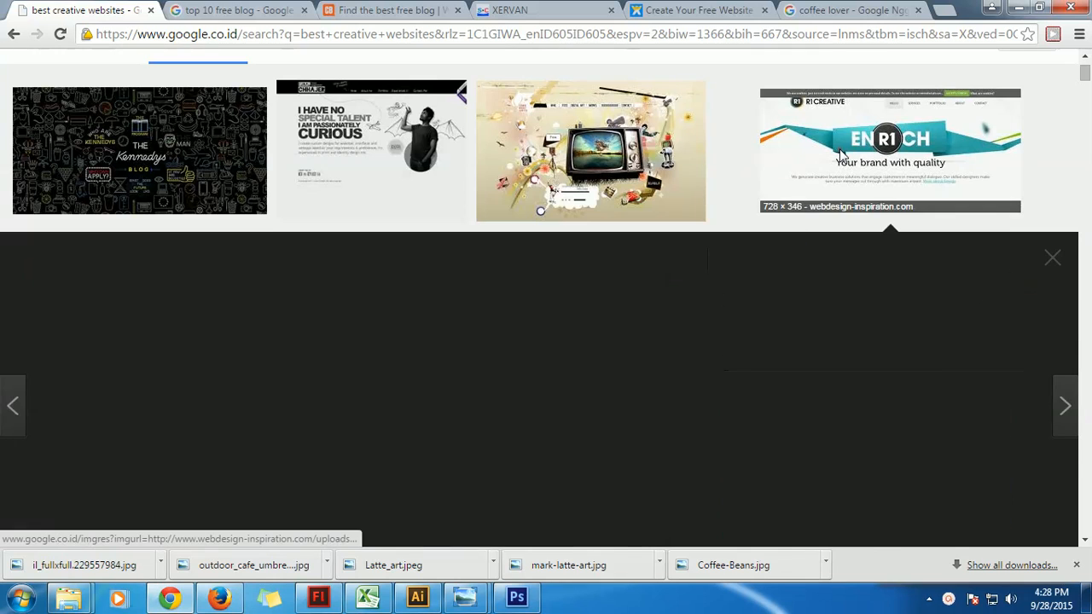
click(590, 151)
click(386, 281)
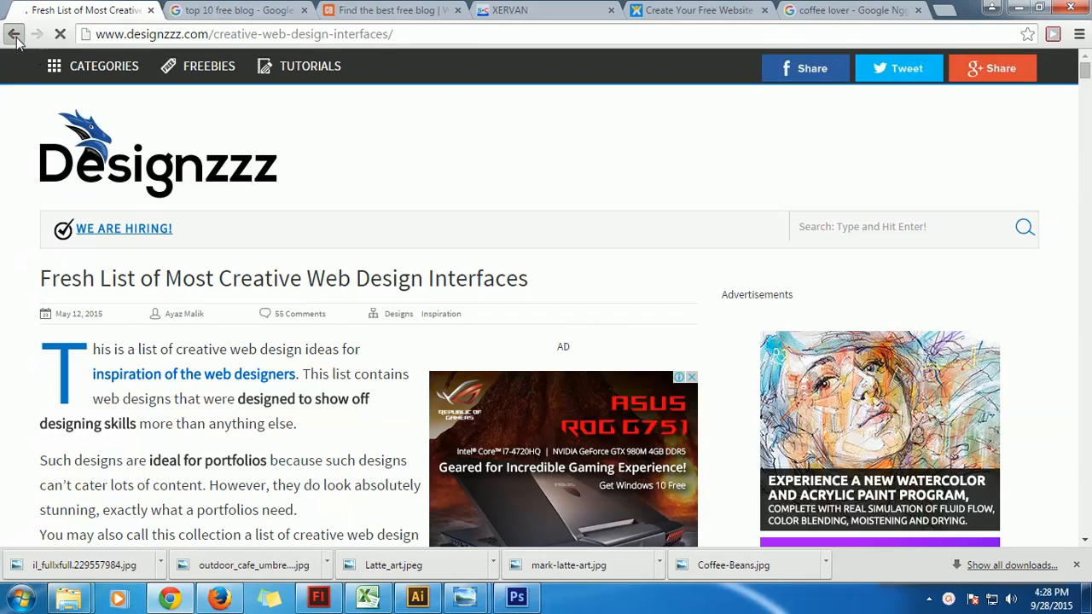
click(14, 33)
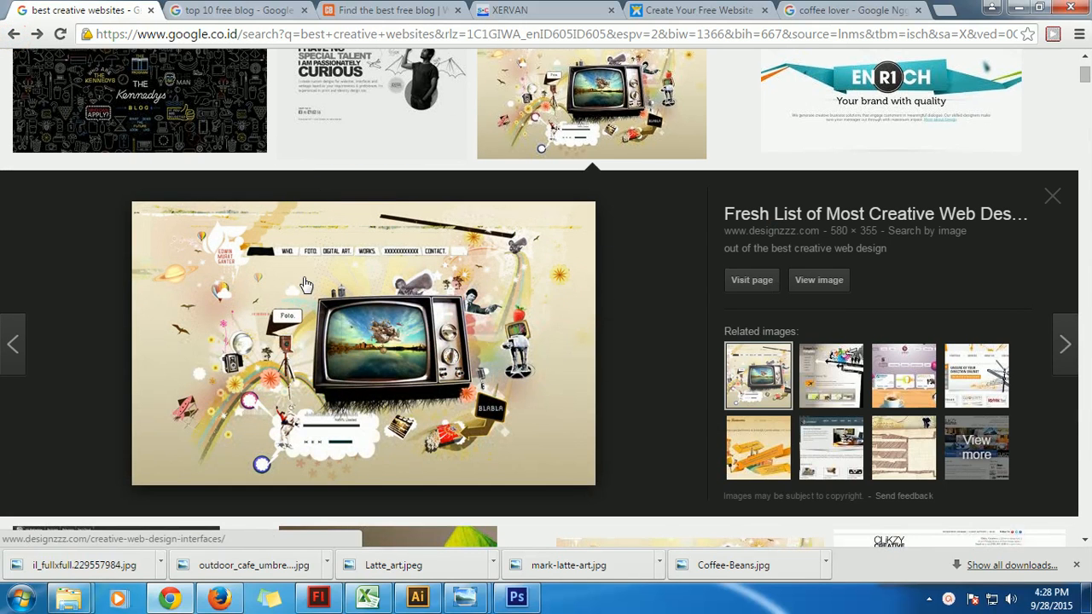
Look through the Wix, blog-finder and "top 10 free blog" pages, and preview the R1 Creative website design again
click(692, 12)
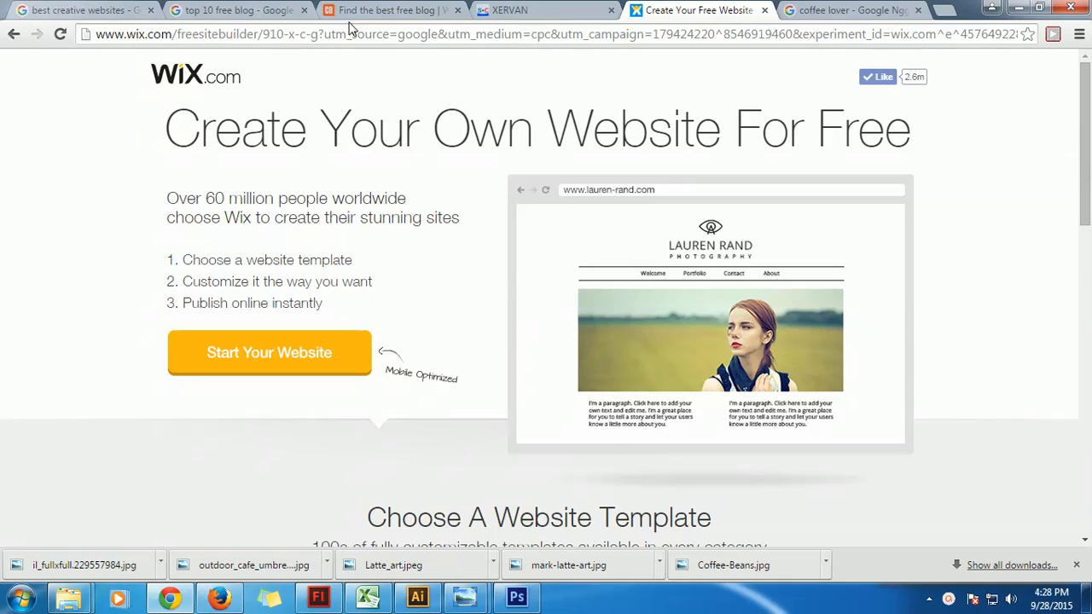
click(396, 11)
click(196, 12)
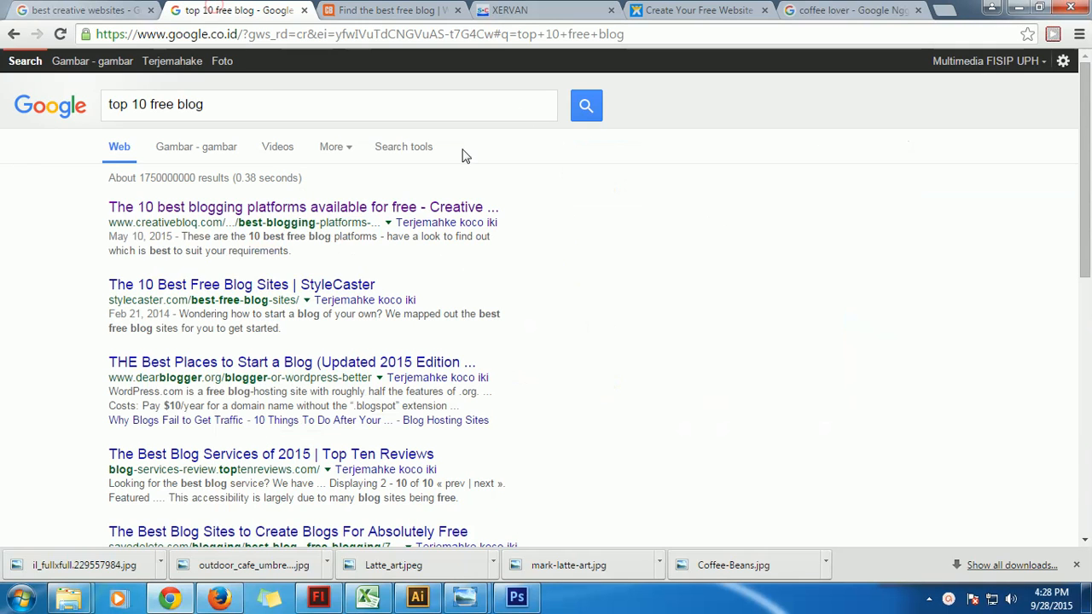
click(86, 10)
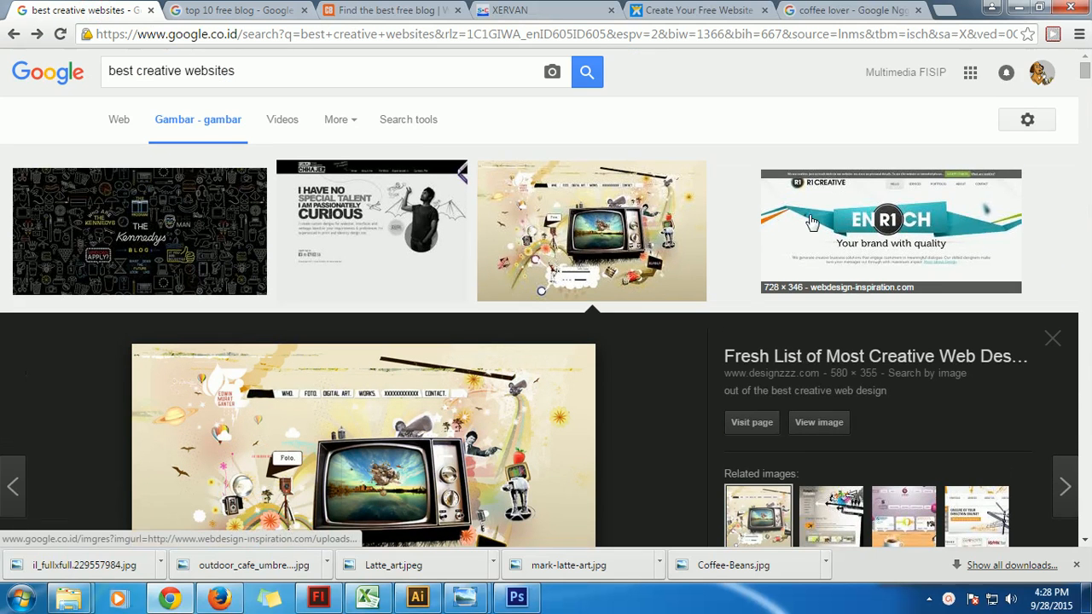
click(811, 222)
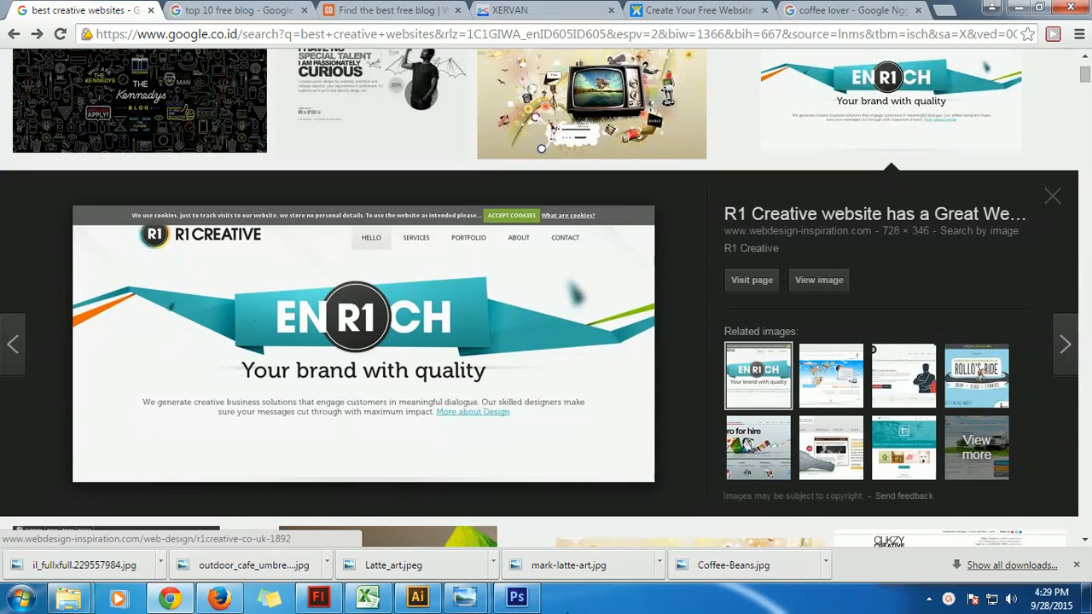
Switch to Photoshop and create a new document with the Web preset at 1024 x 768 pixels
click(516, 597)
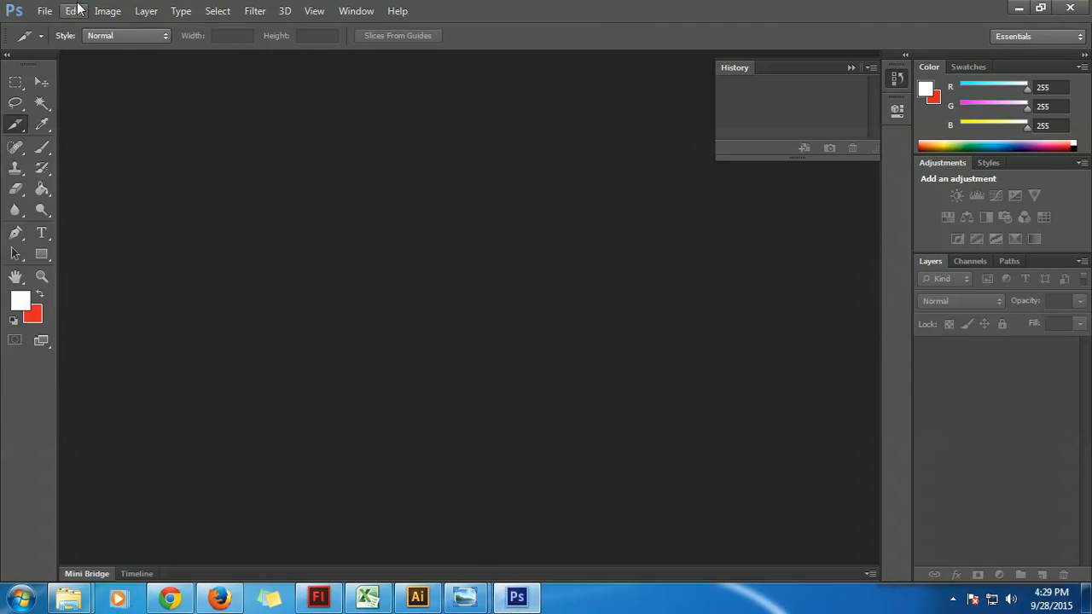
click(44, 11)
click(61, 28)
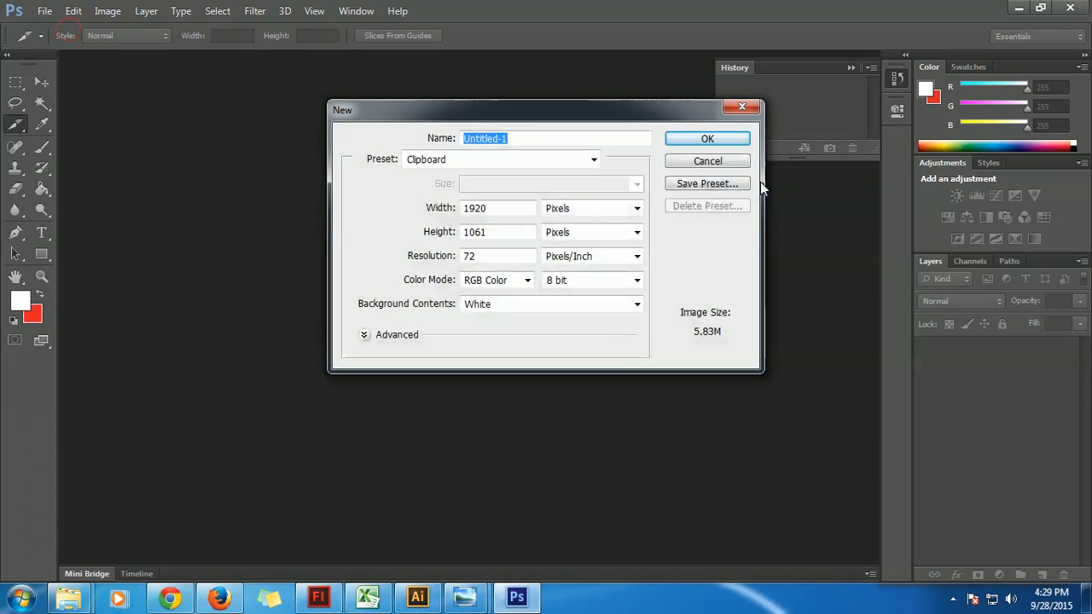
click(595, 160)
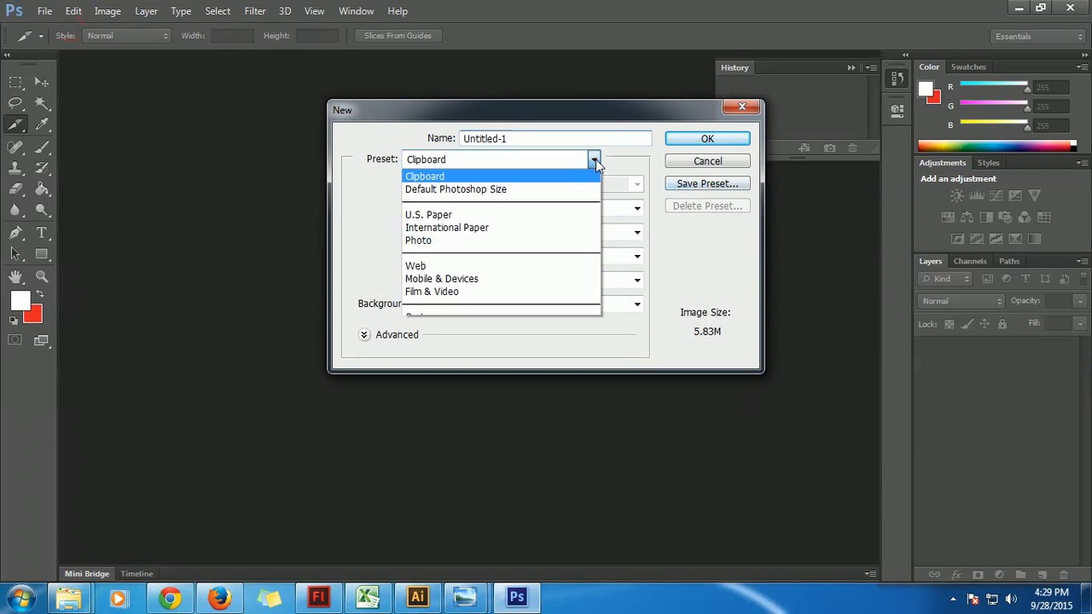
click(429, 265)
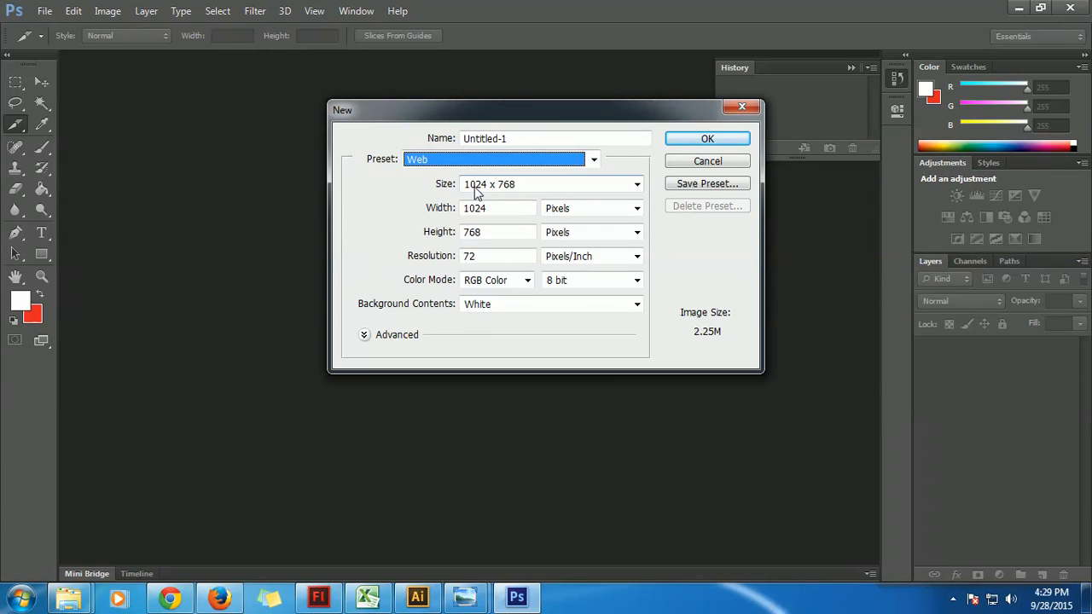
click(707, 138)
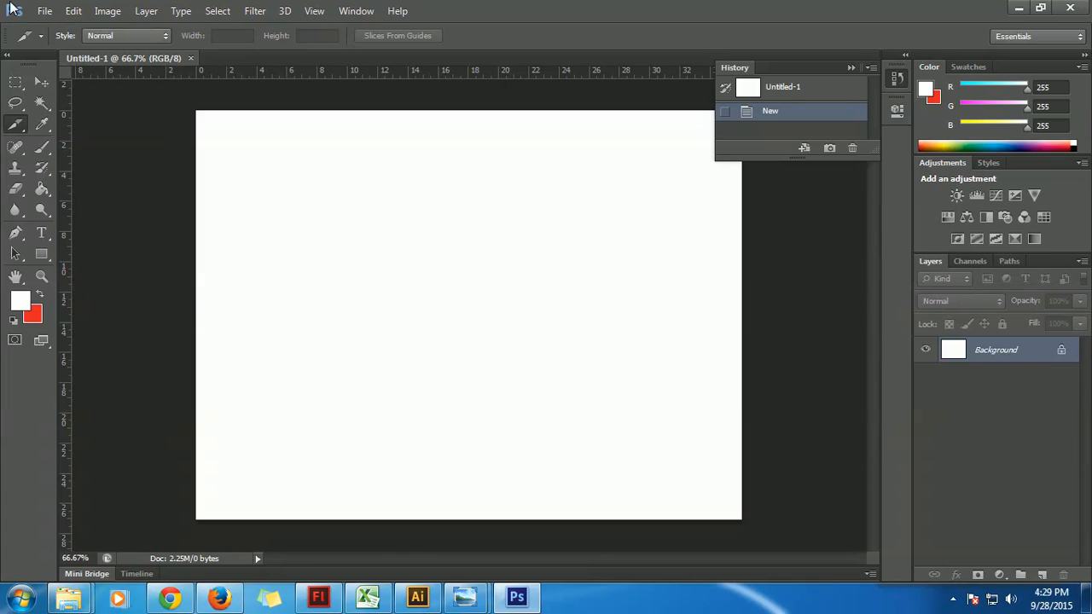
Place the Coffee-Beans image and scale it to about 29% so that it covers the whole canvas
click(38, 14)
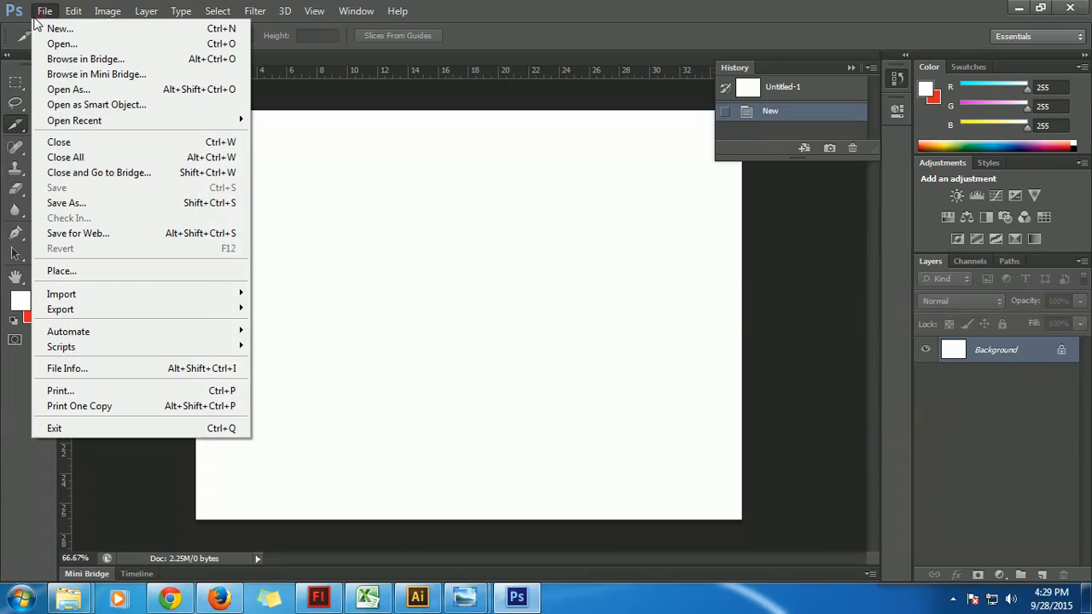
click(62, 271)
click(469, 128)
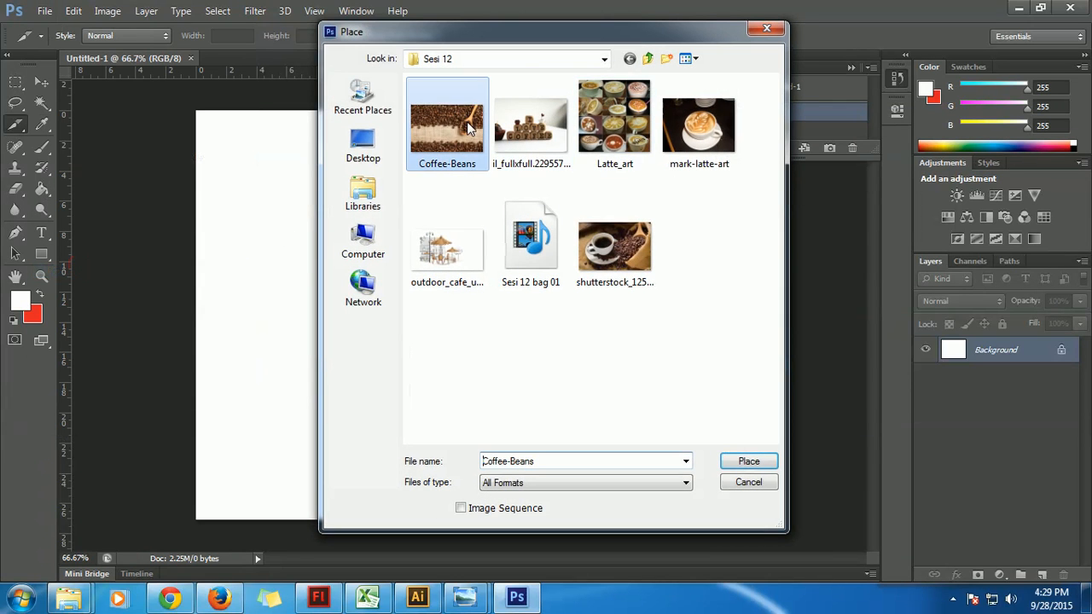
click(743, 461)
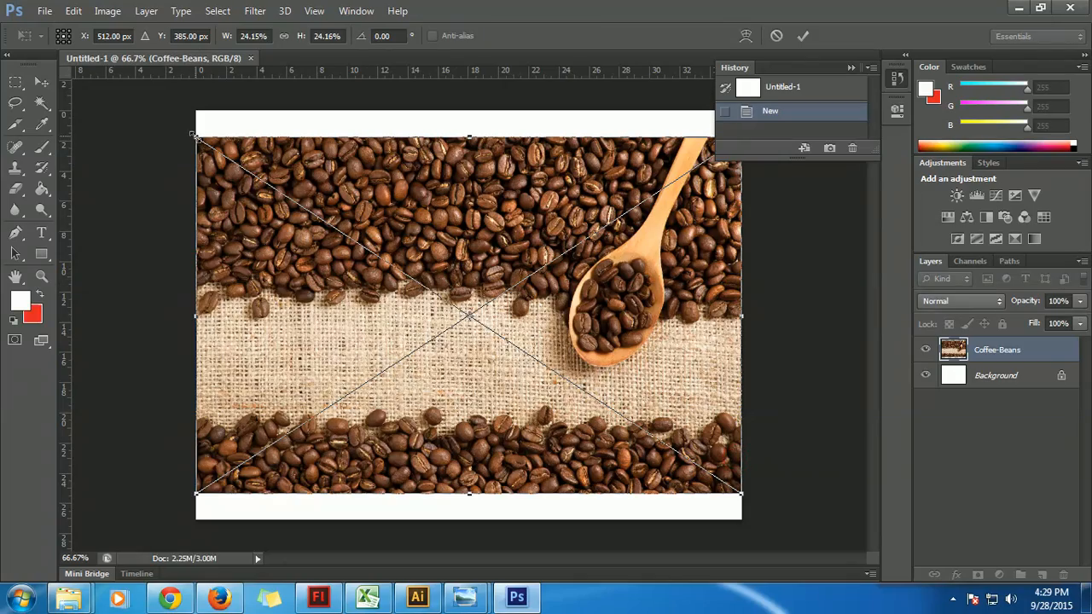
drag(192, 134, 142, 102)
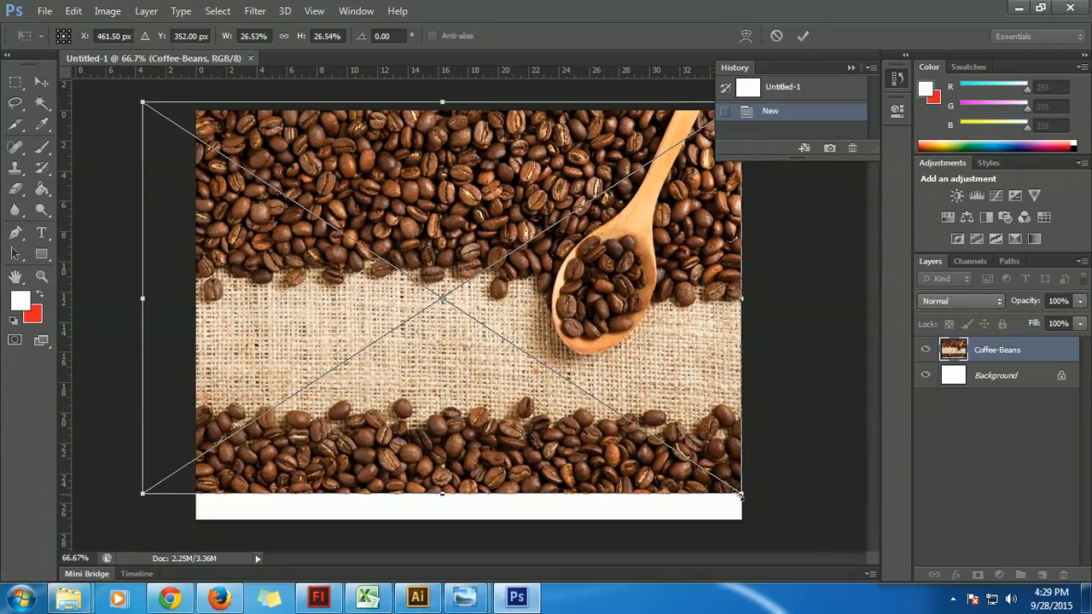
drag(739, 494, 796, 529)
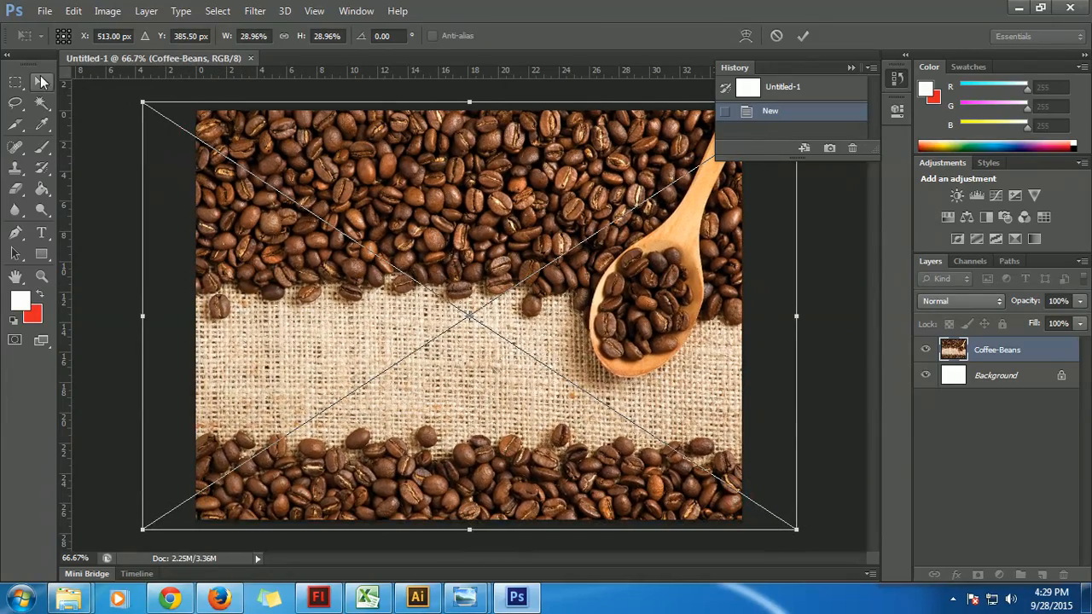
click(41, 82)
click(482, 236)
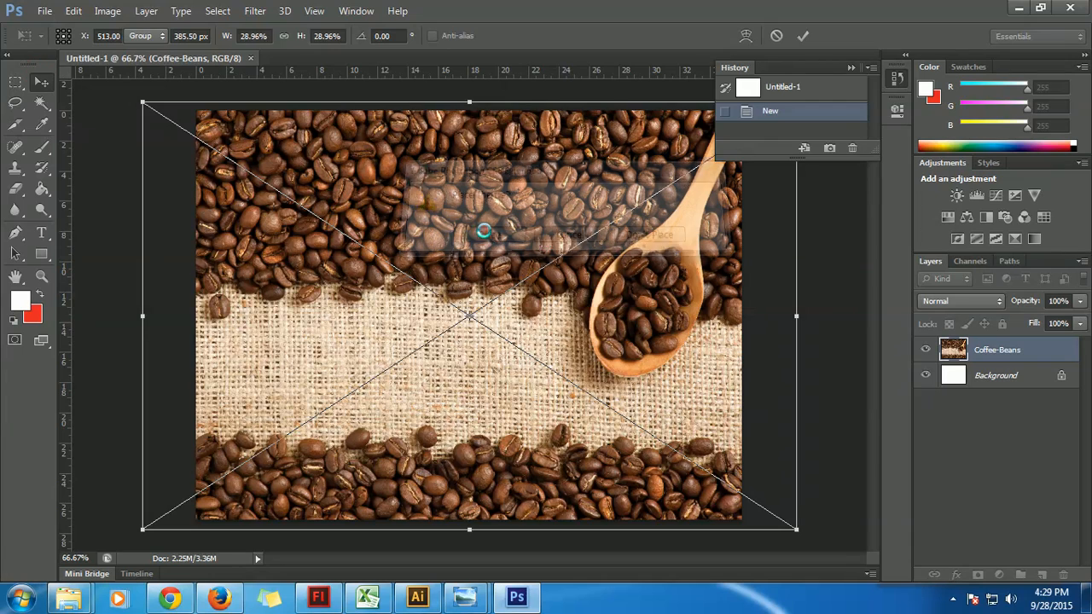
Rename the placed coffee beans layer as "Hal 01"
double_click(998, 350)
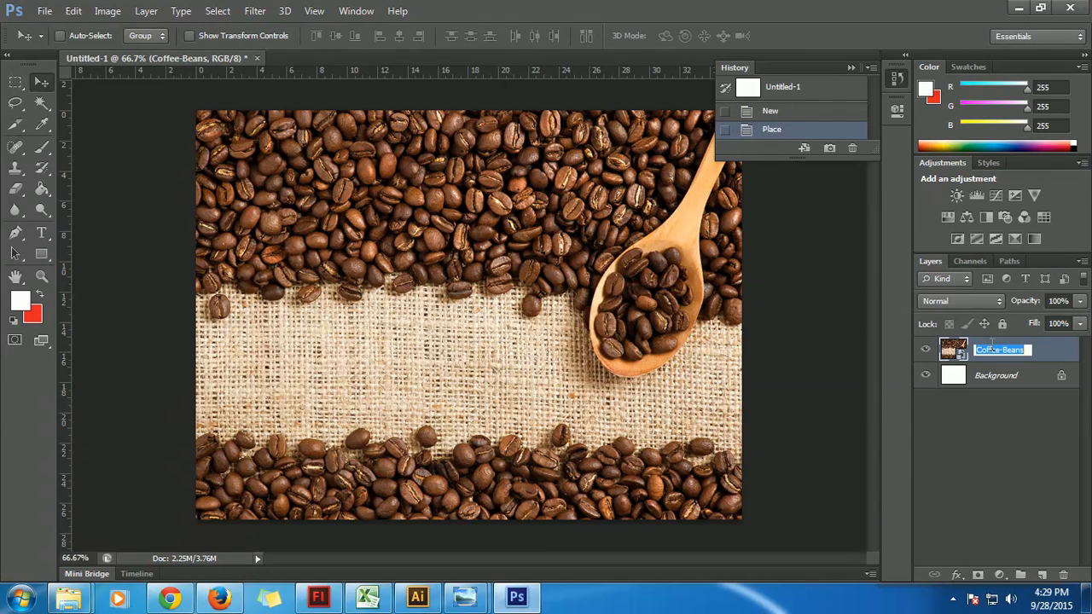
text(Hal 01)
click(1055, 372)
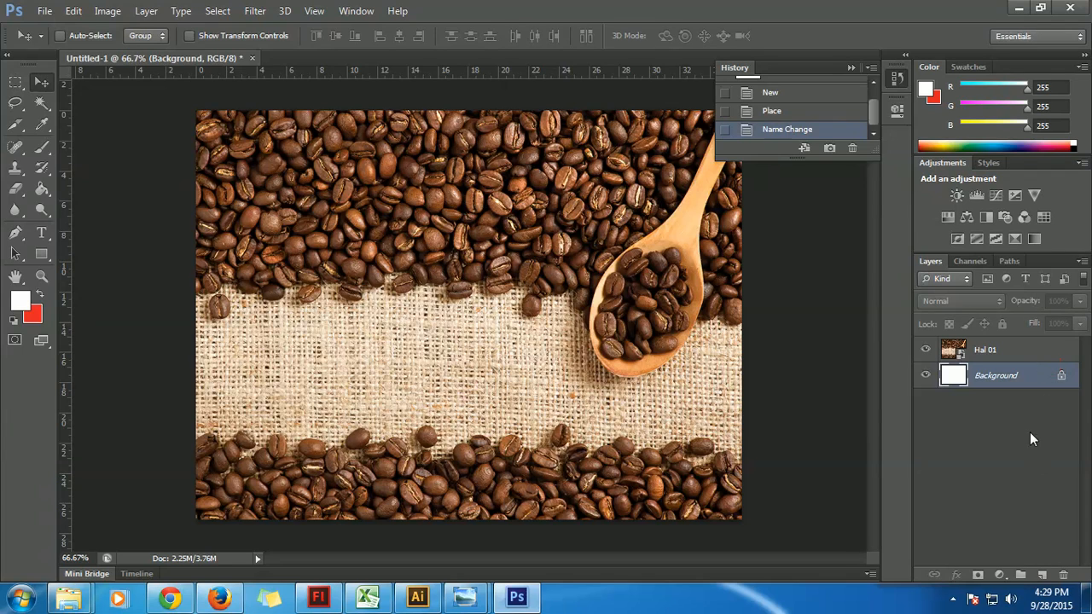
Add a new layer above Hal 01 and write the text "My Coffee" on the burlap area
click(1016, 355)
click(1039, 574)
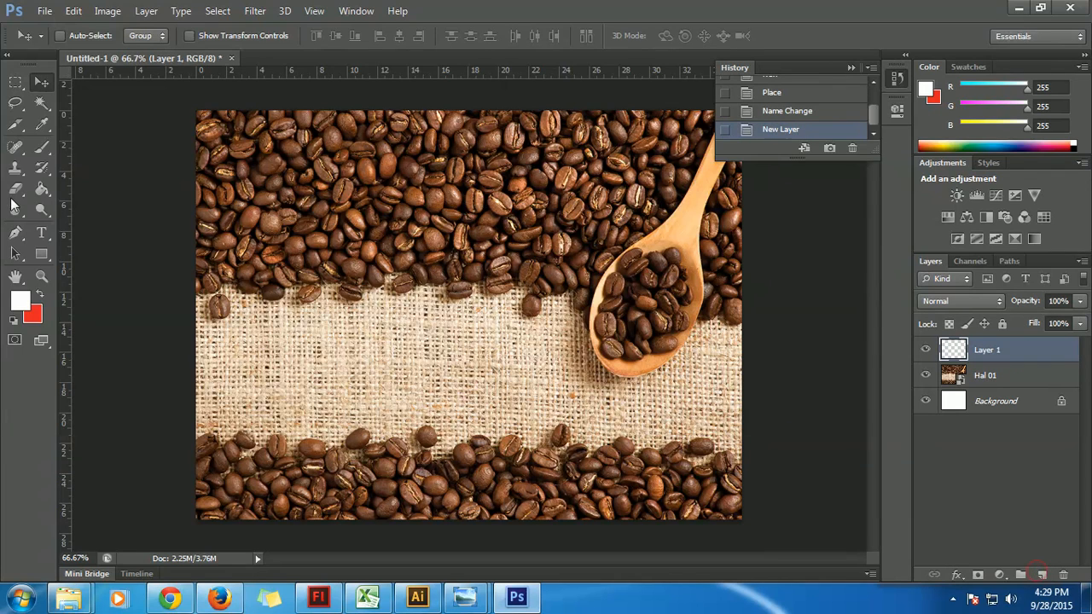
click(41, 233)
click(234, 353)
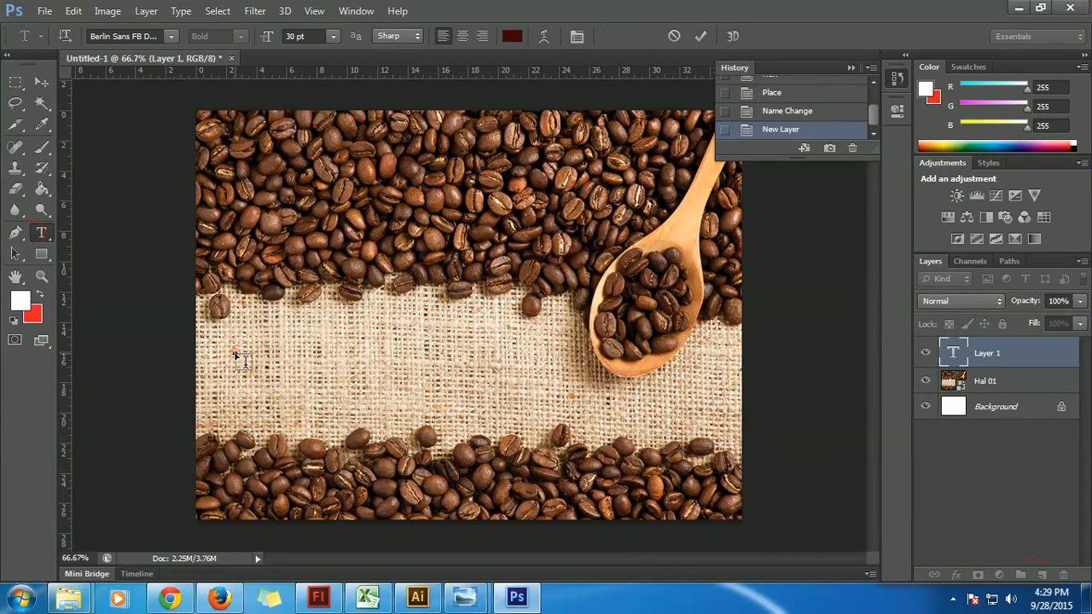
text(Mu)
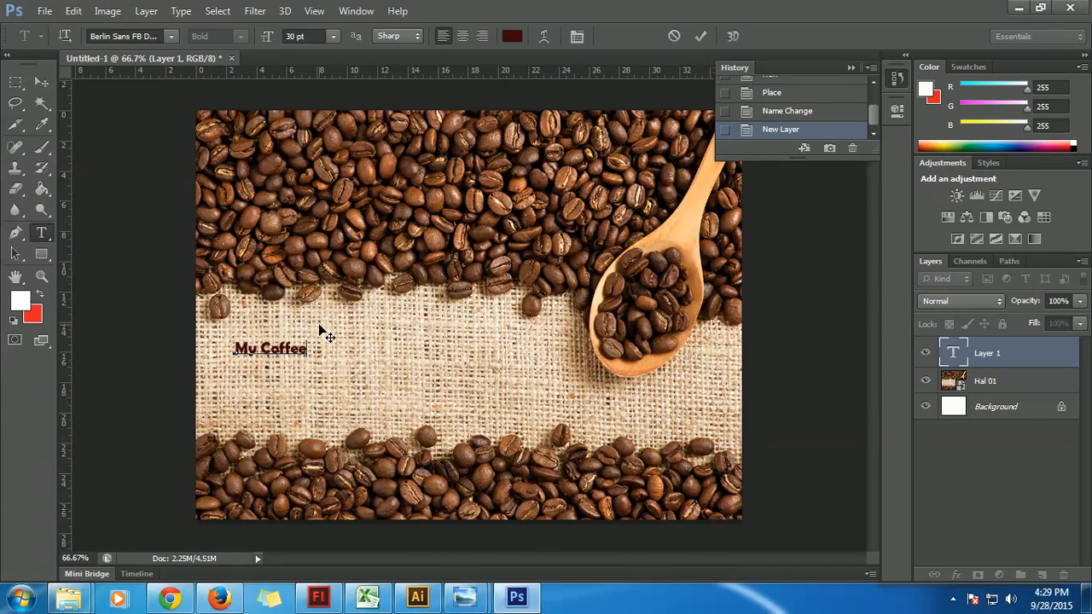
Set the font size of the whole "My Coffee" text to 72 pt
key(ctrl+a)
click(333, 36)
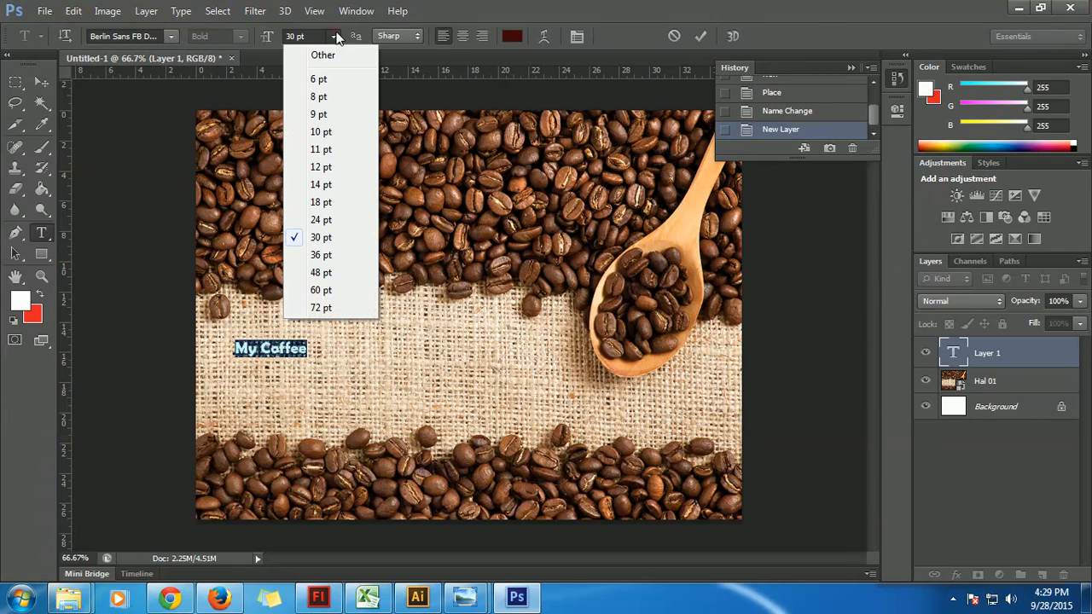
click(330, 309)
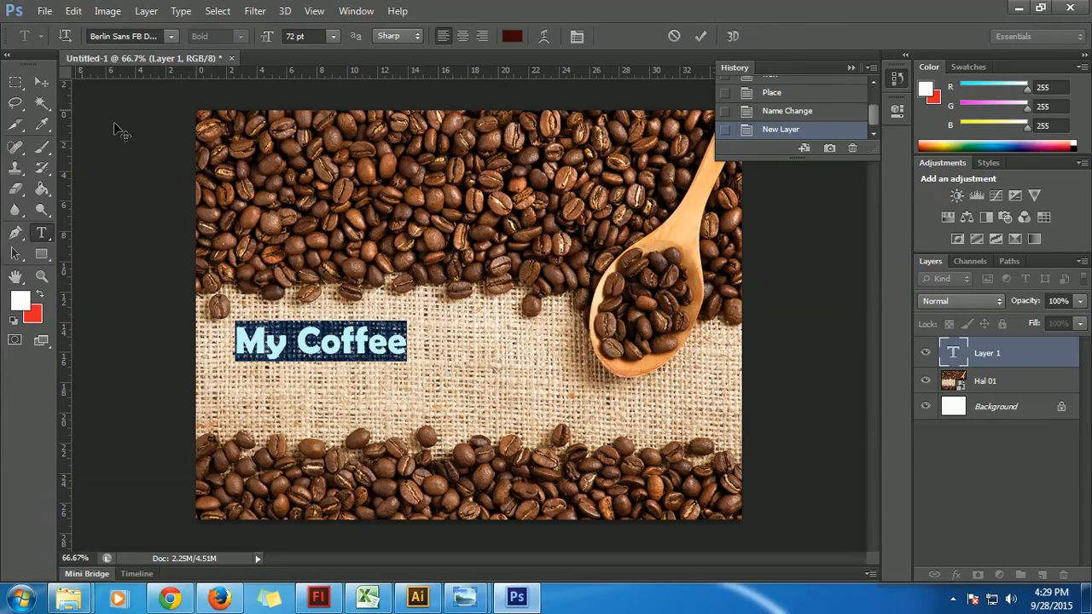
Insert the word "Lovely" before "Coffee" and move the text slightly down to the middle of the burlap strip
click(306, 344)
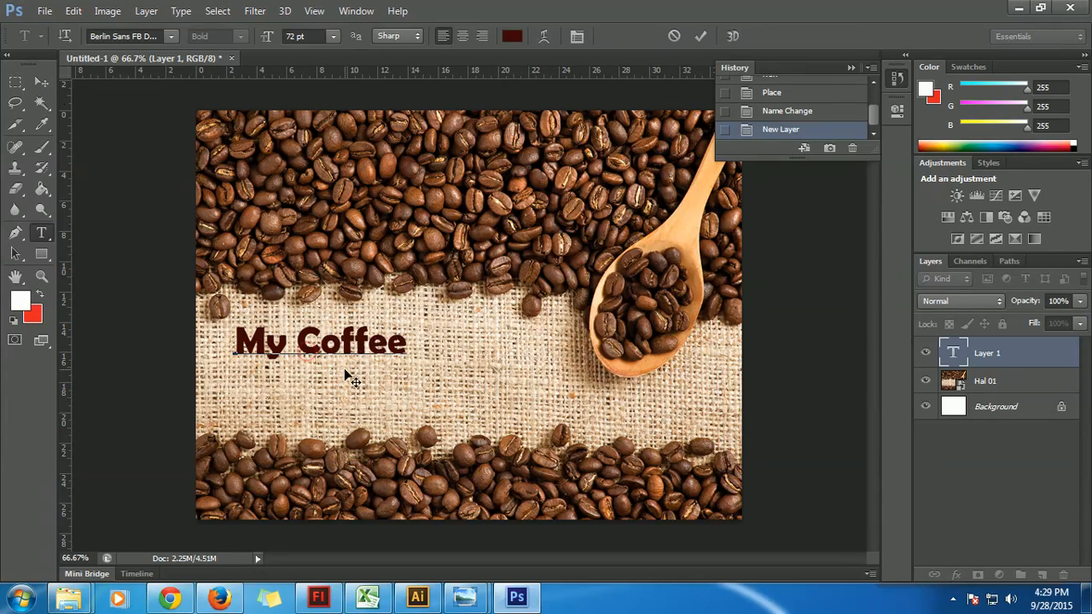
key(Return)
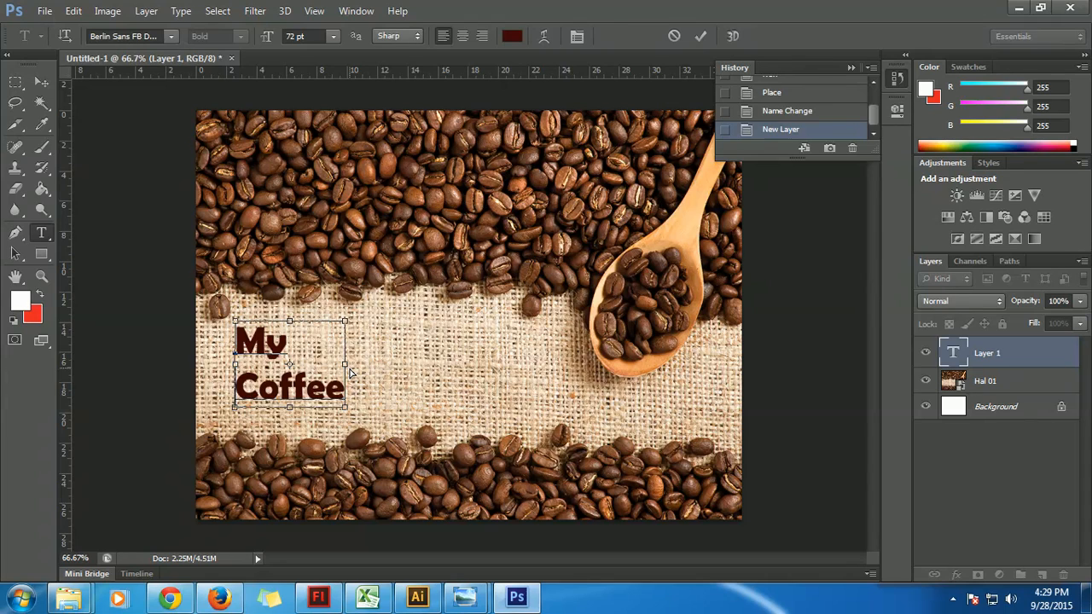
key(BackSpace)
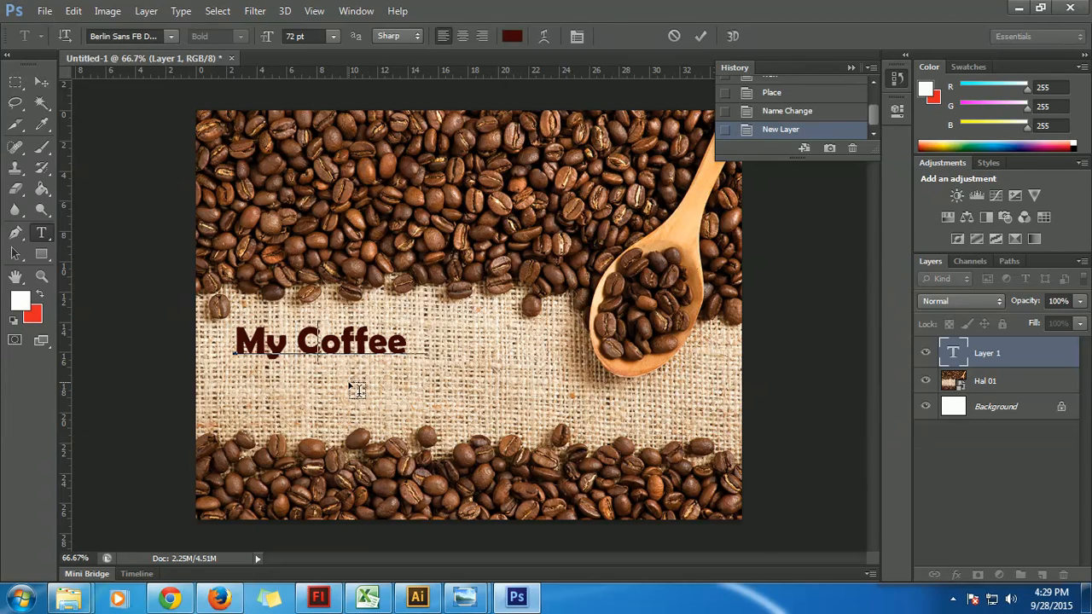
text(Lovely)
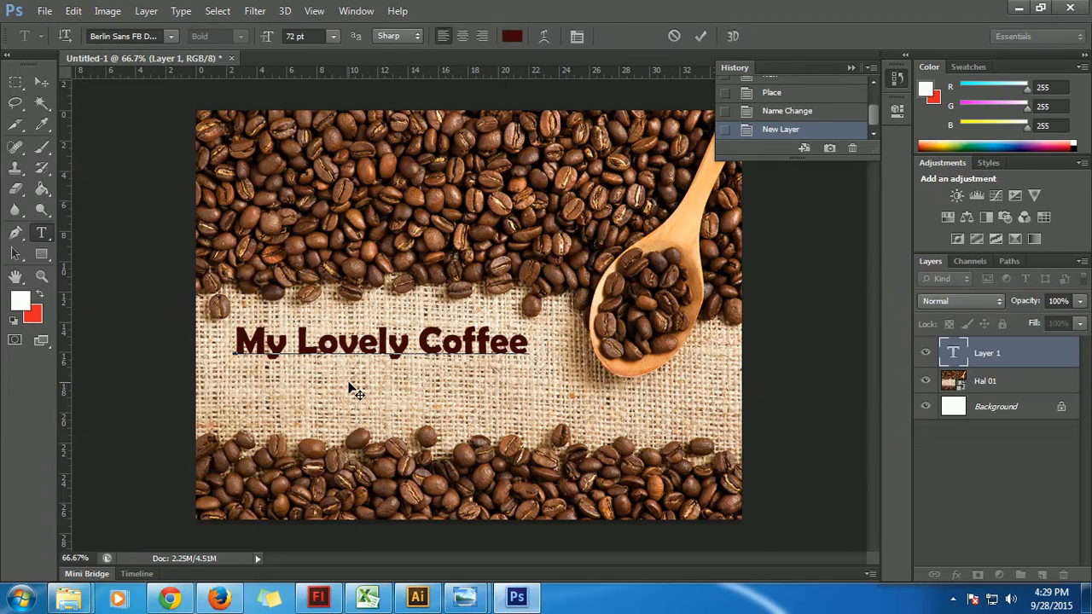
click(43, 88)
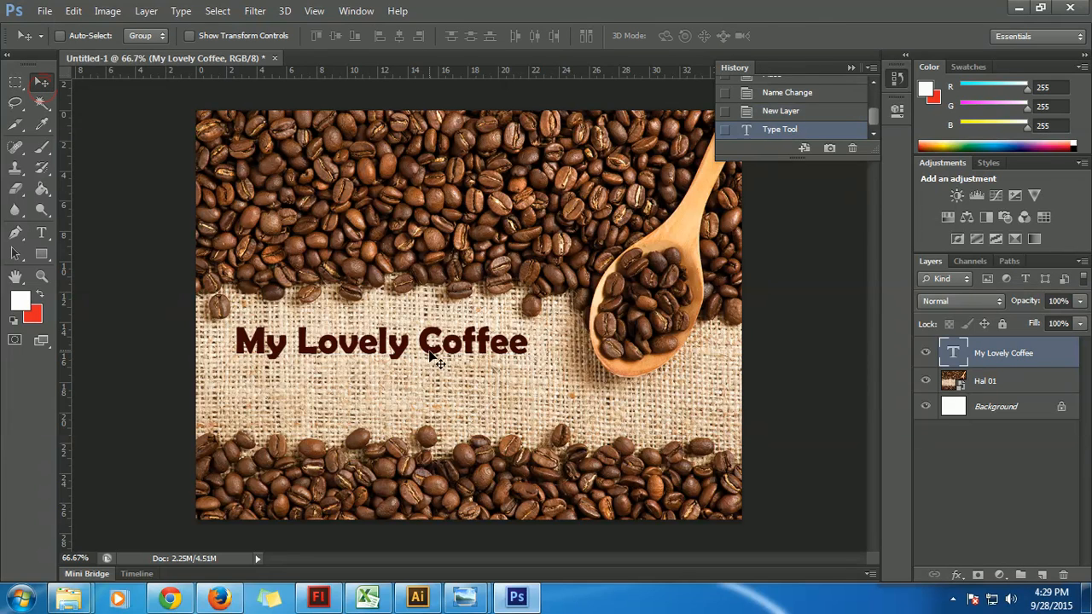
drag(435, 360, 432, 392)
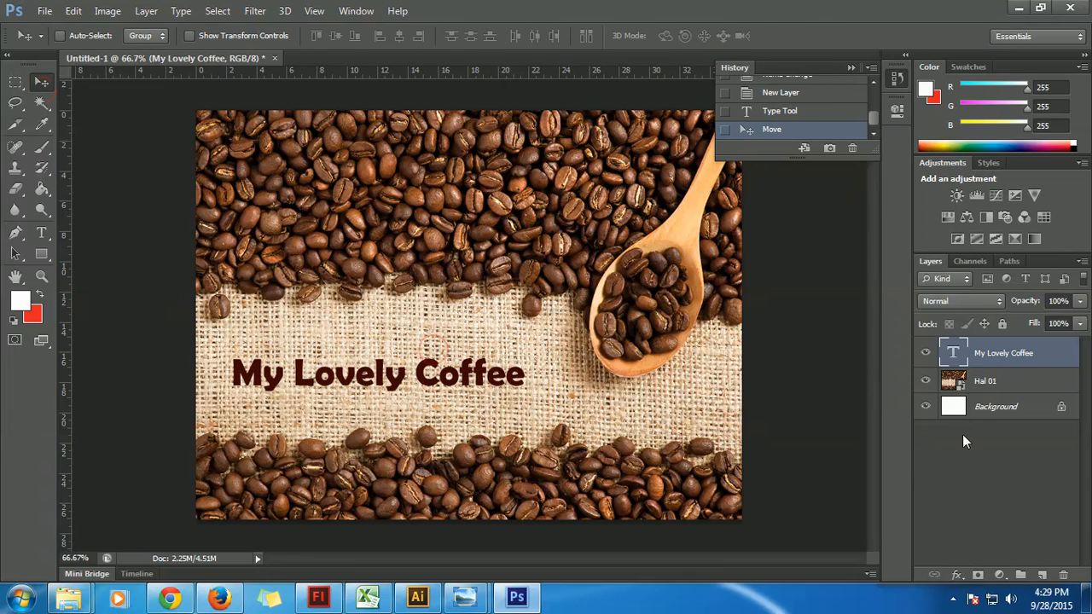
Apply Bevel & Emboss with Contour and a Drop Shadow to the My Lovely Coffee layer, with layer opacity at 98%
double_click(1068, 360)
click(265, 316)
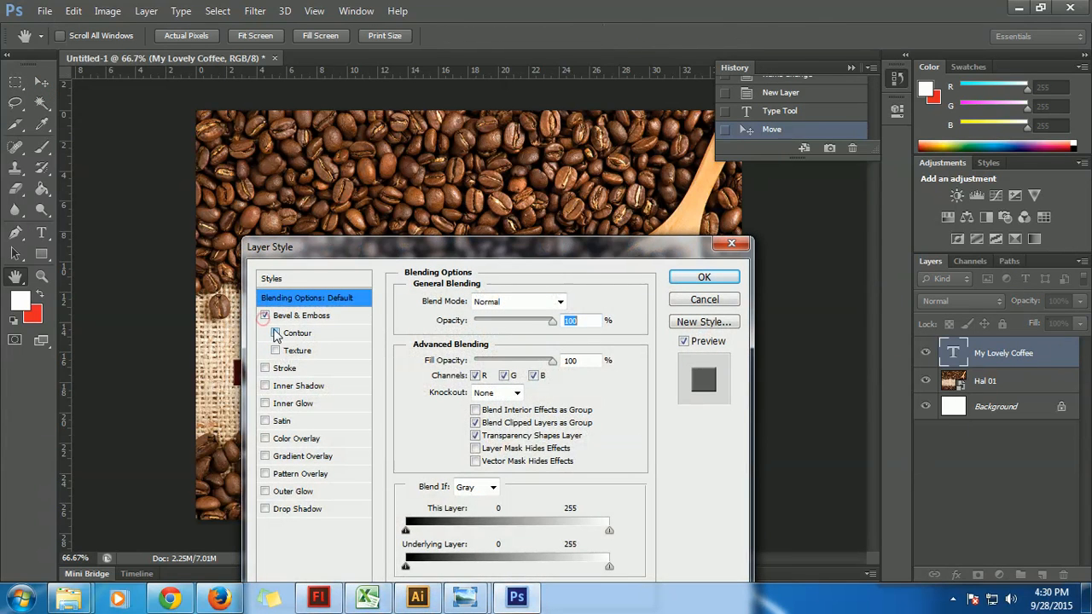
click(265, 509)
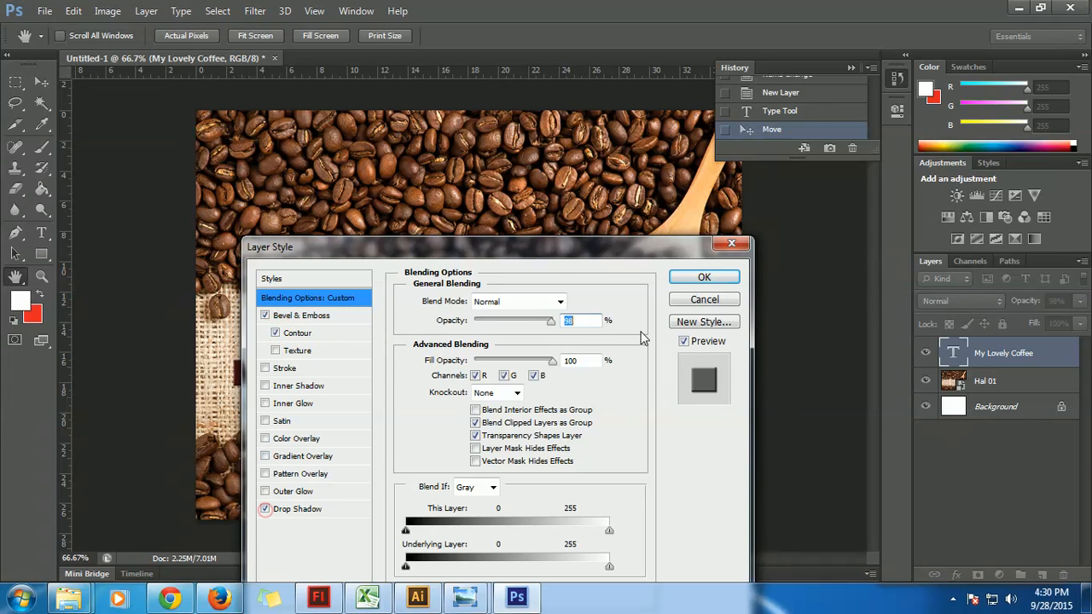
click(700, 277)
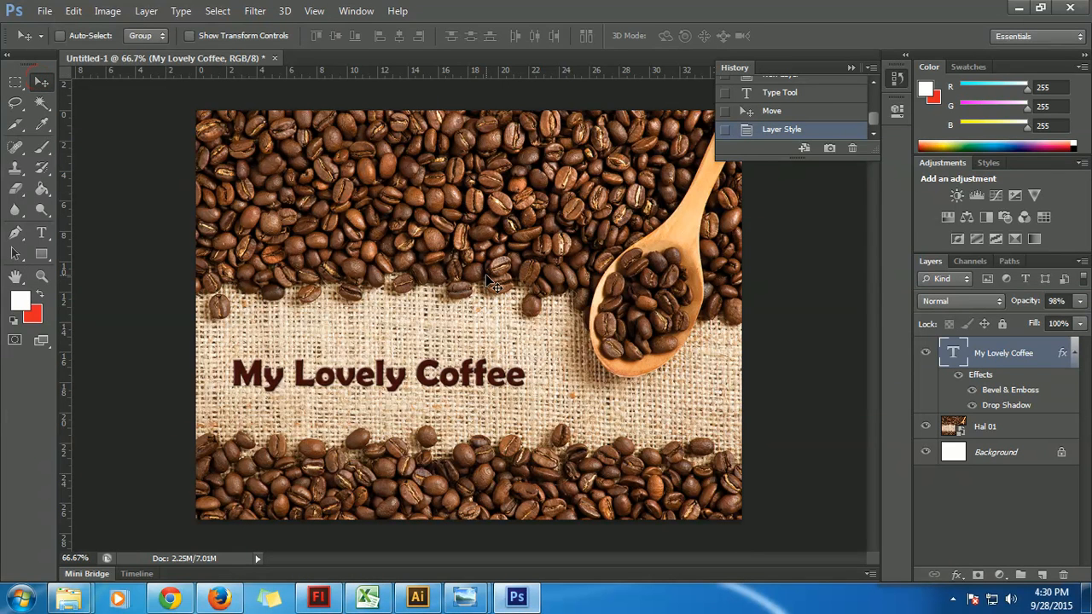
Scale the "My Lovely Coffee" title up to about 118%, extending it toward the spoon
key(ctrl+t)
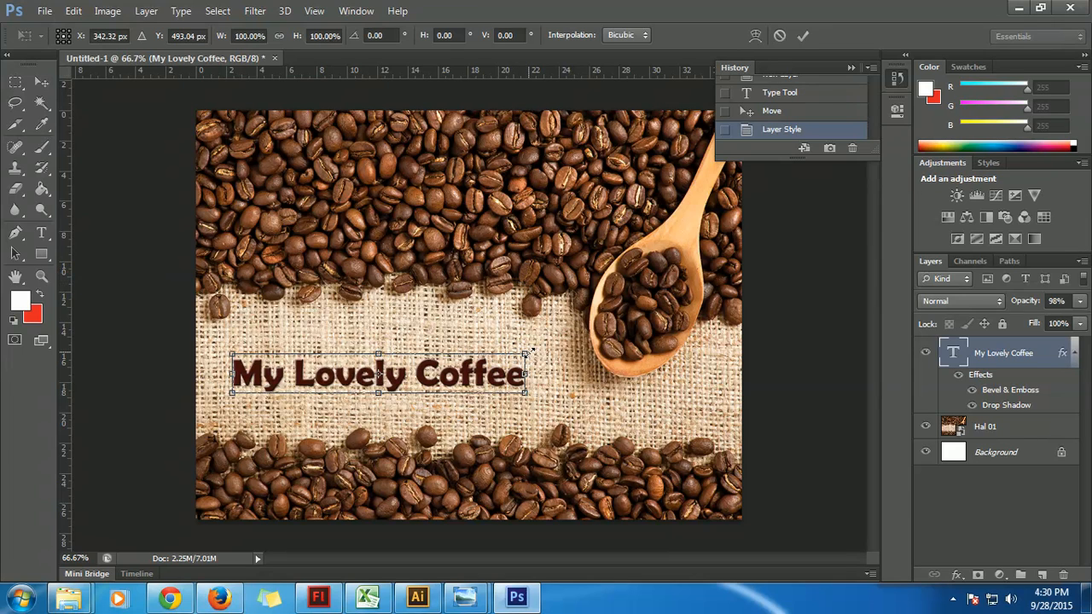
drag(531, 350, 600, 278)
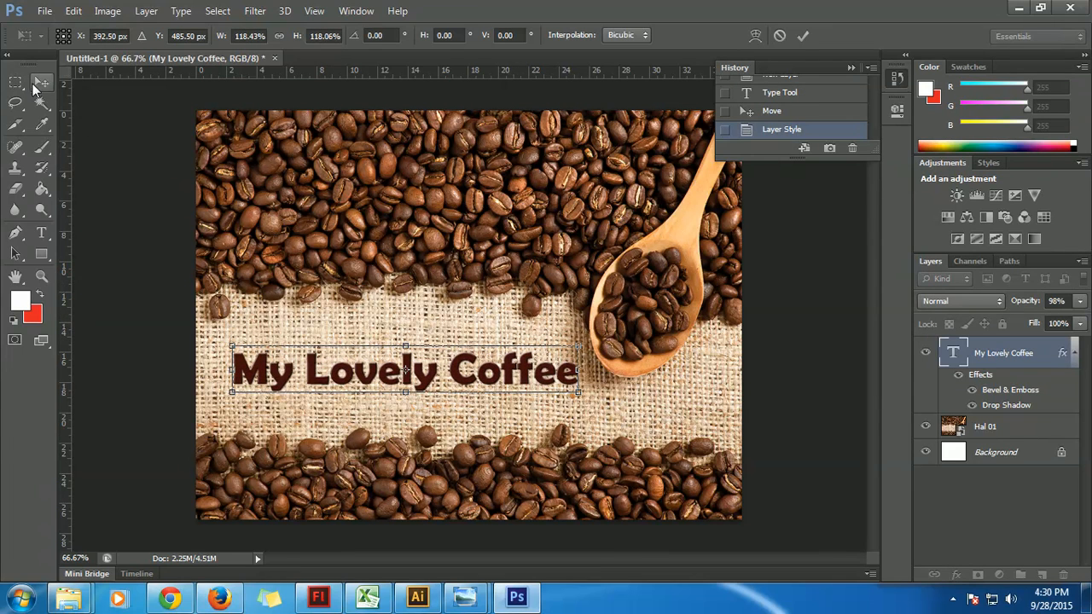
click(40, 85)
click(520, 245)
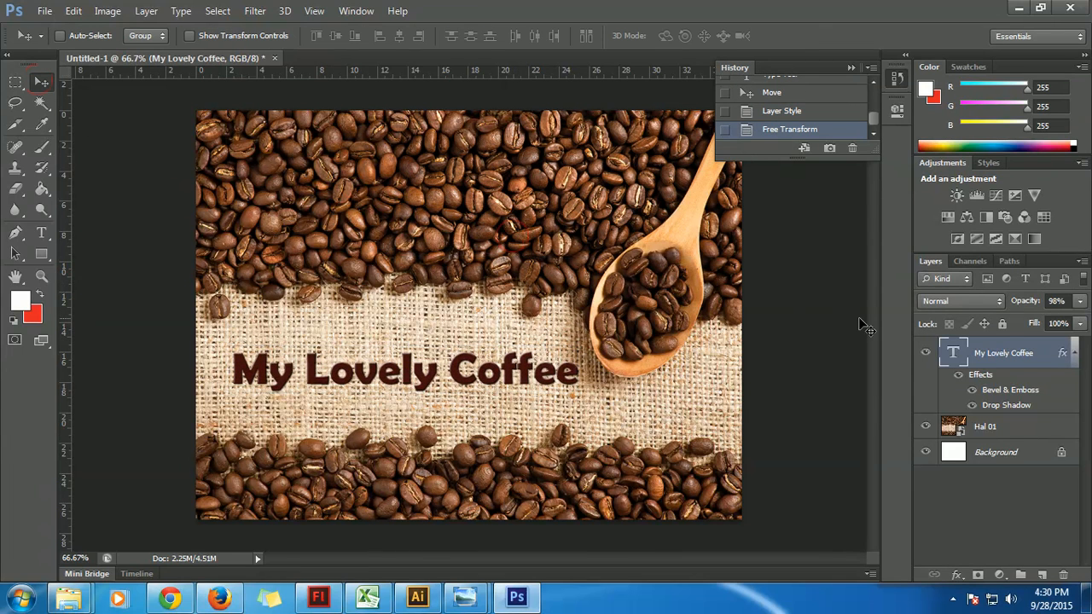
drag(422, 375, 479, 173)
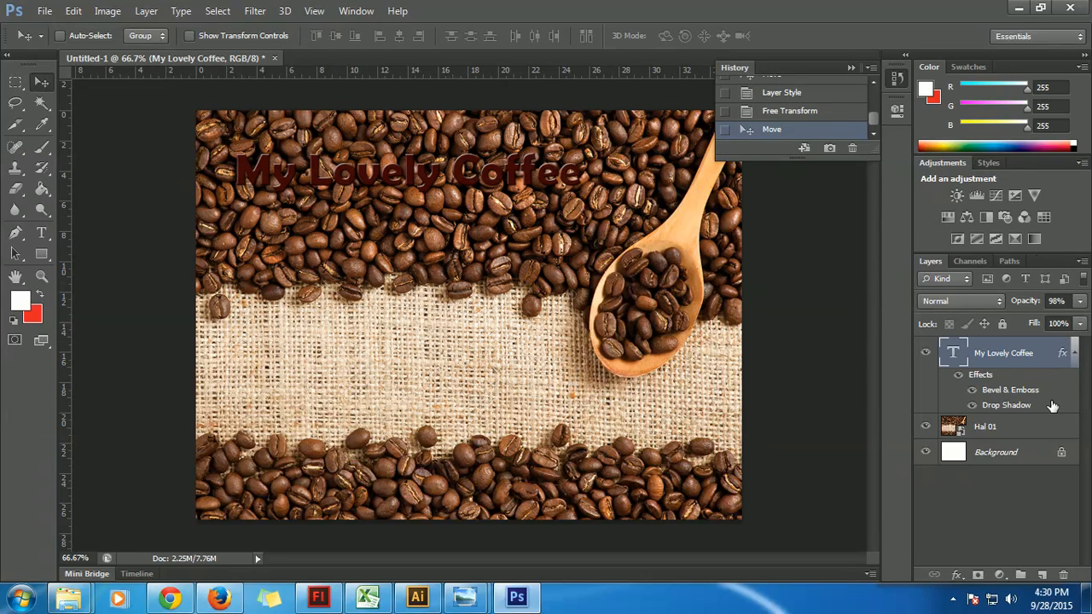
click(1053, 427)
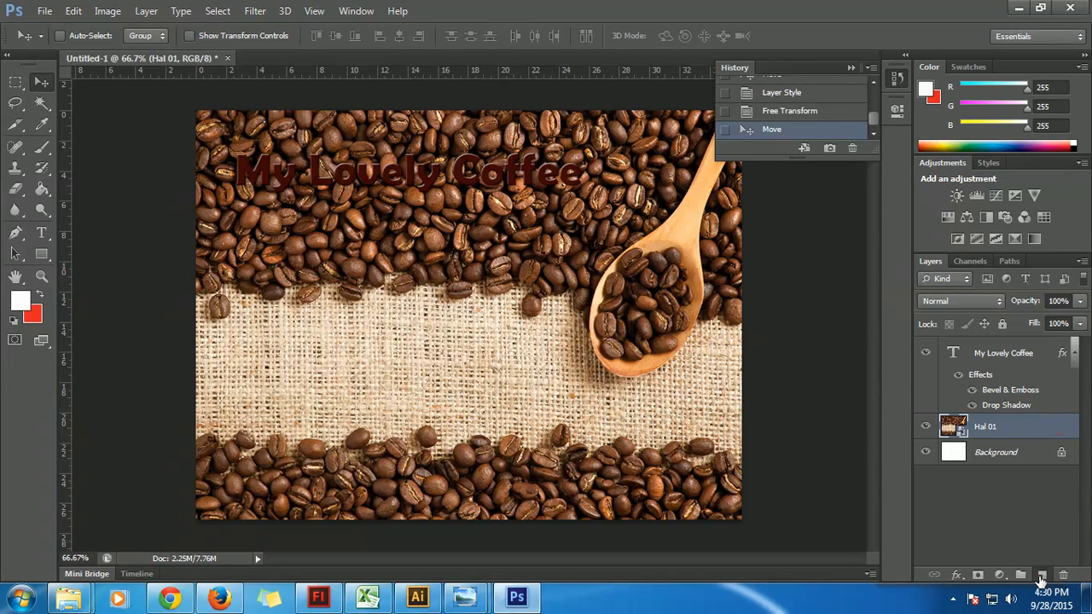
click(1041, 574)
click(41, 253)
drag(170, 139, 792, 194)
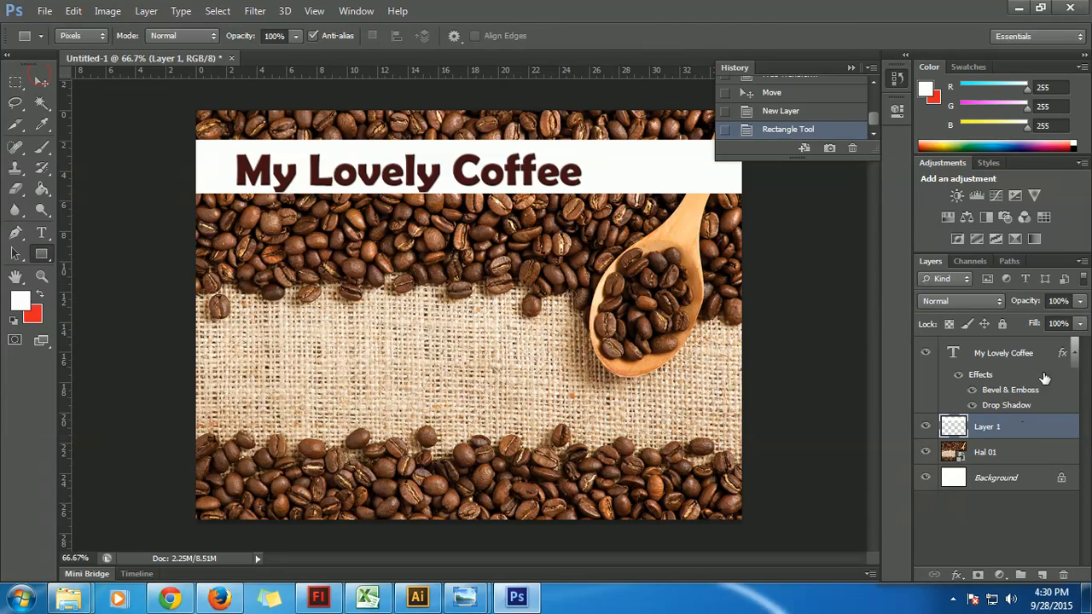
click(1079, 323)
drag(1081, 341, 1080, 343)
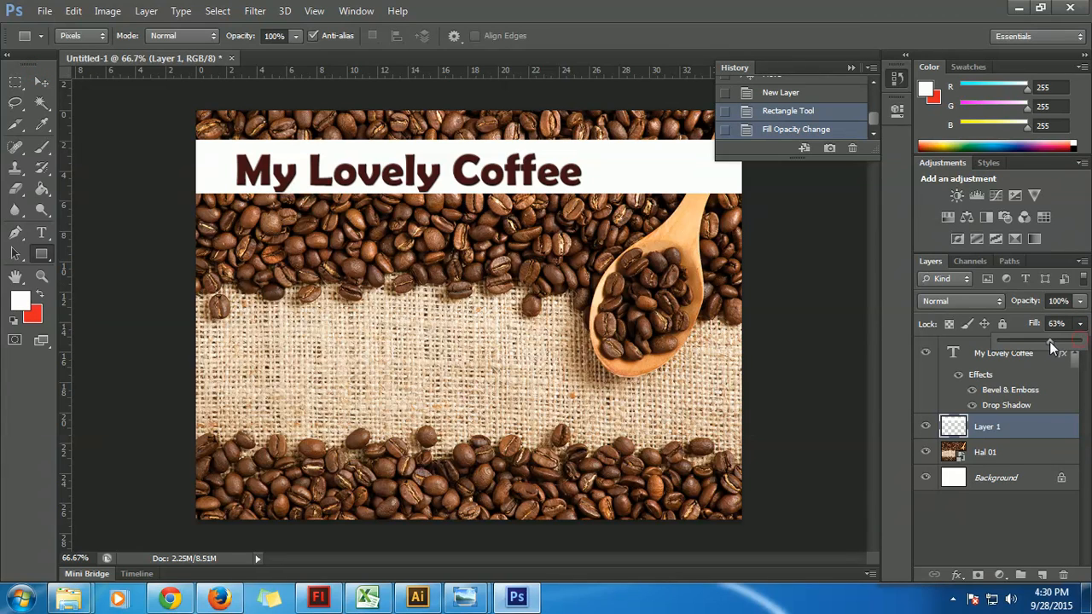
click(40, 82)
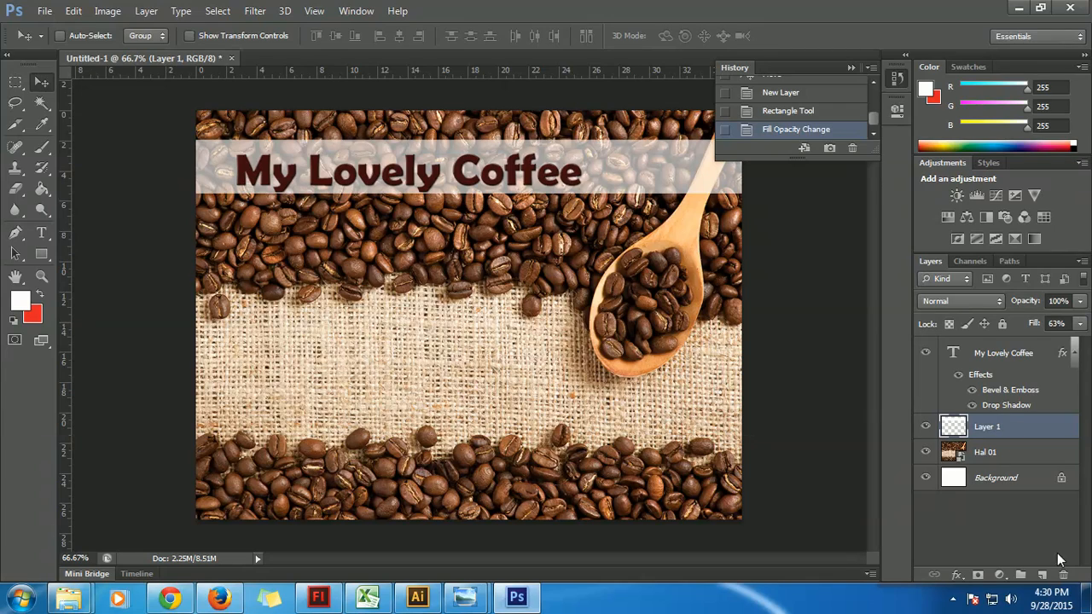
click(1063, 574)
click(480, 235)
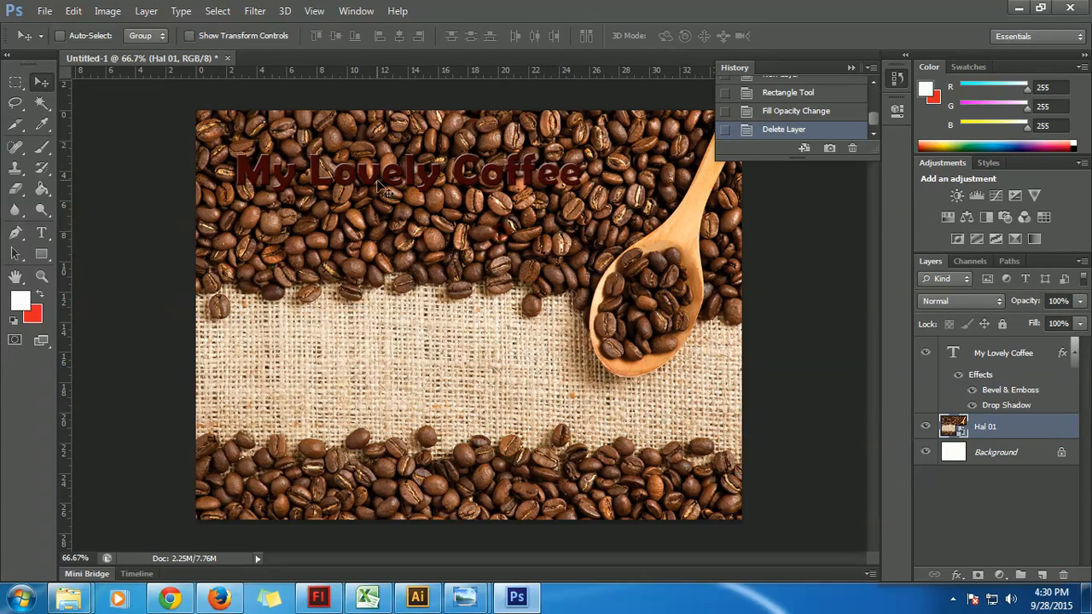
Move the "My Lovely Coffee" title down onto the lower half of the burlap strip
drag(375, 179, 380, 324)
key(ctrl+z)
click(949, 357)
drag(385, 172, 382, 388)
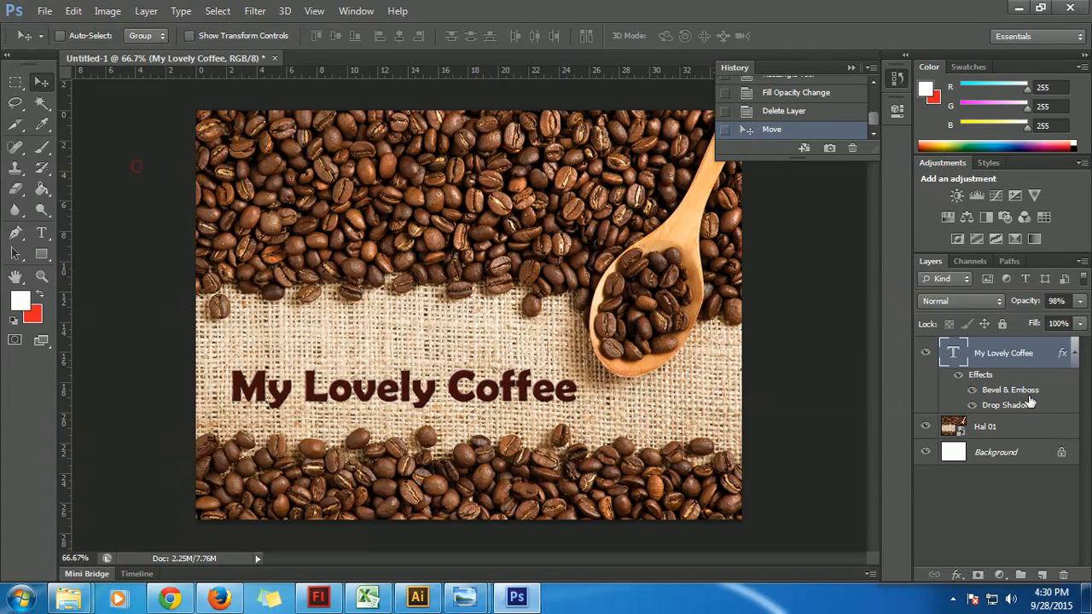
Add a new layer above the title, draw a thin full-width white band across the upper beans, and set its fill to 58%
click(1041, 573)
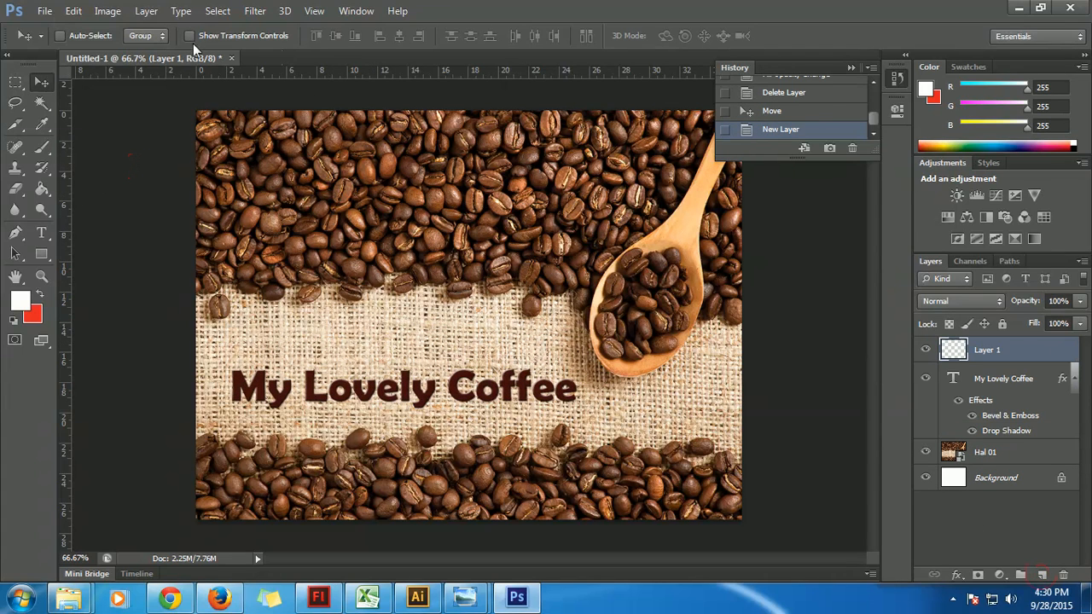
click(41, 255)
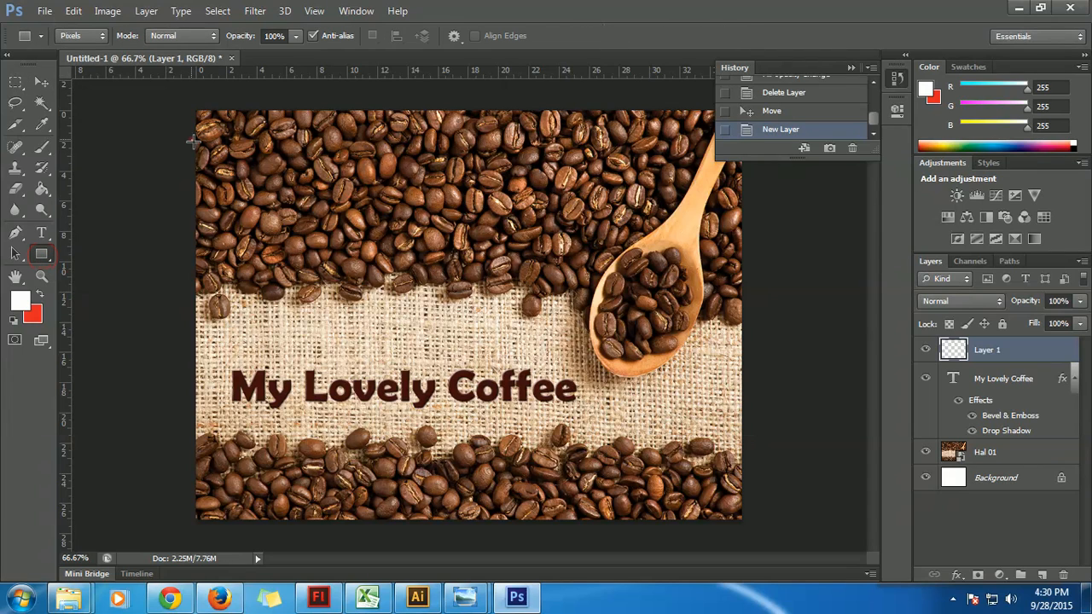
mouse_move(193, 140)
mouse_down()
mouse_move(717, 208)
mouse_move(765, 182)
mouse_move(768, 165)
mouse_up()
click(1080, 325)
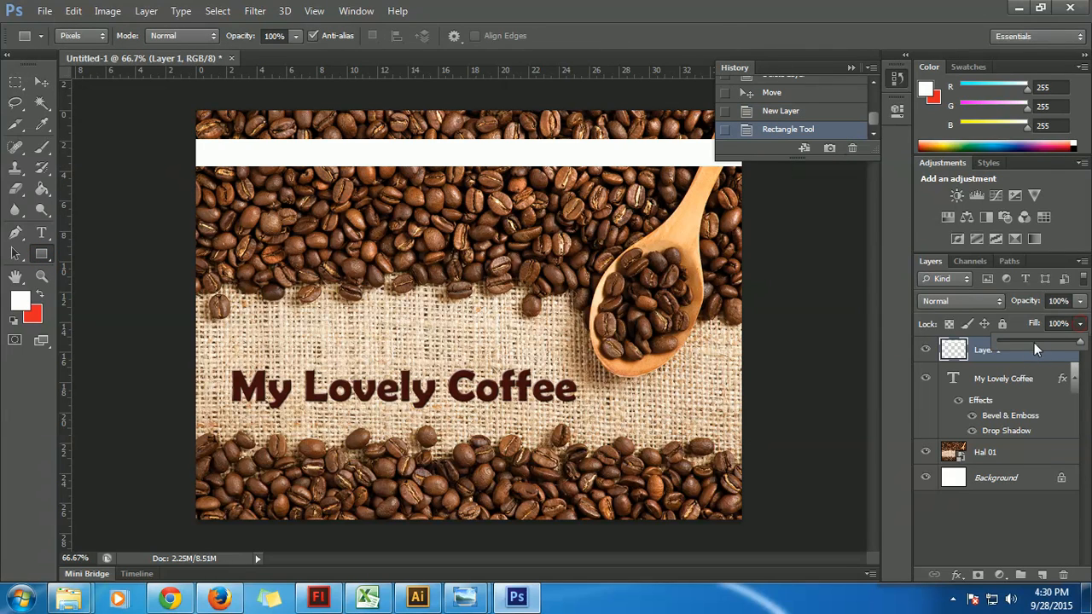
drag(1034, 342, 1046, 339)
click(38, 80)
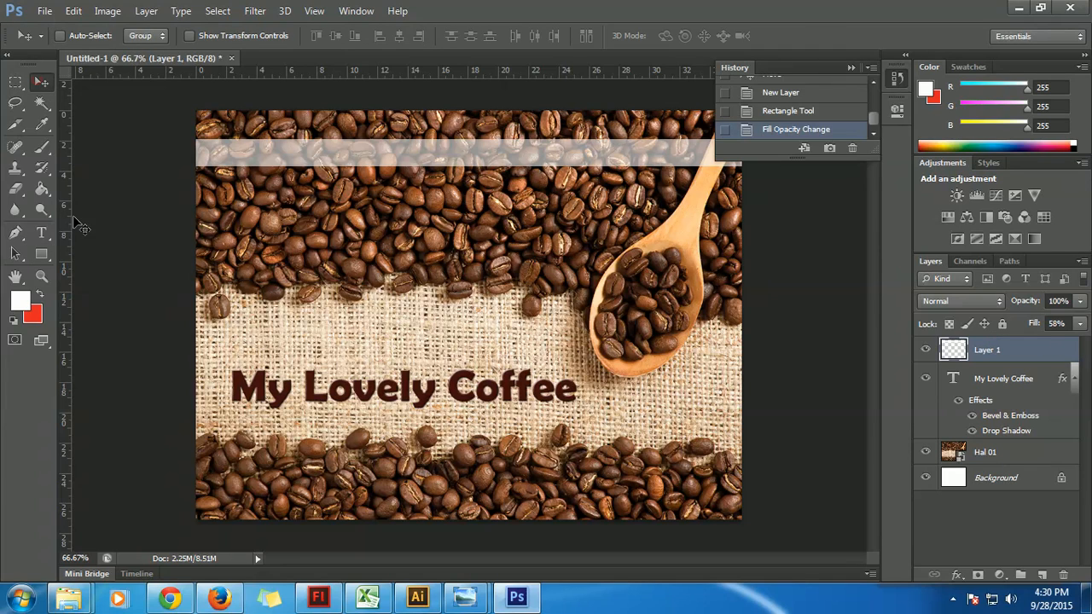
Write "HOME" at 36 pt and place it at the left end of the translucent band
click(41, 232)
click(229, 152)
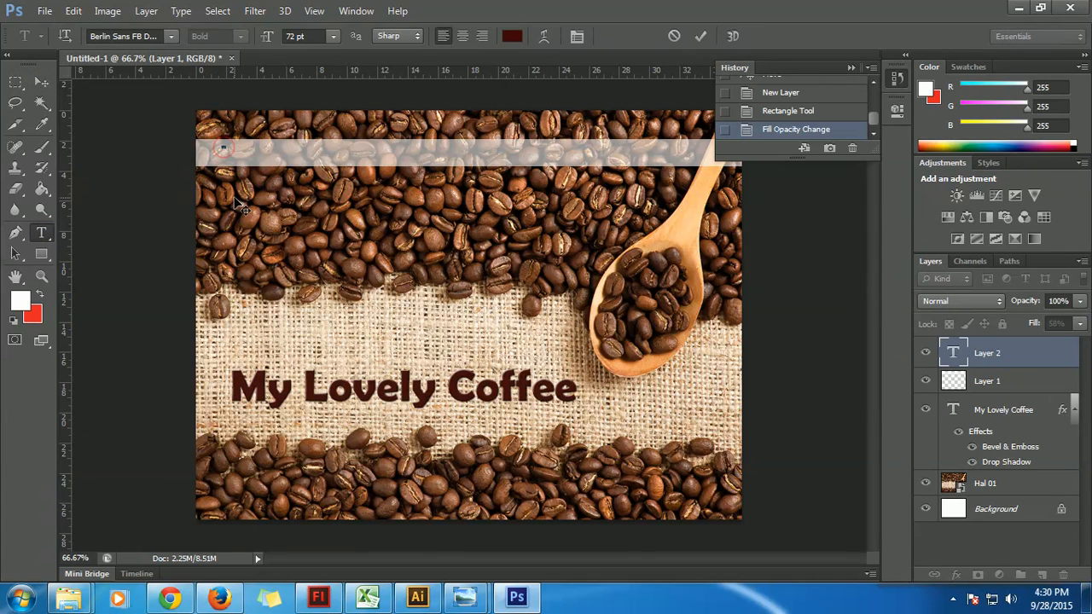
text(HOM)
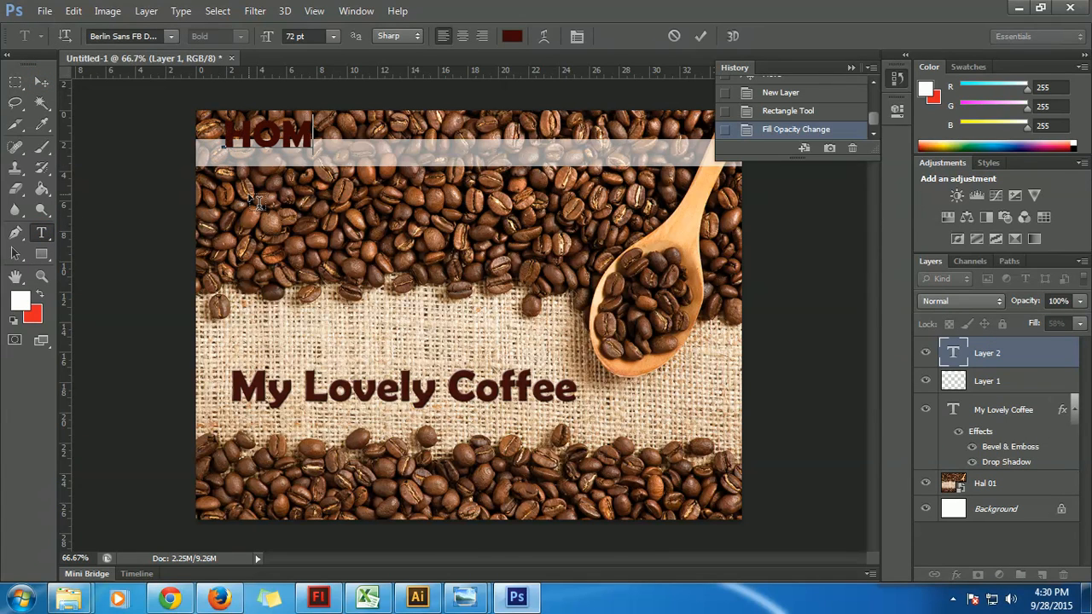
text(E)
key(ctrl+a)
click(332, 35)
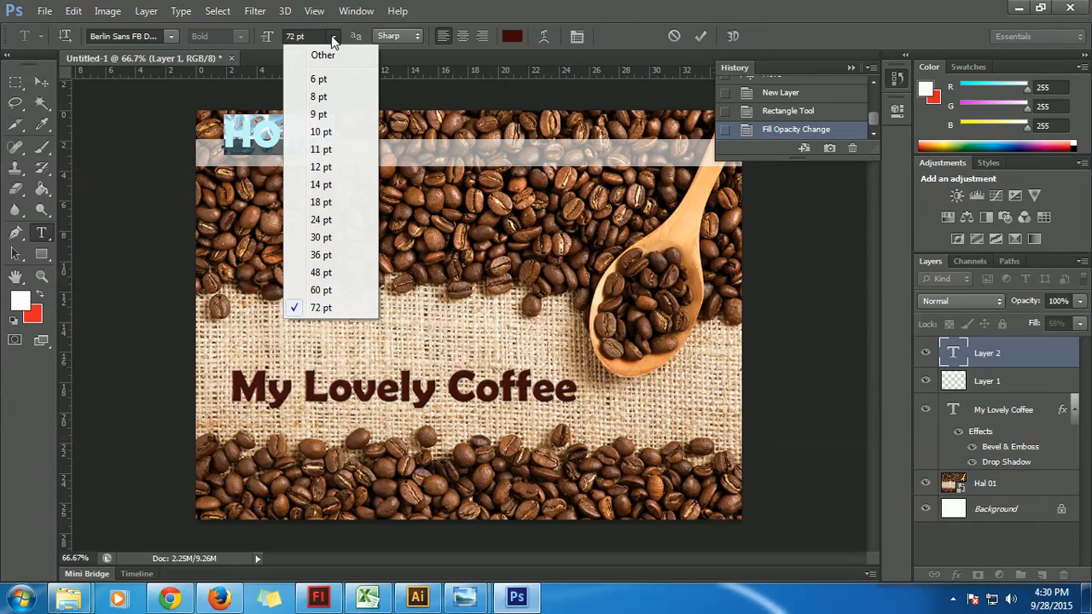
click(322, 254)
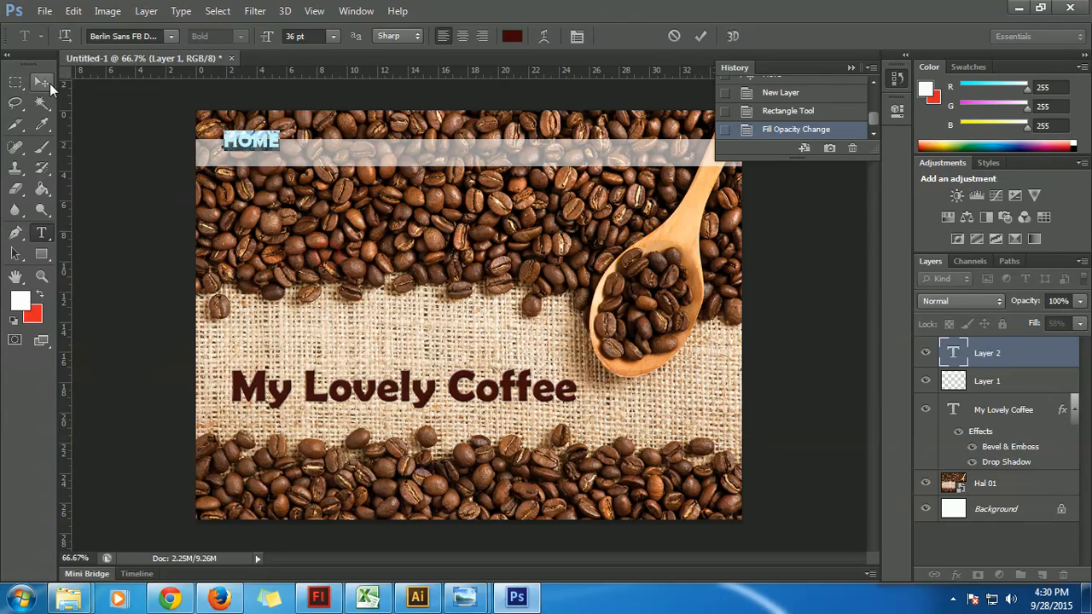
click(42, 82)
drag(281, 149, 269, 161)
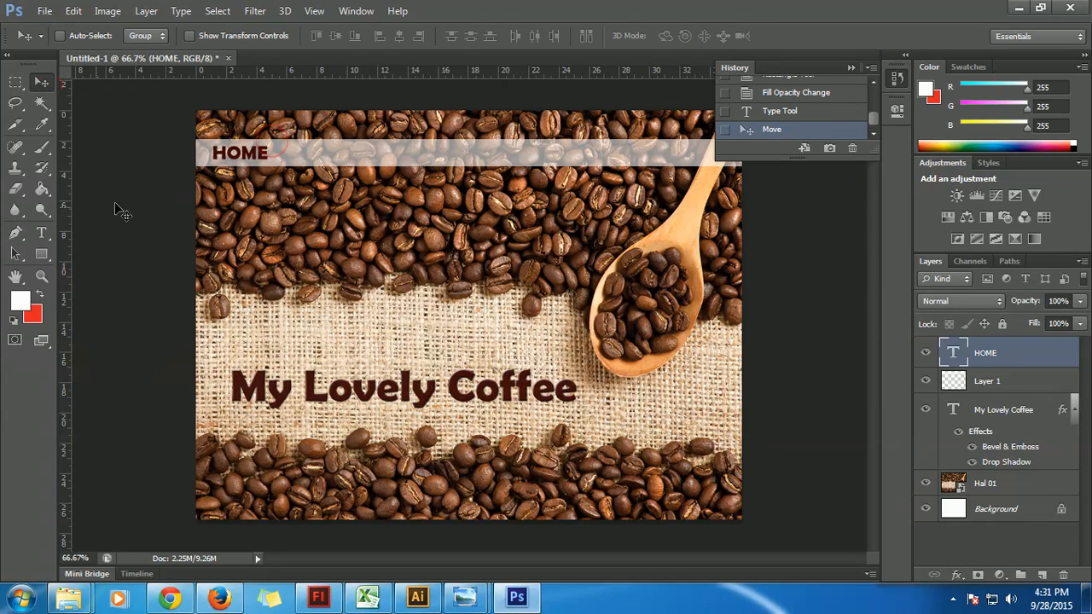
Extend the HOME text with spaced entries "About", "Product", "Gallery" and "Contact", and nudge the line slightly up within the band
click(44, 234)
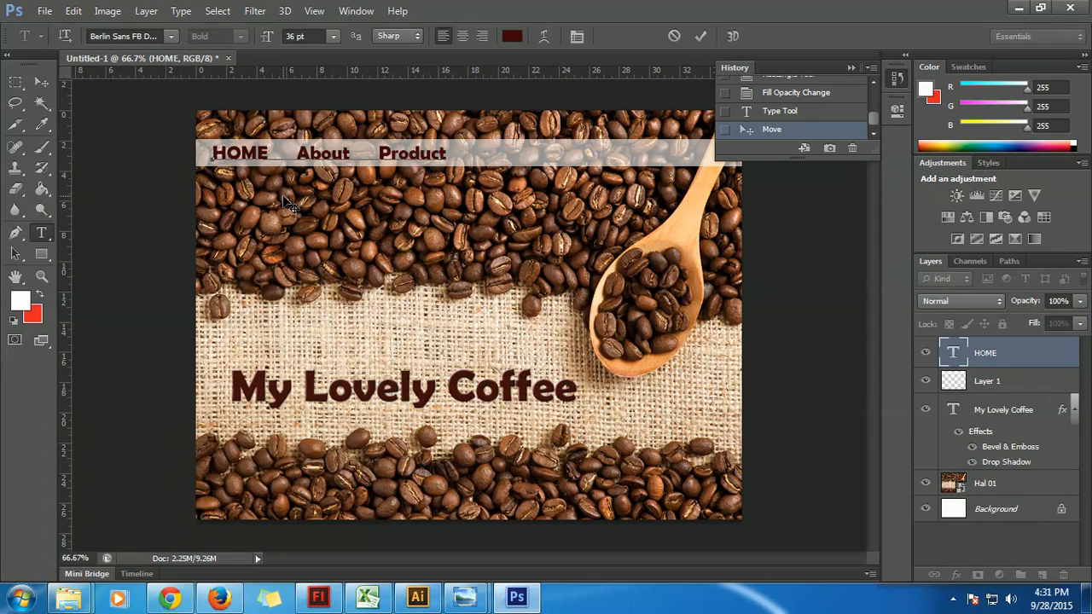
text(G)
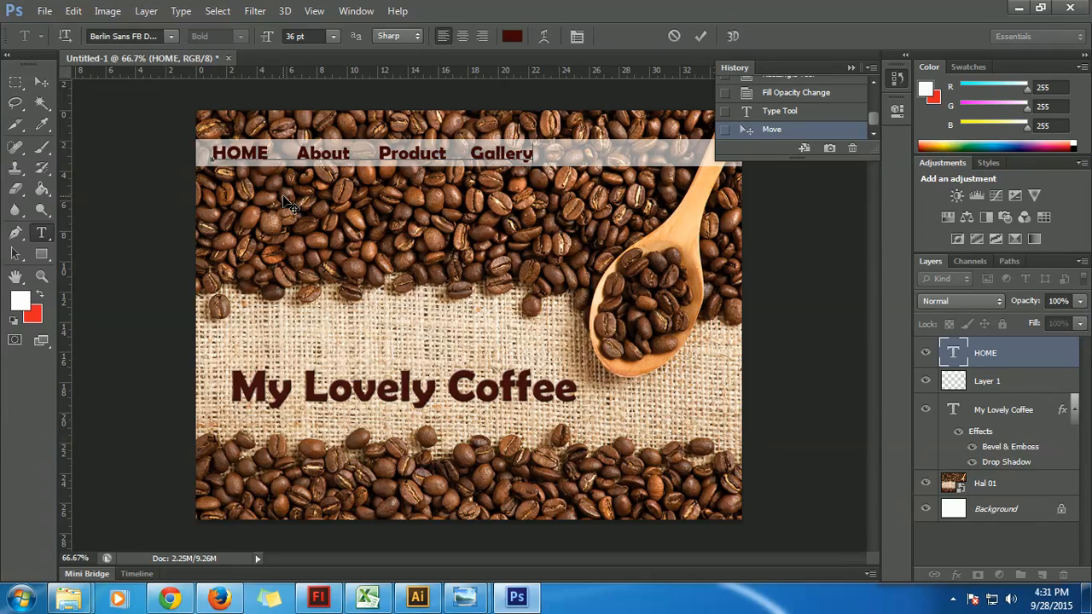
text(allery     Contact)
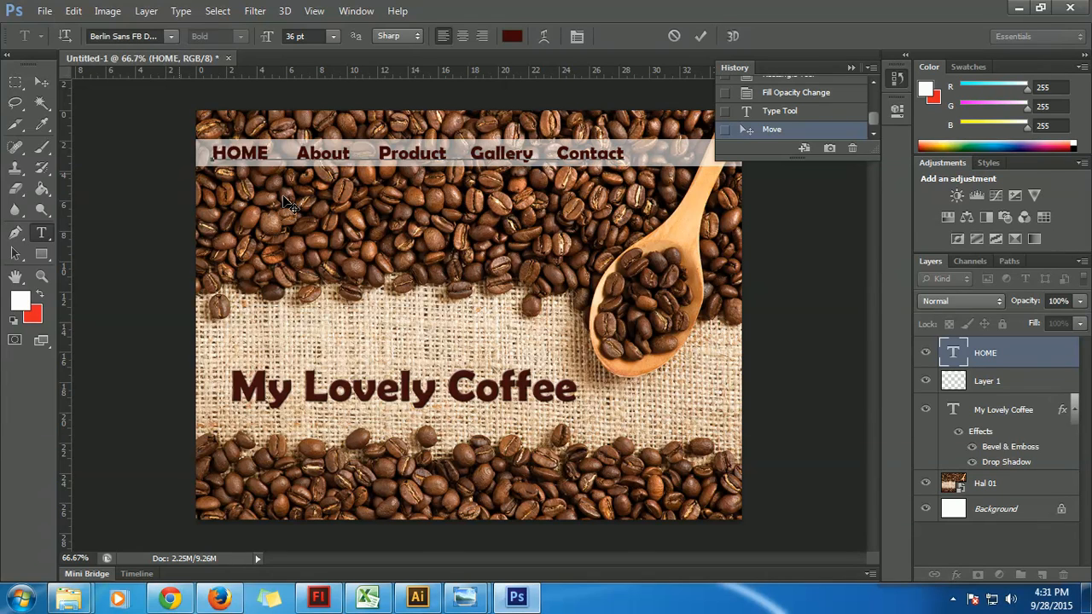
click(41, 82)
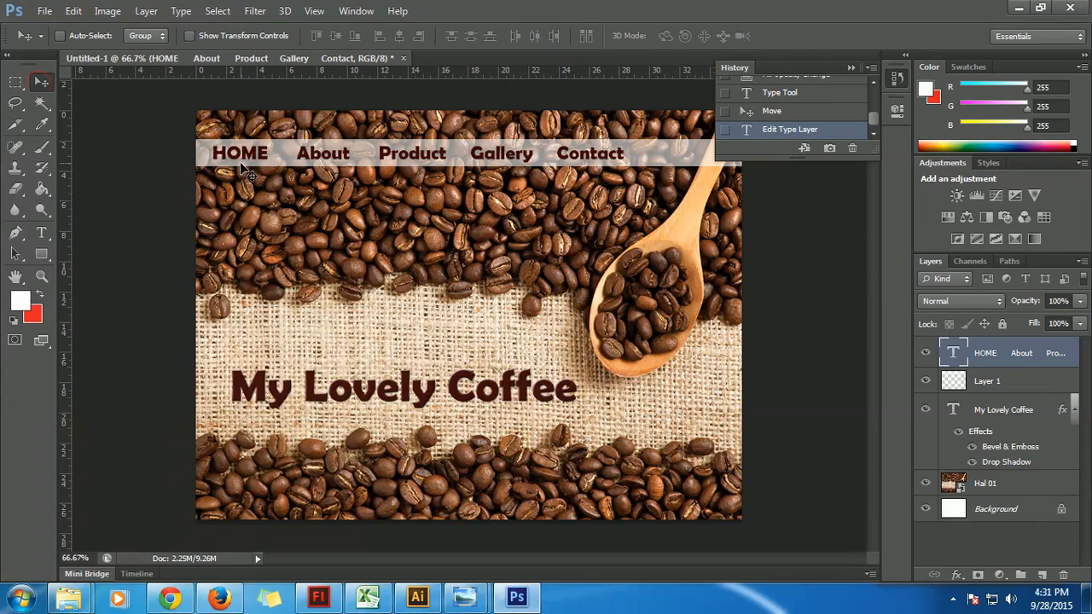
drag(247, 164, 244, 160)
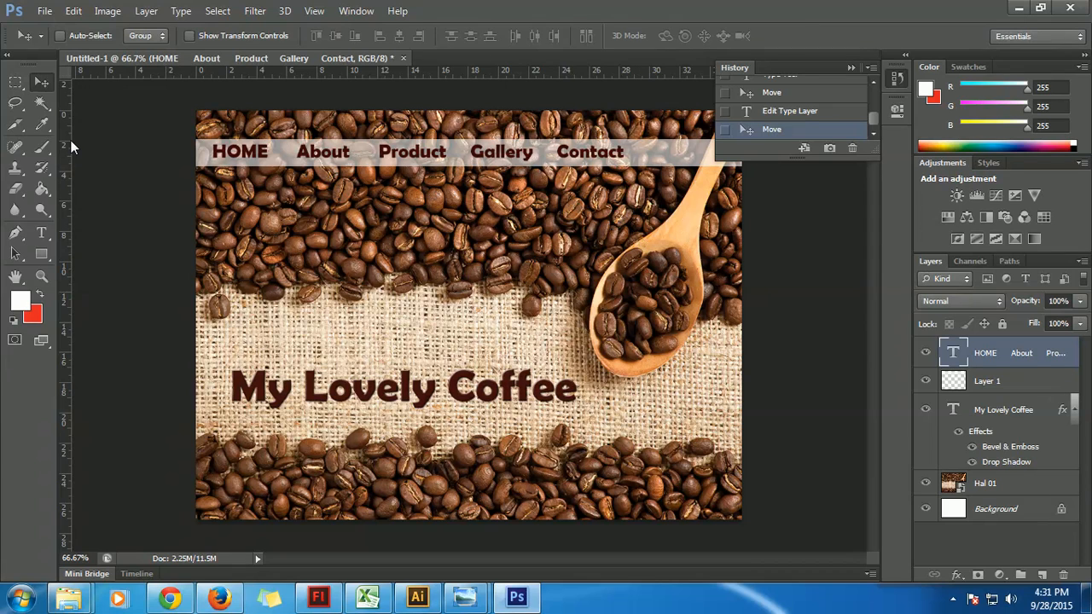
Place guides along the left, top and bottom edges of the canvas
drag(69, 137, 195, 240)
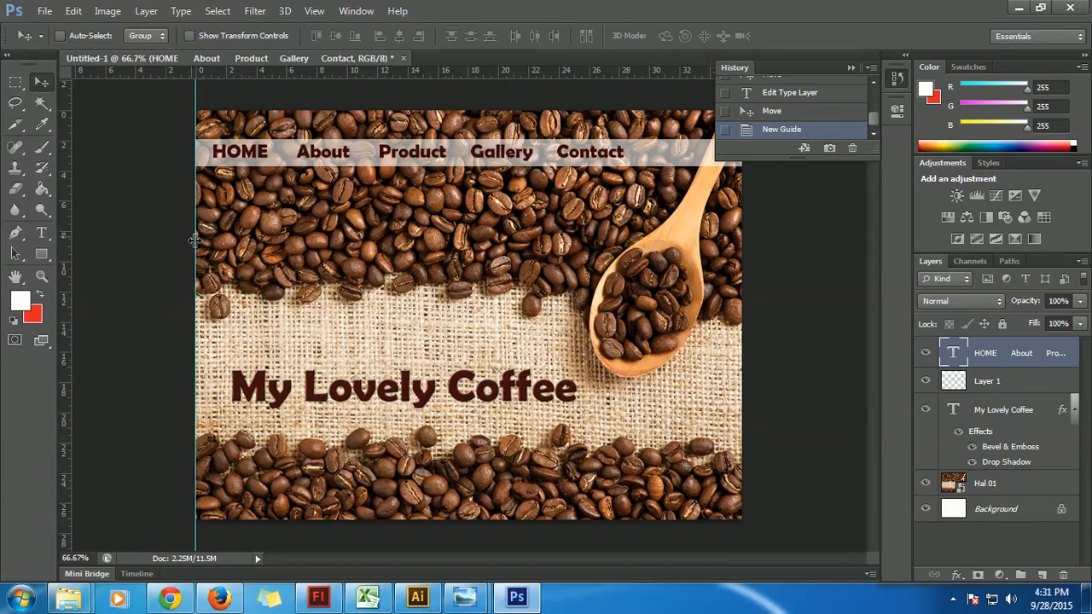
drag(300, 71, 304, 111)
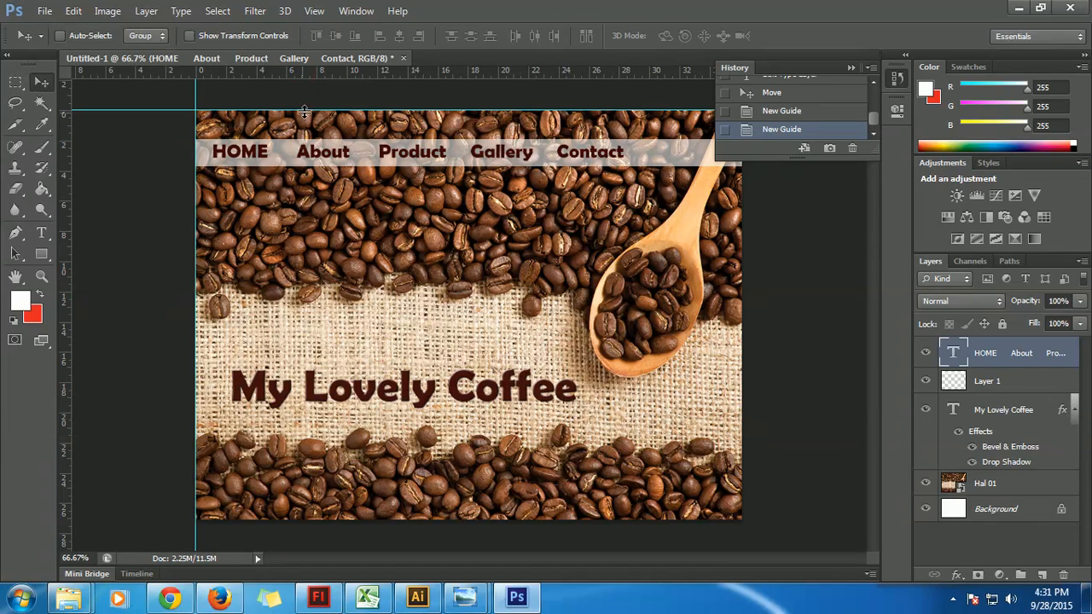
drag(368, 76, 362, 516)
Add vertical guides between the menu words and after Contact, plus horizontal guides along the upper and lower edges of the menu band
drag(62, 196, 284, 253)
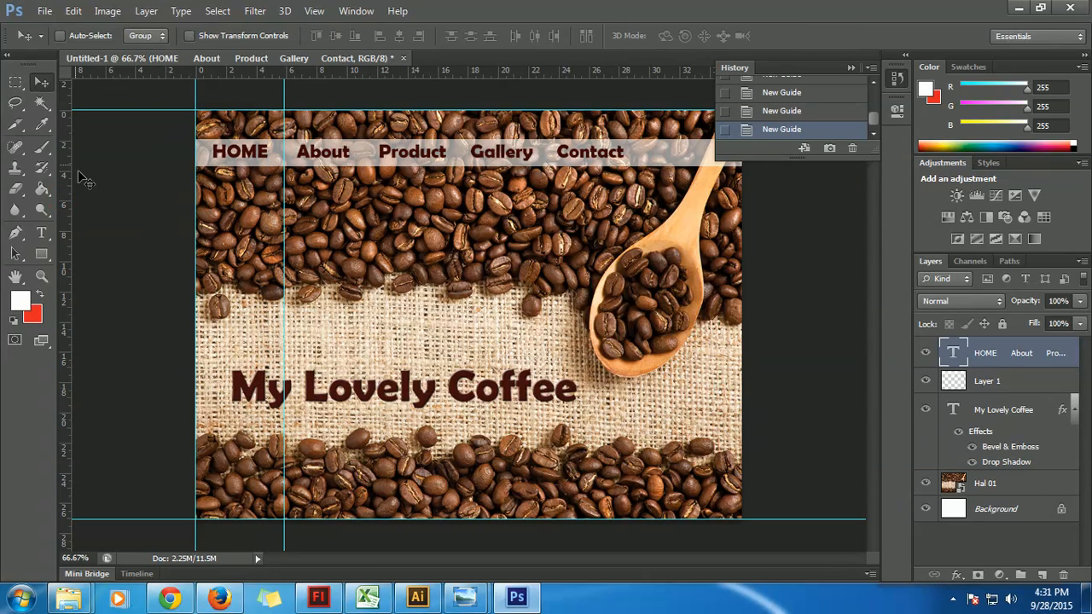
drag(70, 155, 366, 220)
drag(71, 136, 456, 232)
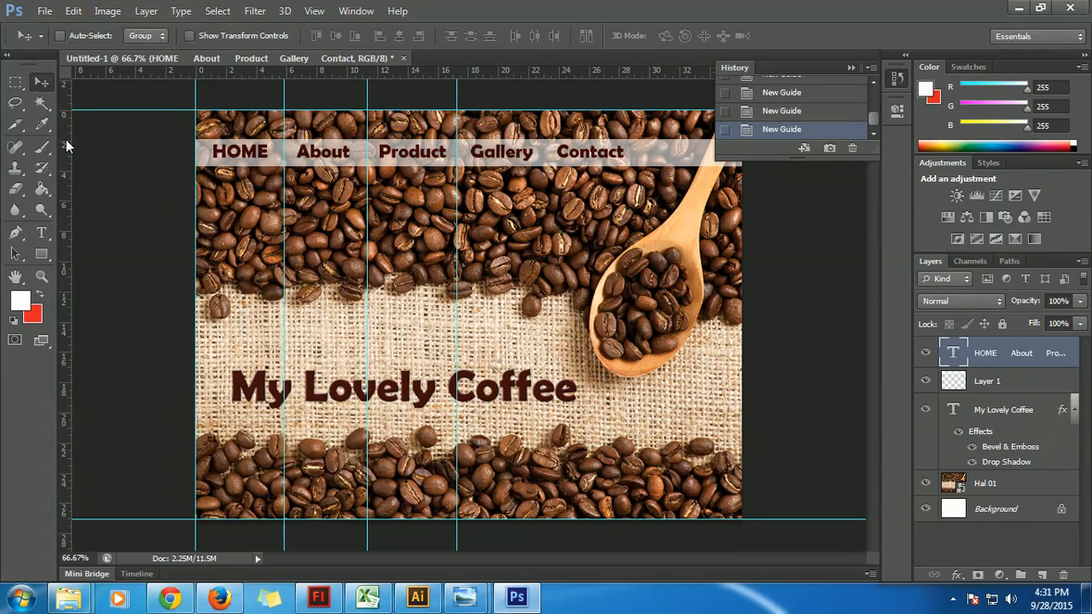
drag(66, 146, 544, 240)
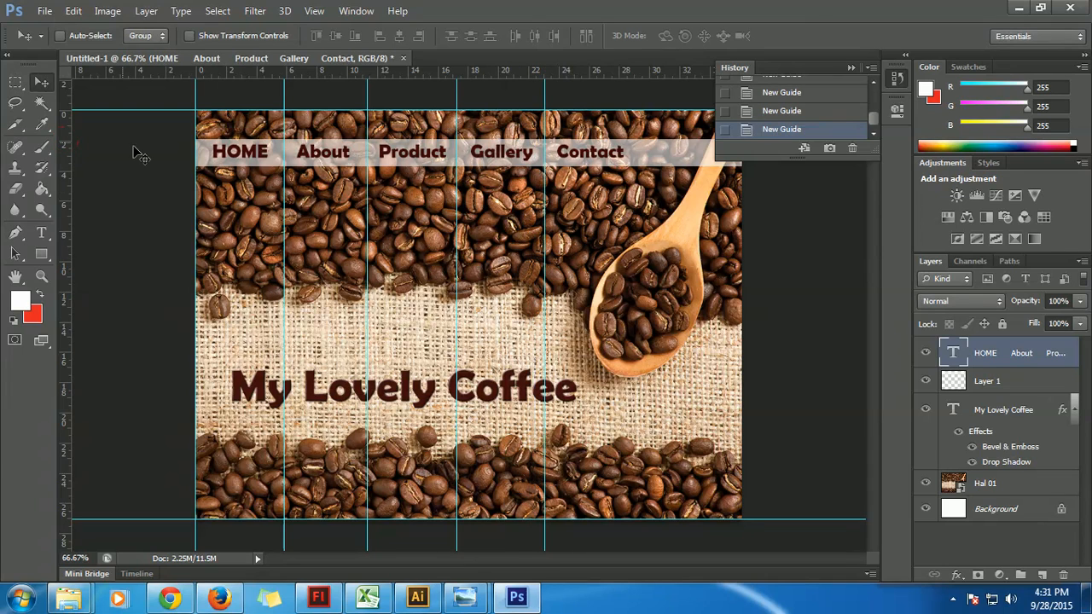
drag(57, 132, 396, 201)
drag(639, 284, 640, 285)
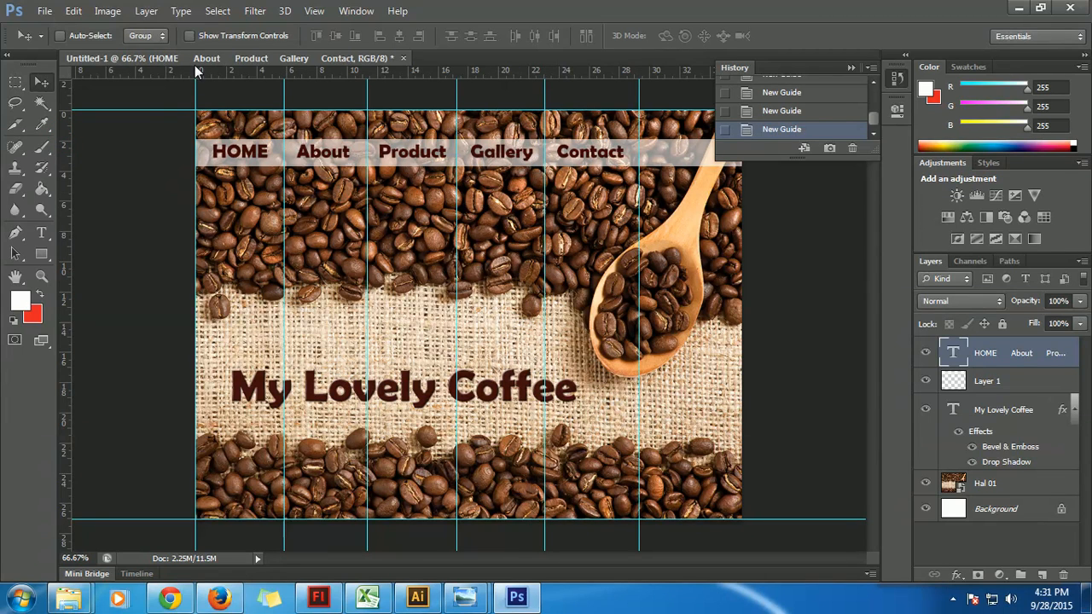
drag(197, 71, 313, 137)
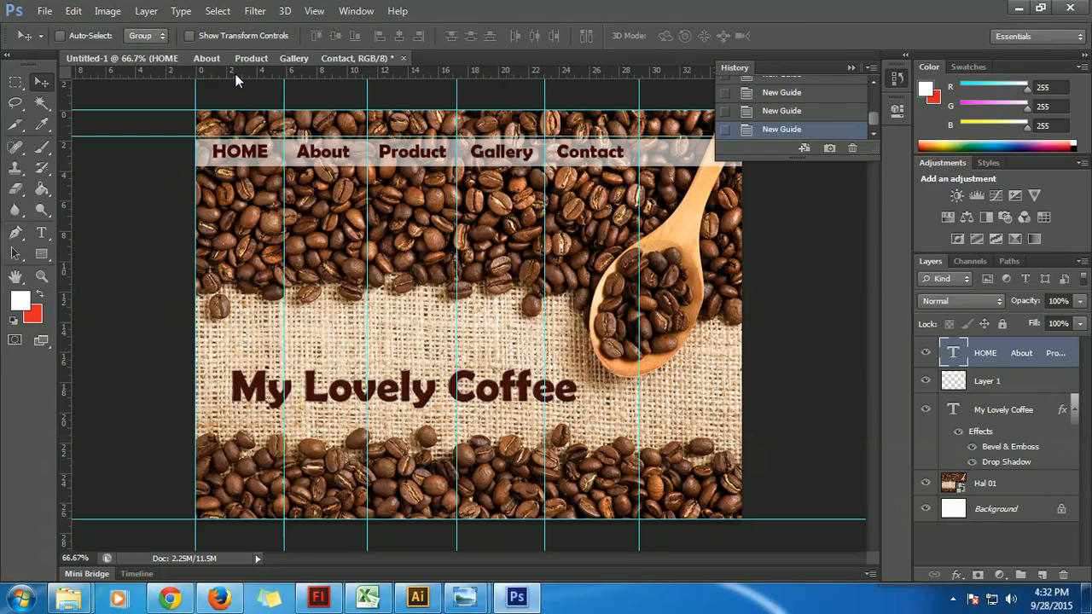
drag(234, 73, 272, 168)
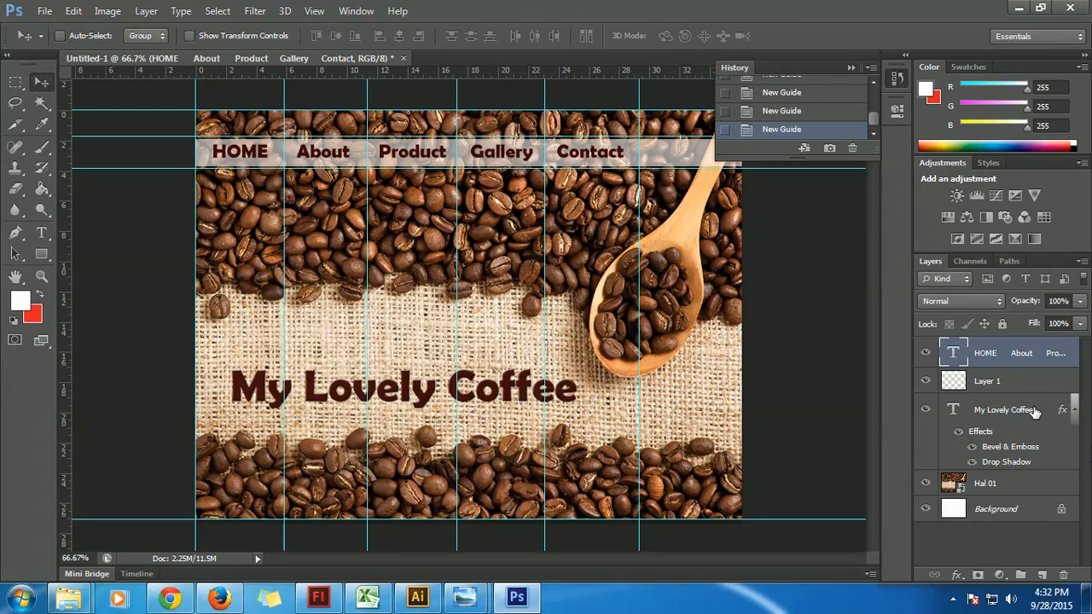
Stretch the translucent menu band on Layer 1 to 117.65% height so it fills the space between its horizontal guides, and apply the transformation
click(1000, 384)
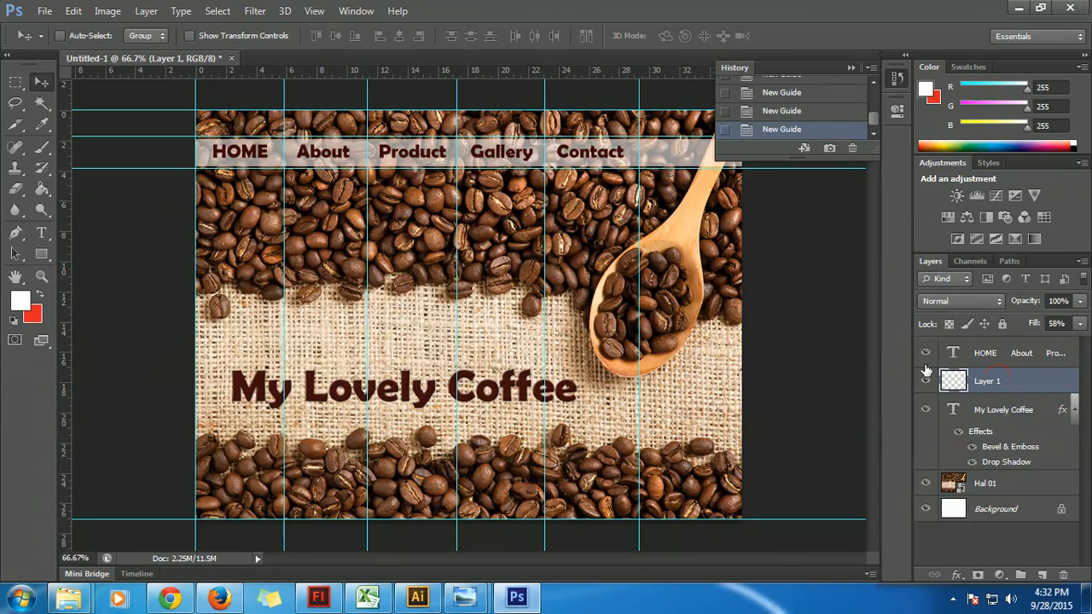
key(ctrl+t)
drag(470, 138, 470, 174)
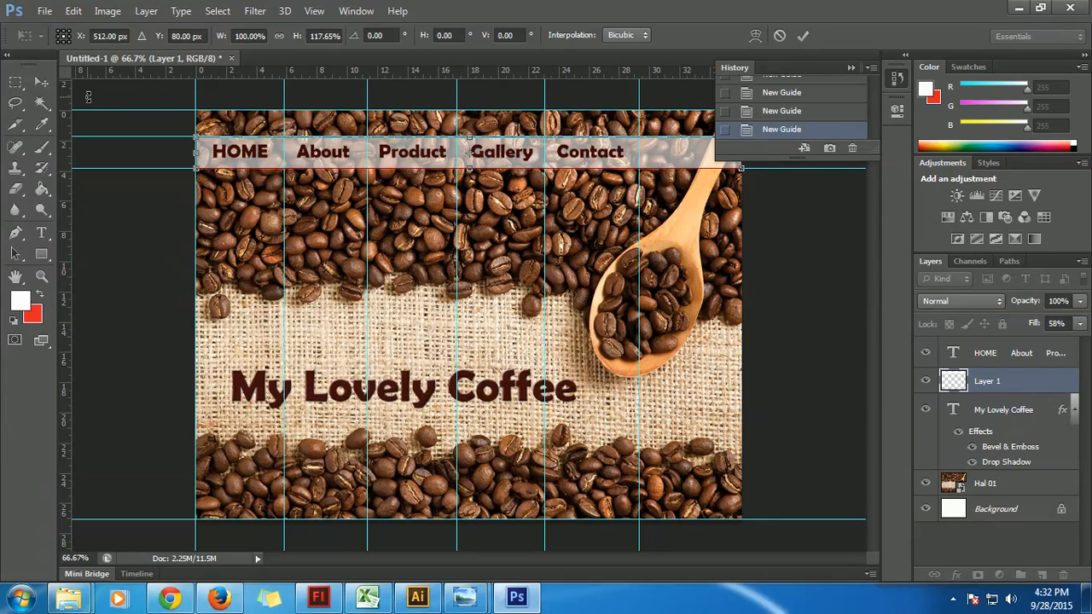
click(41, 83)
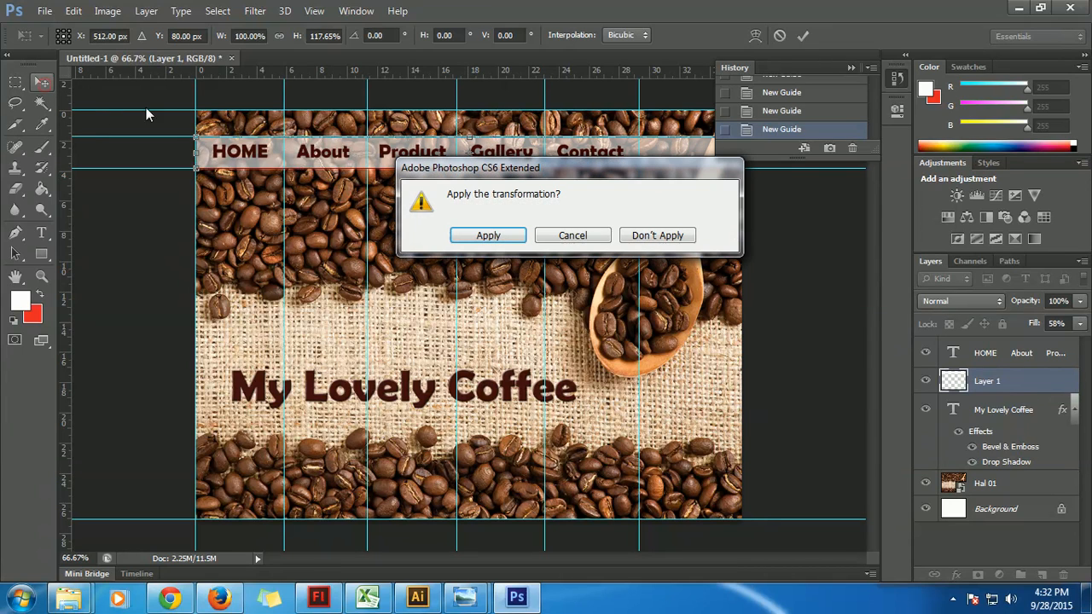
click(490, 236)
Switch to the file explorer's images folder to view the example sliced menu images, and return to Photoshop
mouse_move(71, 602)
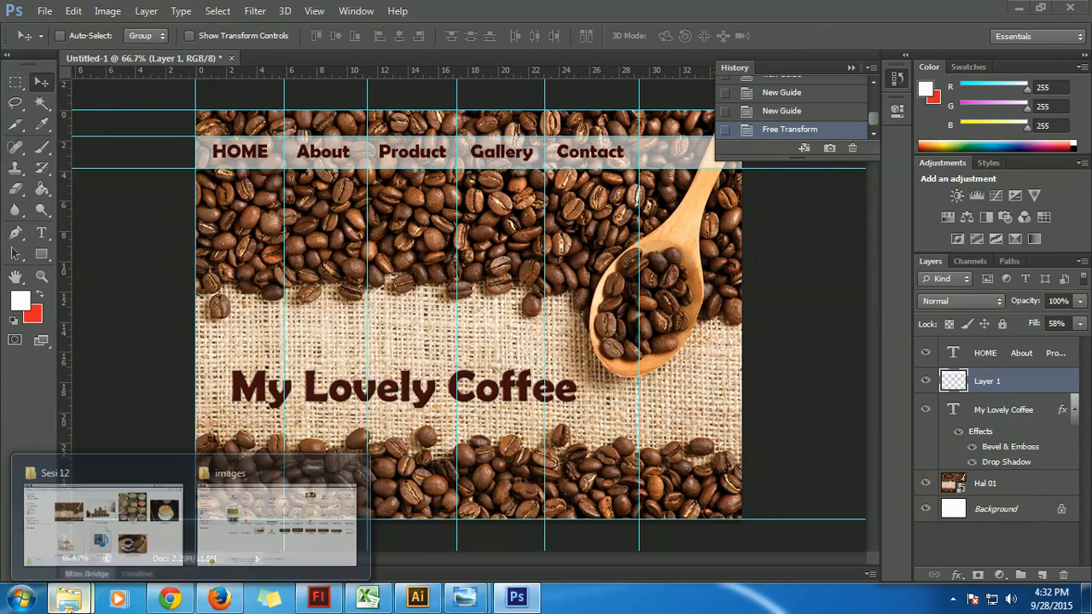
click(256, 541)
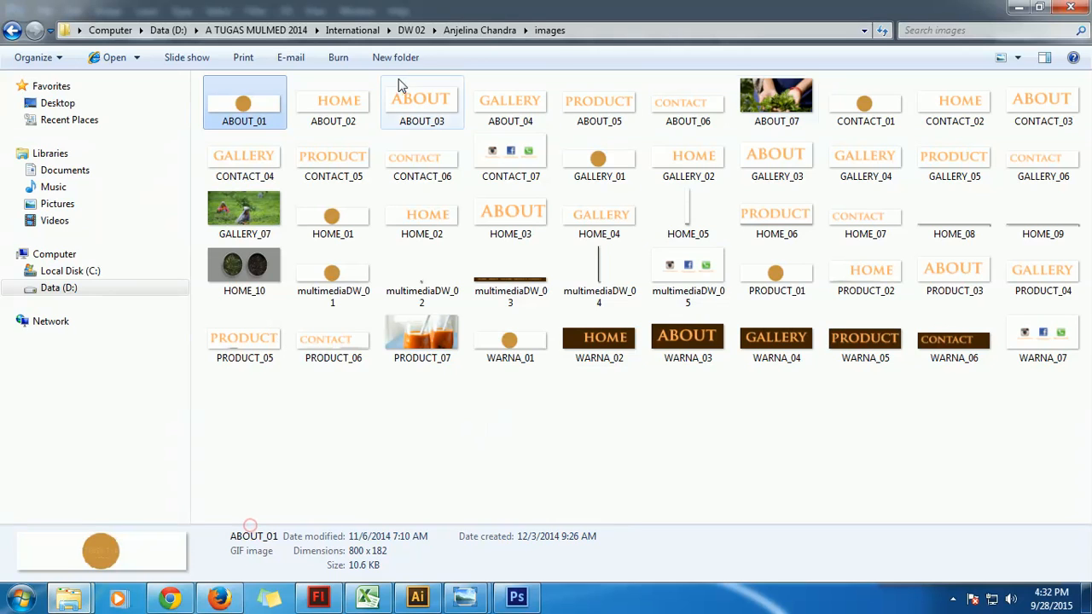
click(516, 597)
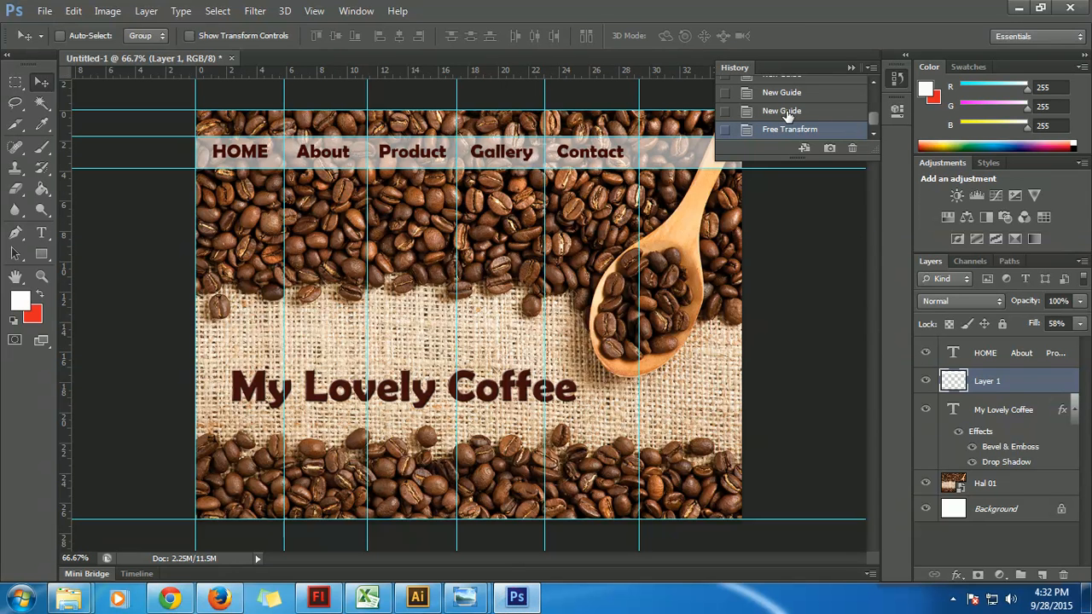
Collapse the History panel and draw a slice with the Slice tool over the whole page area below the menu band
click(852, 67)
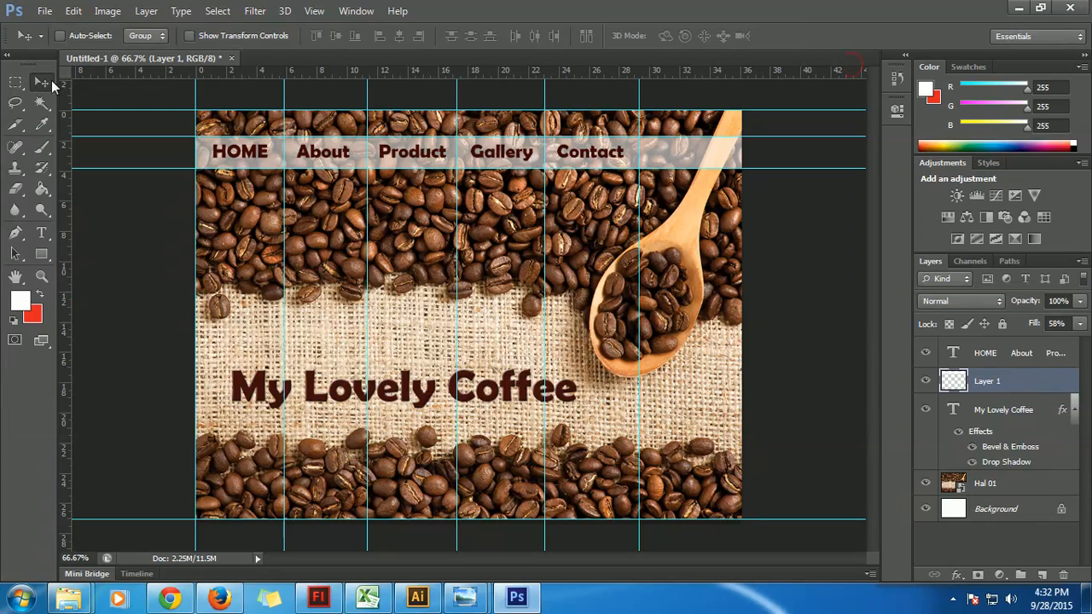
click(16, 127)
click(122, 142)
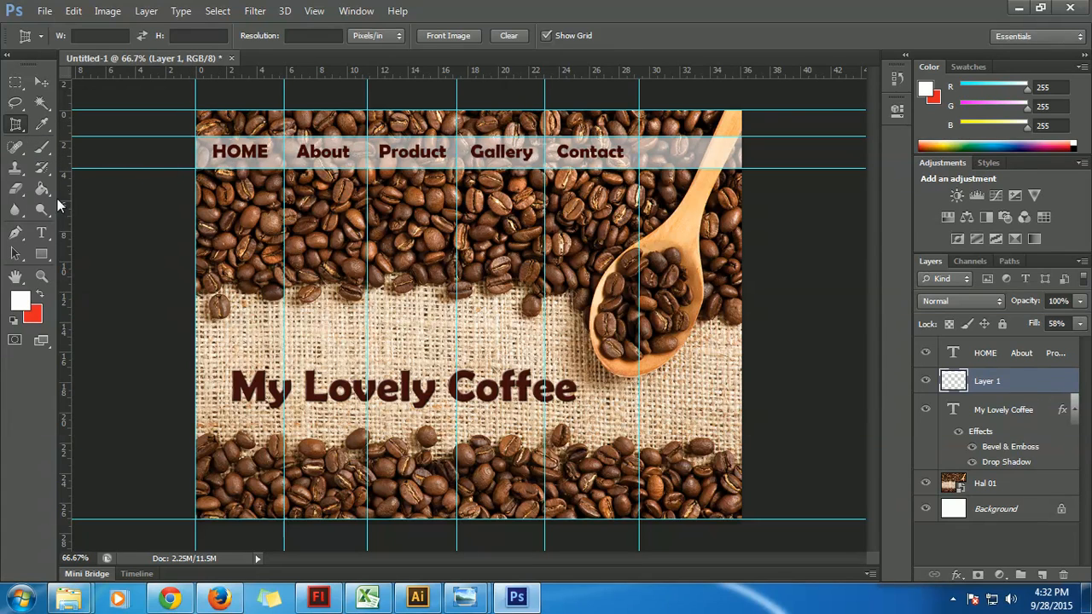
right_click(22, 126)
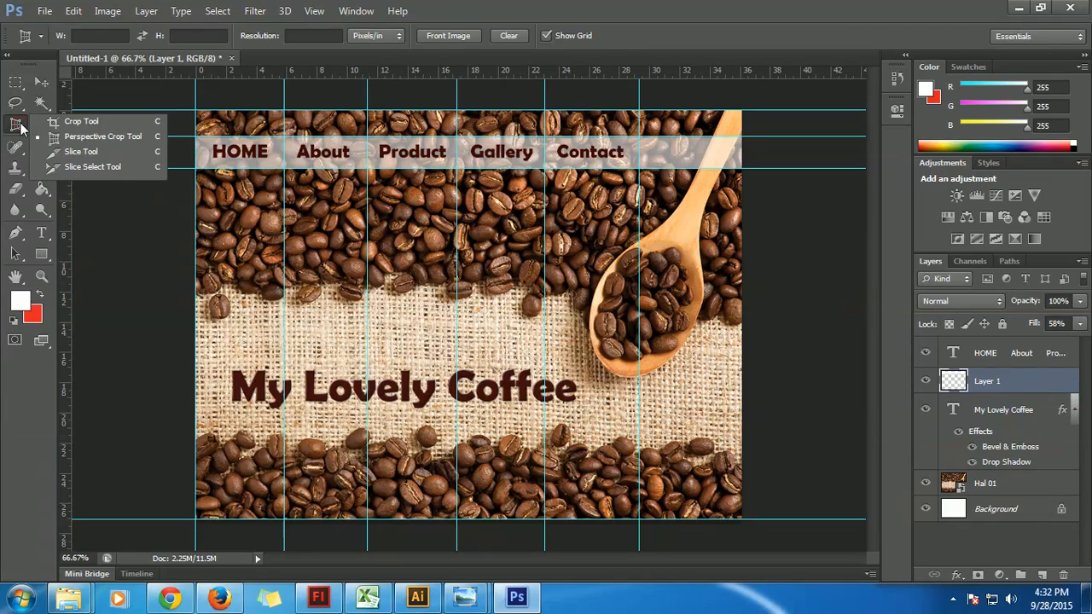
click(77, 152)
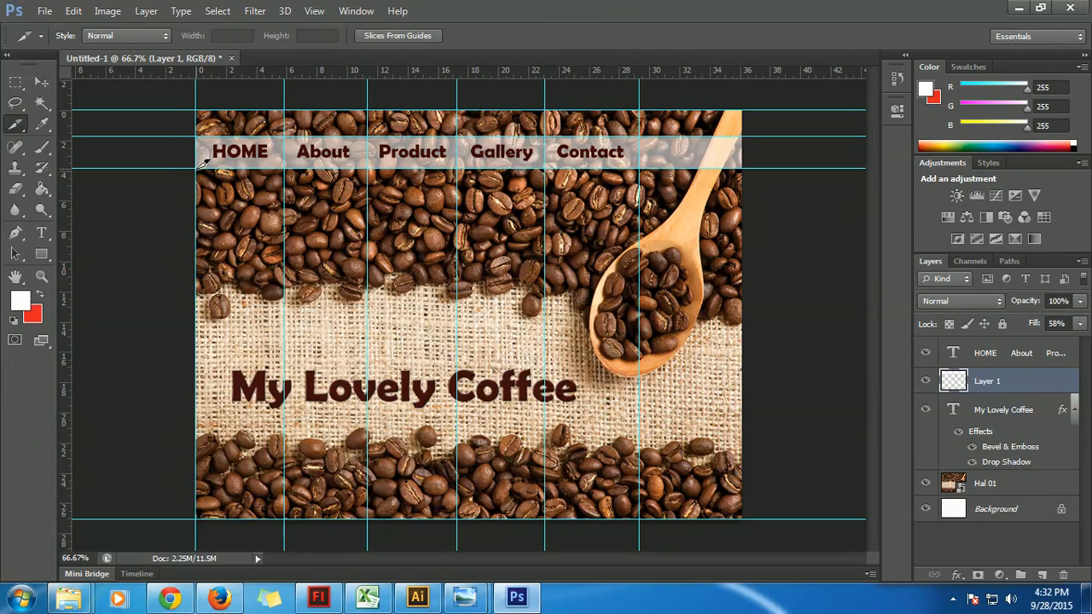
drag(199, 167, 742, 518)
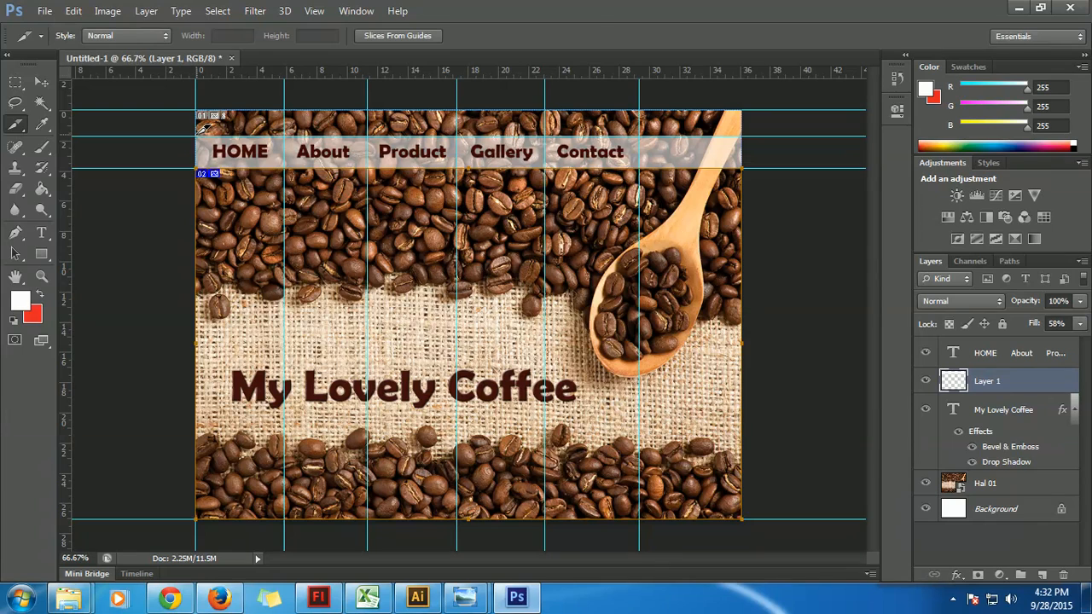
Slice the menu band along the guides into separate HOME, About, Product, Gallery and Contact slices
drag(203, 128, 367, 167)
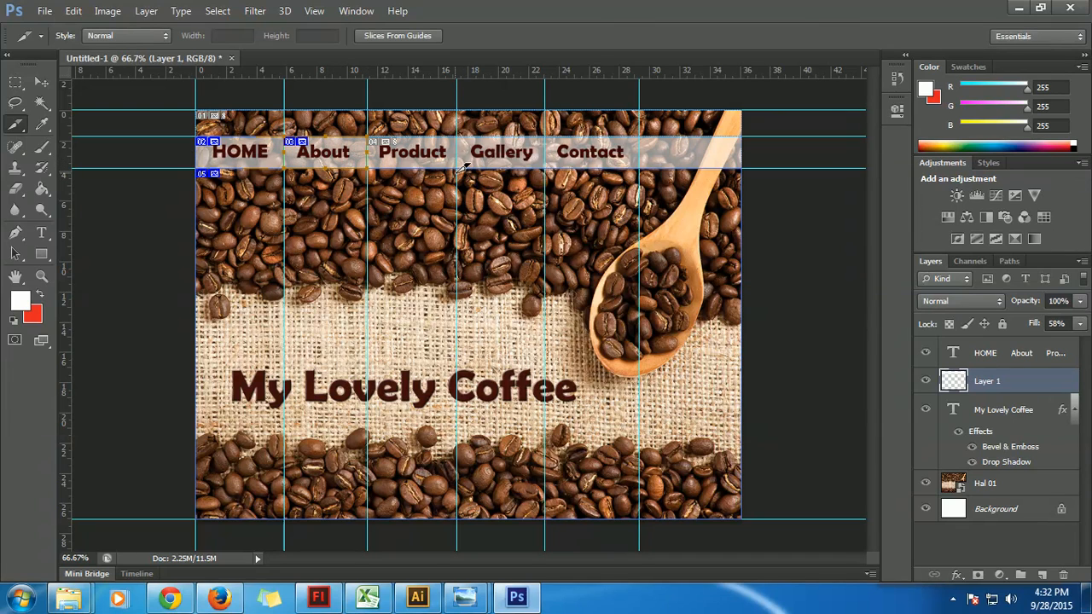
drag(466, 162, 368, 137)
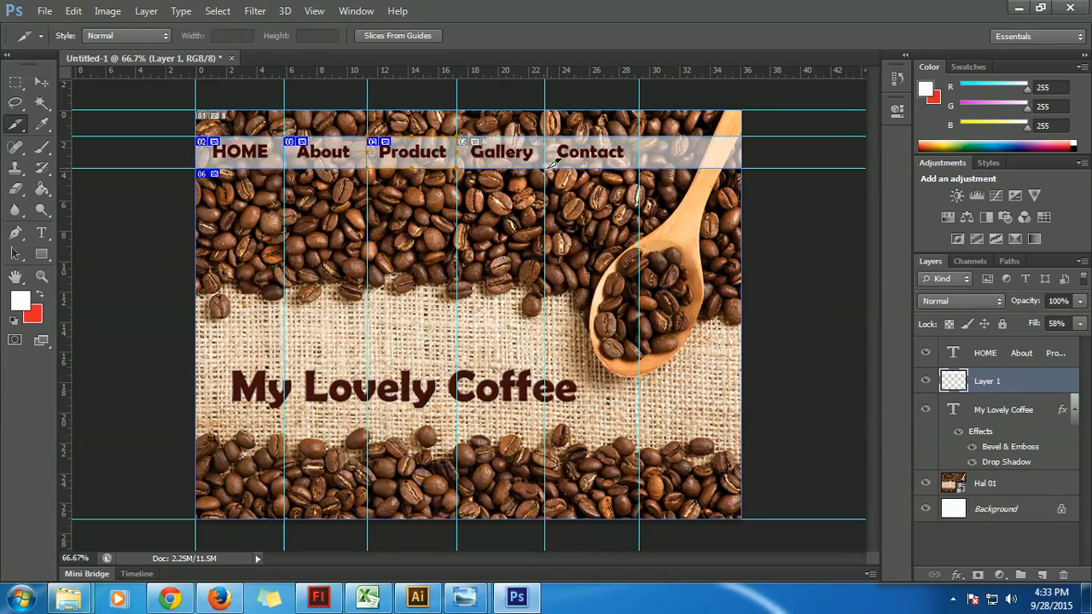
drag(548, 167, 459, 130)
drag(640, 167, 550, 130)
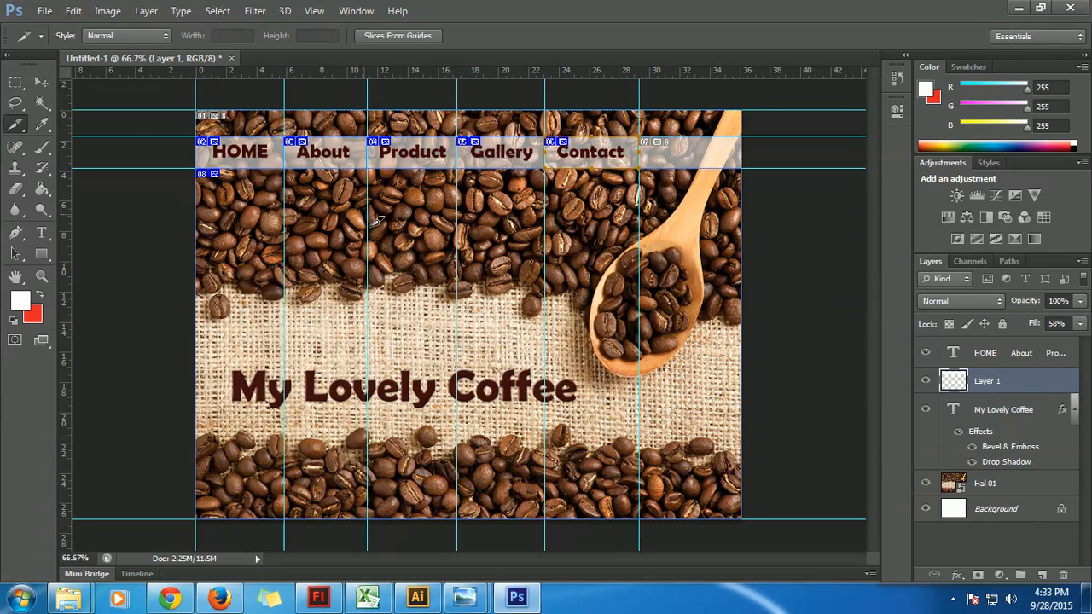
Start a Save for Web export and create and open a new folder named "Page 01" inside the Sesi 12 folder
click(45, 12)
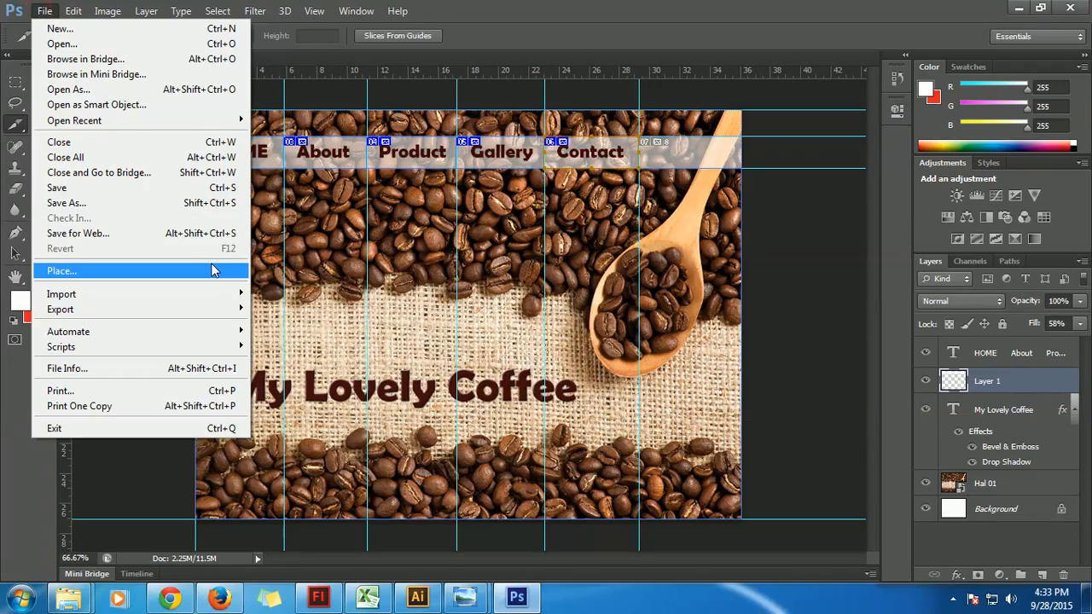
click(213, 233)
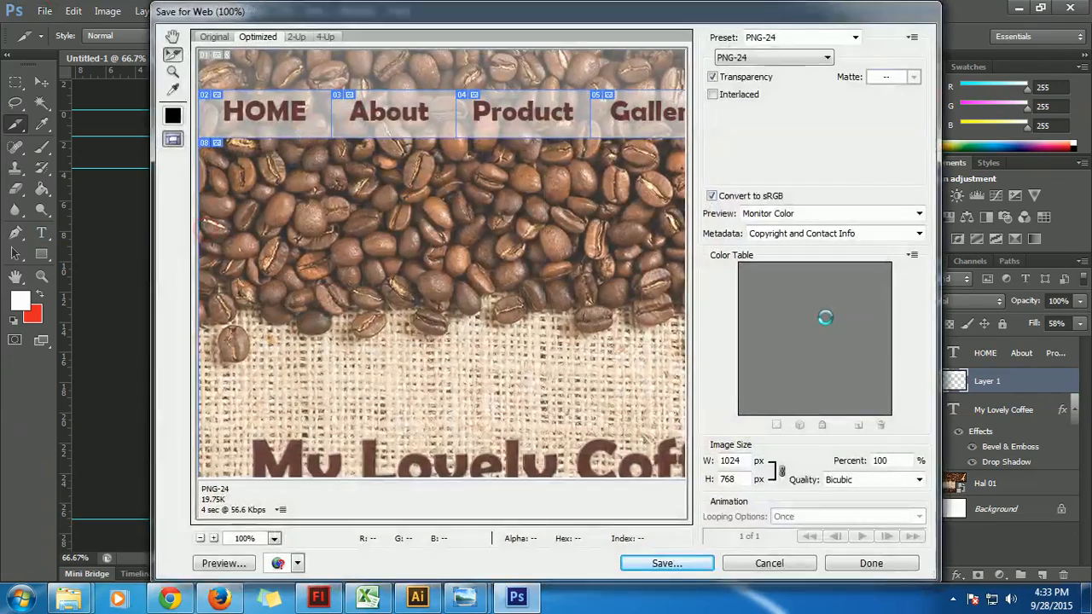
click(664, 563)
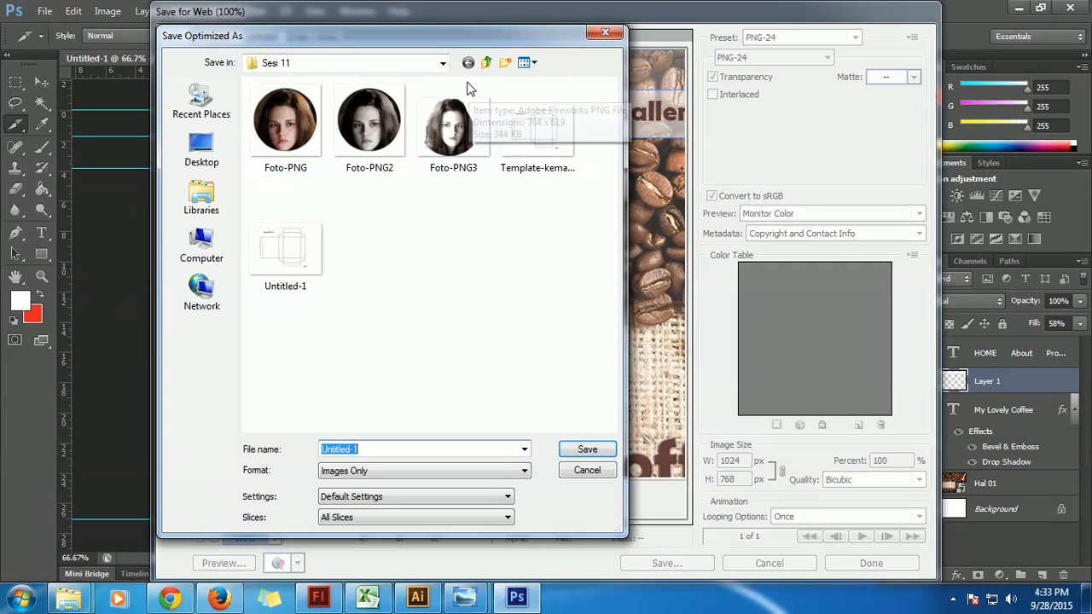
click(485, 64)
double_click(283, 241)
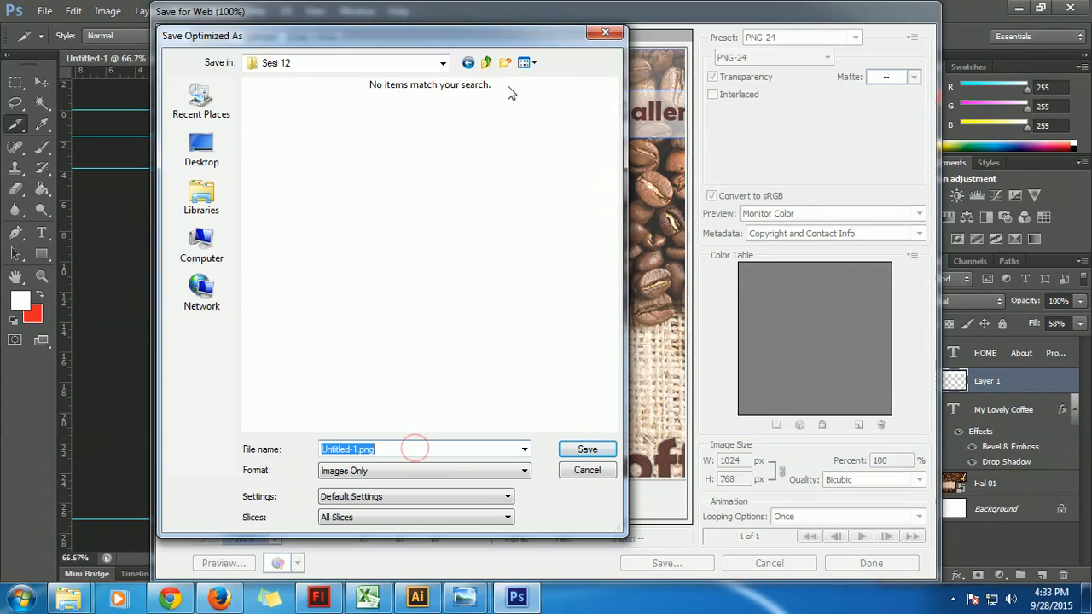
click(504, 62)
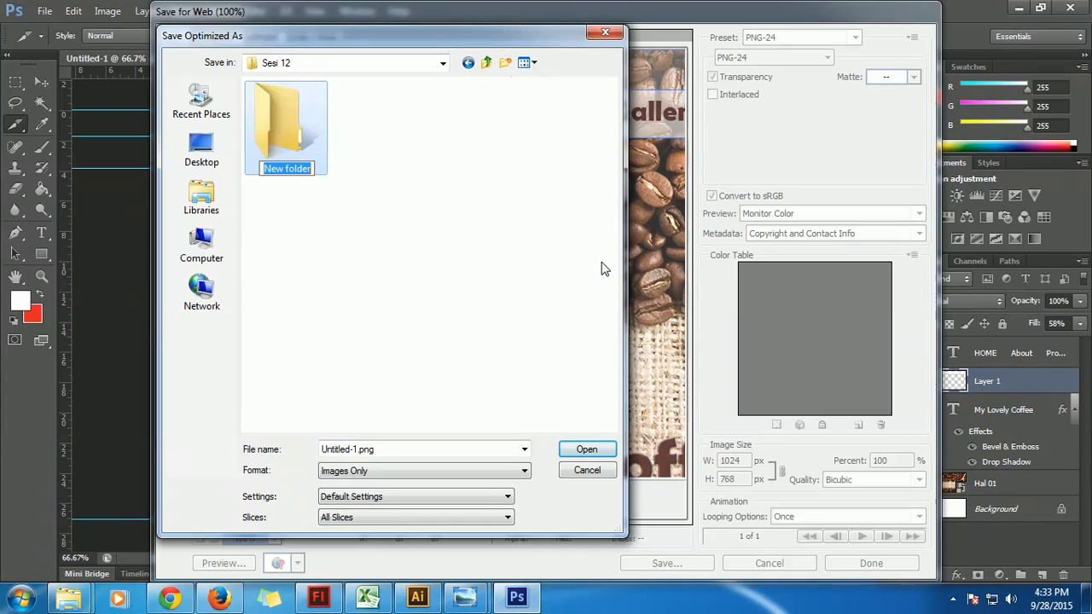
text(Page 01)
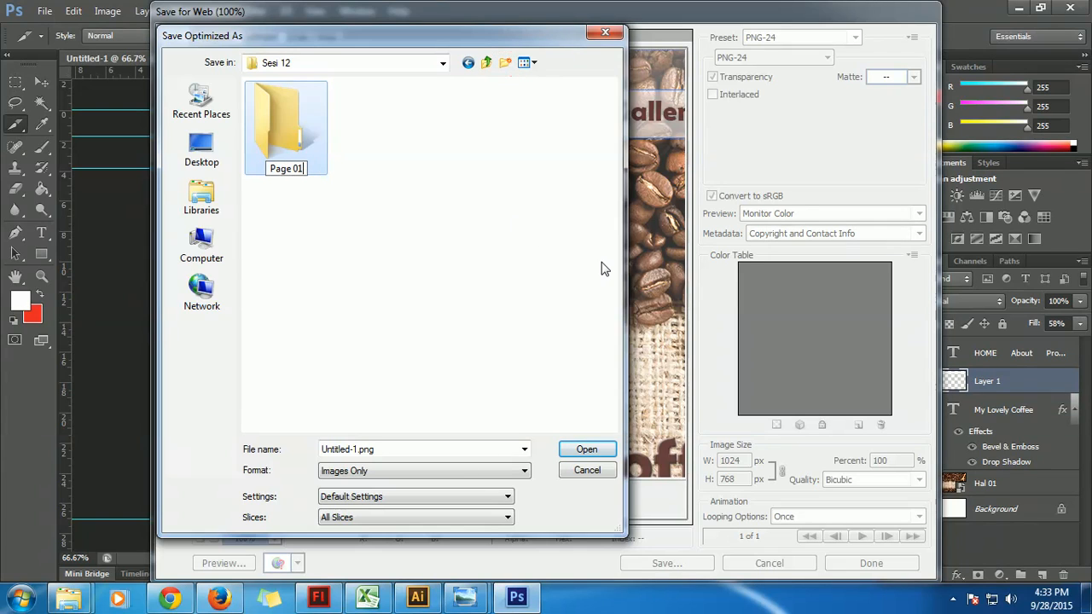
key(Return)
click(446, 129)
double_click(260, 123)
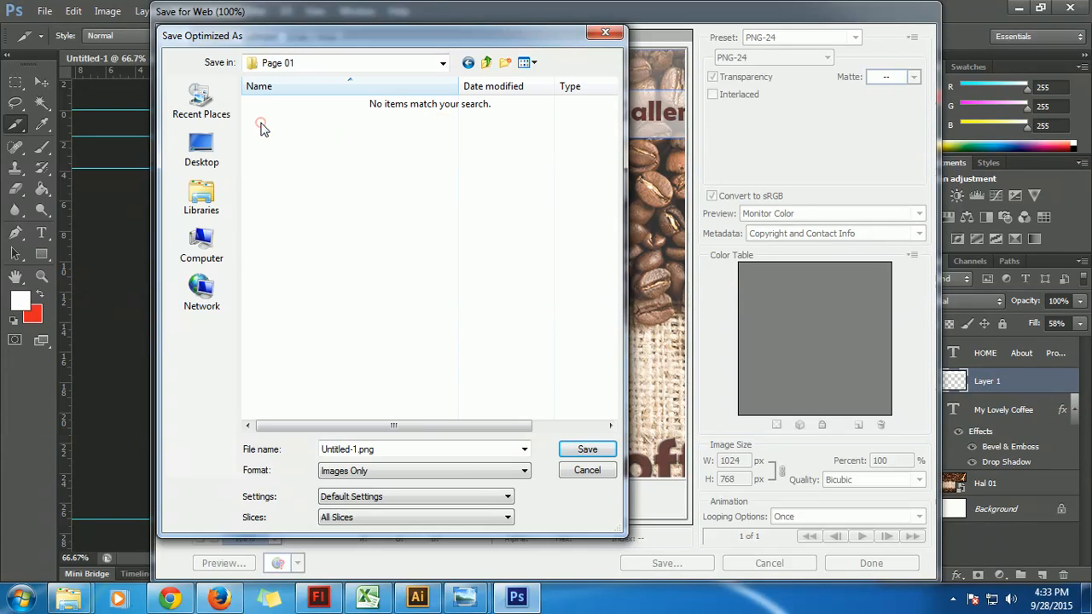
click(420, 448)
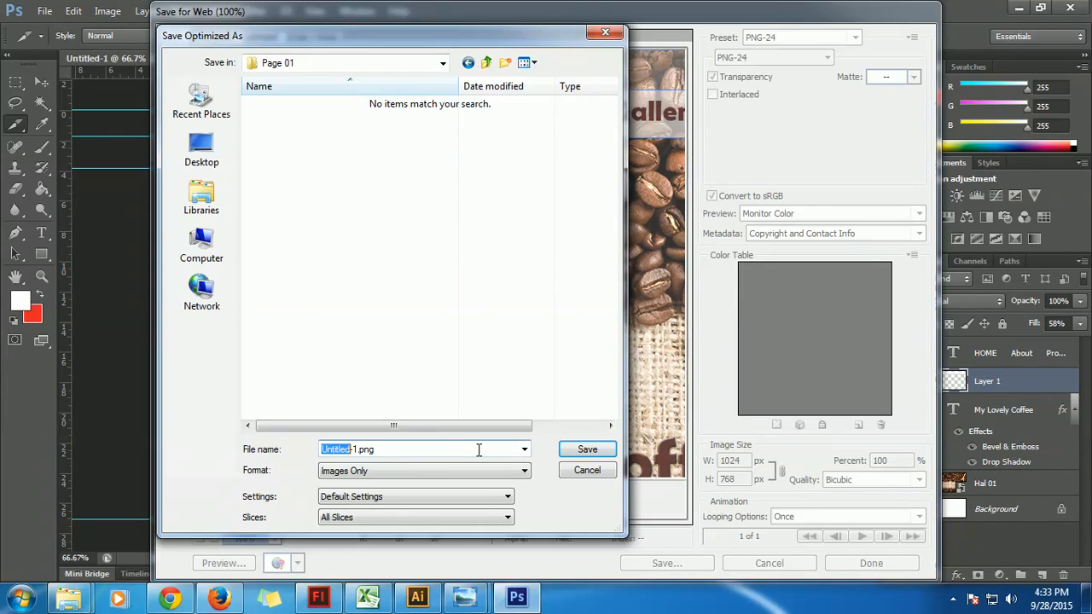
text(Page 01)
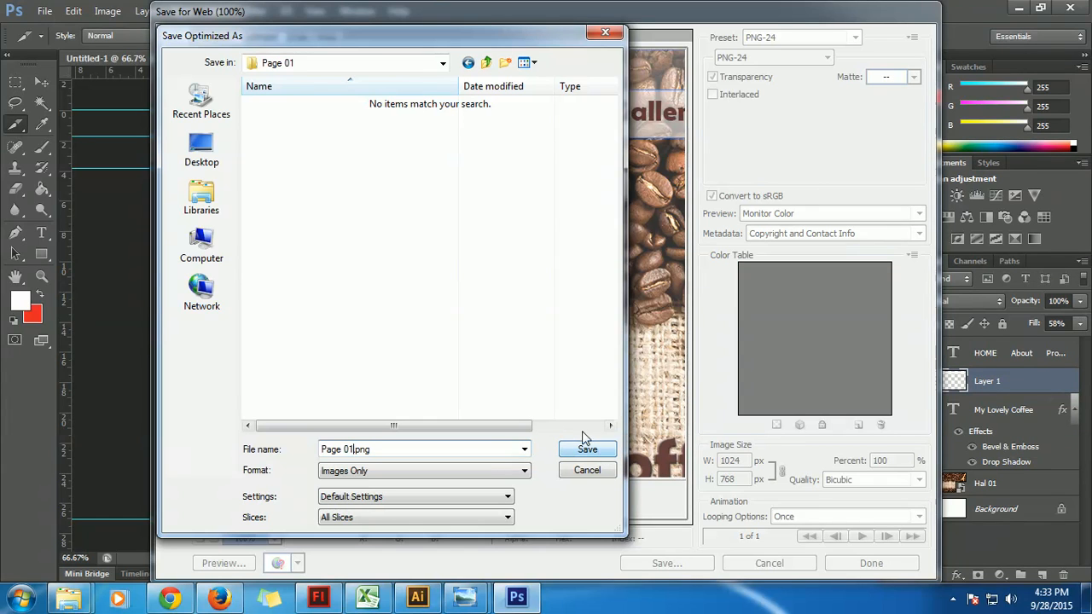
click(583, 475)
Set the export preset to JPEG Medium and save all slices as images only in Sesi 12's Page 01 folder, named "Page 01"
click(855, 38)
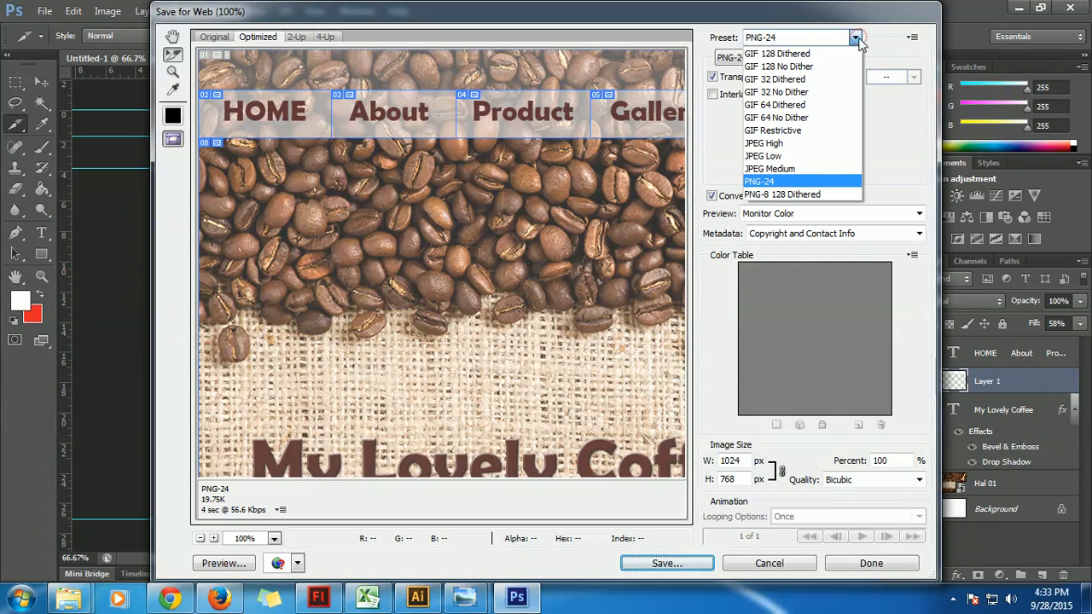
click(780, 169)
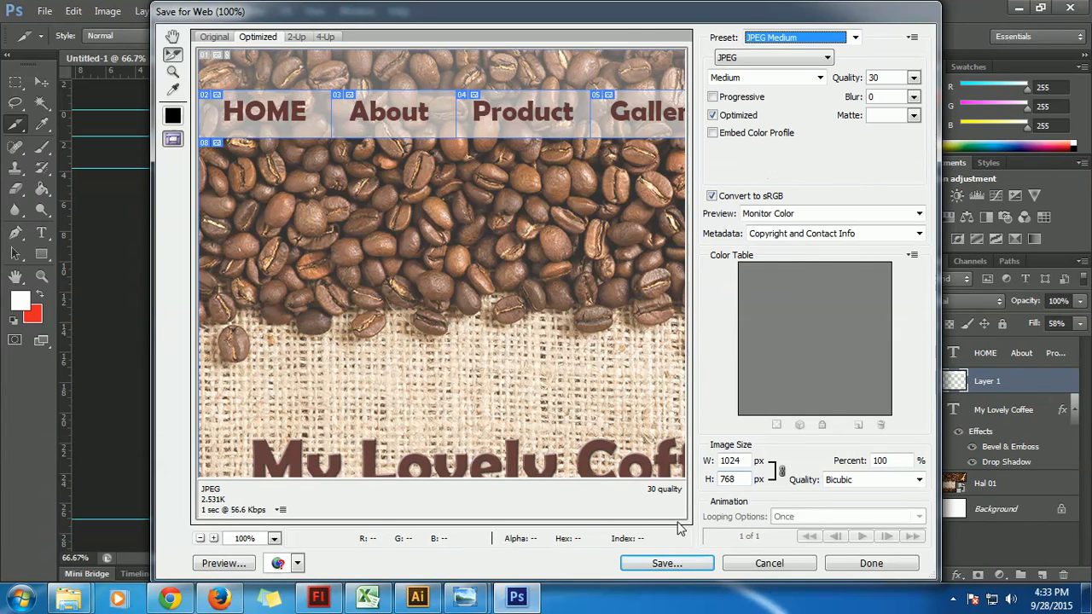
click(664, 564)
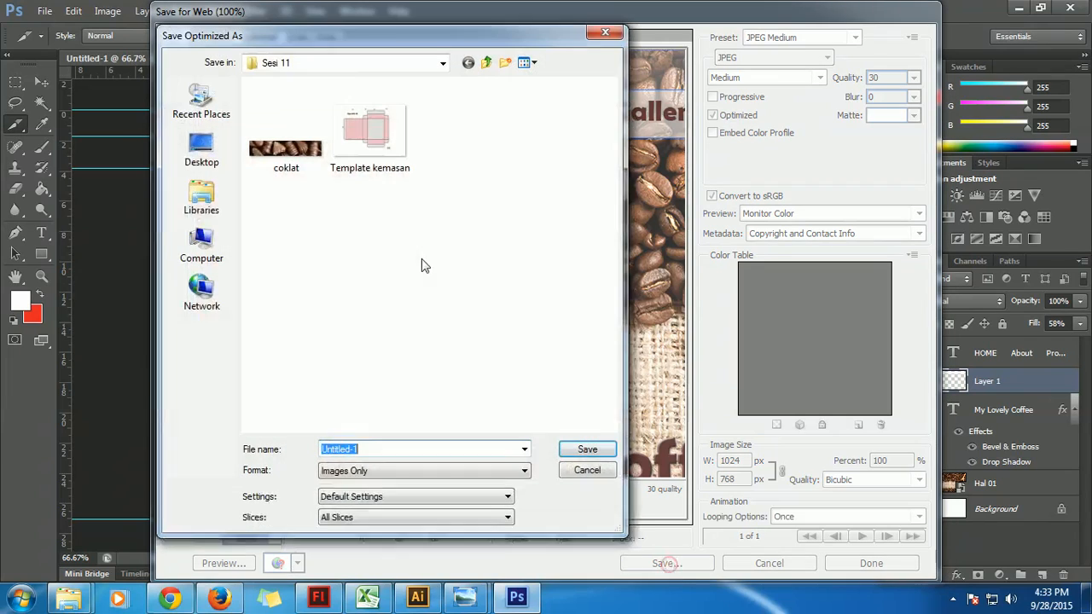
click(443, 63)
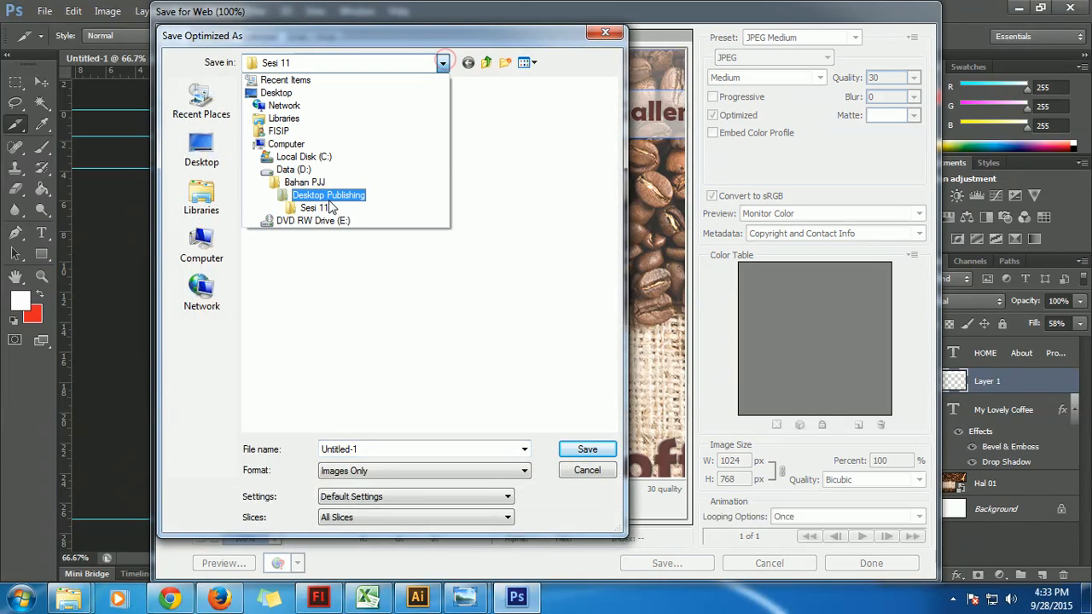
click(329, 195)
double_click(275, 240)
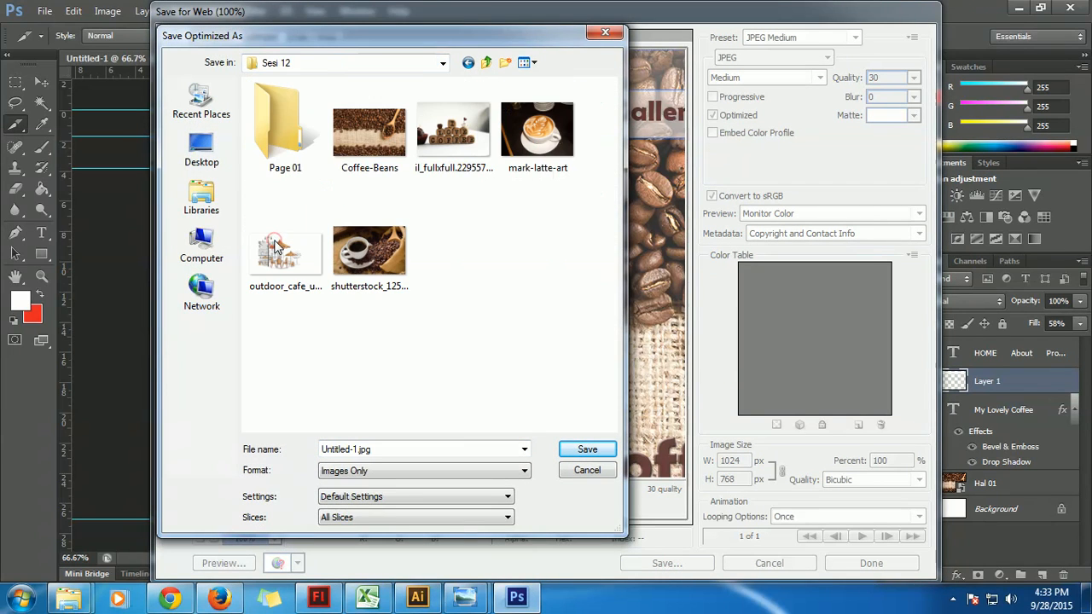
double_click(291, 145)
click(375, 445)
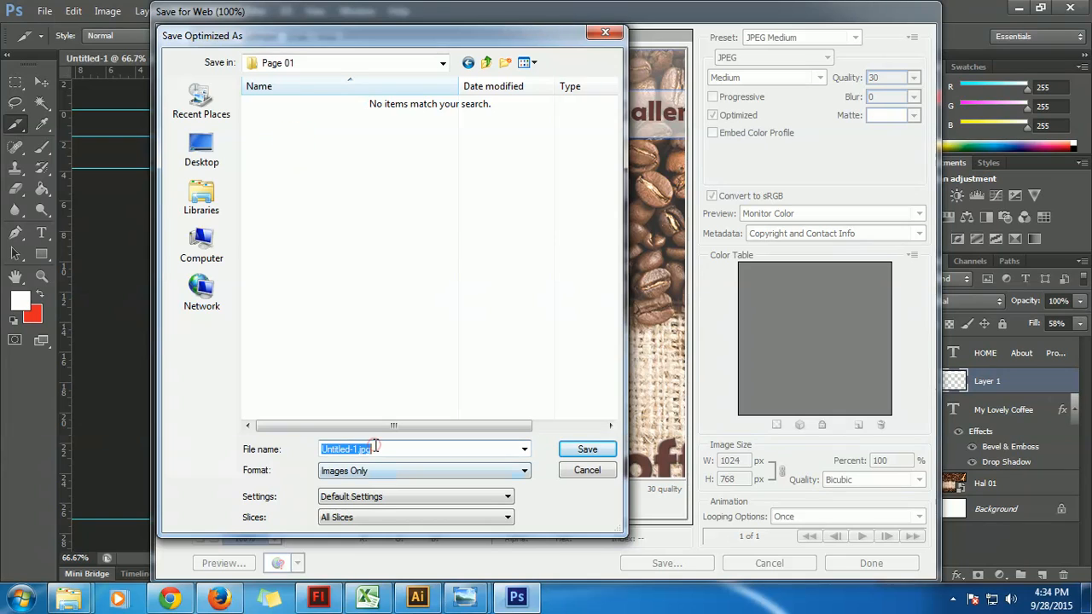
key(Home)
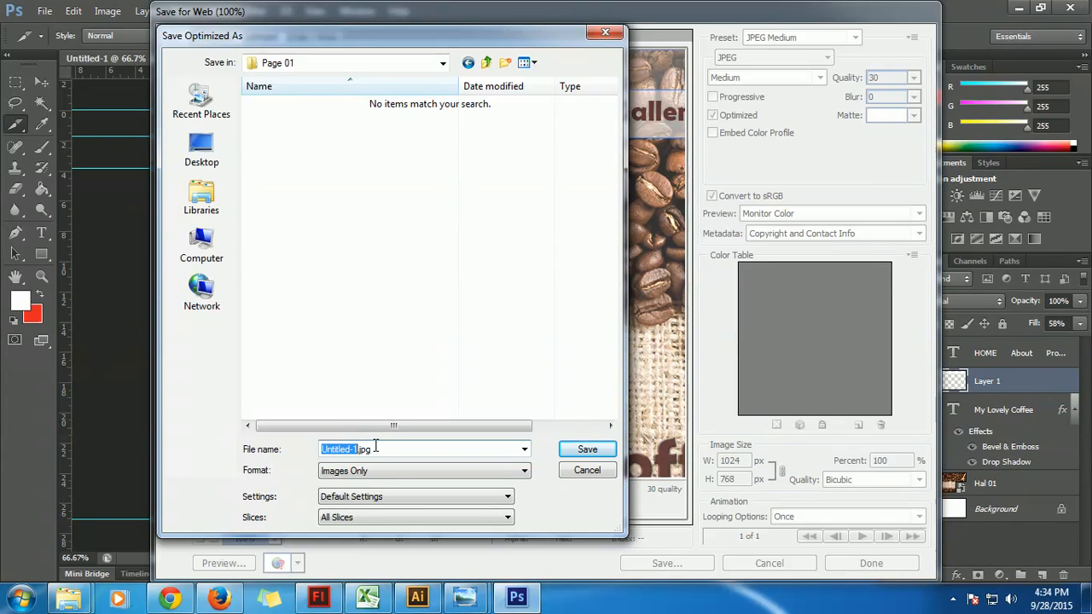
text(Pa)
click(576, 449)
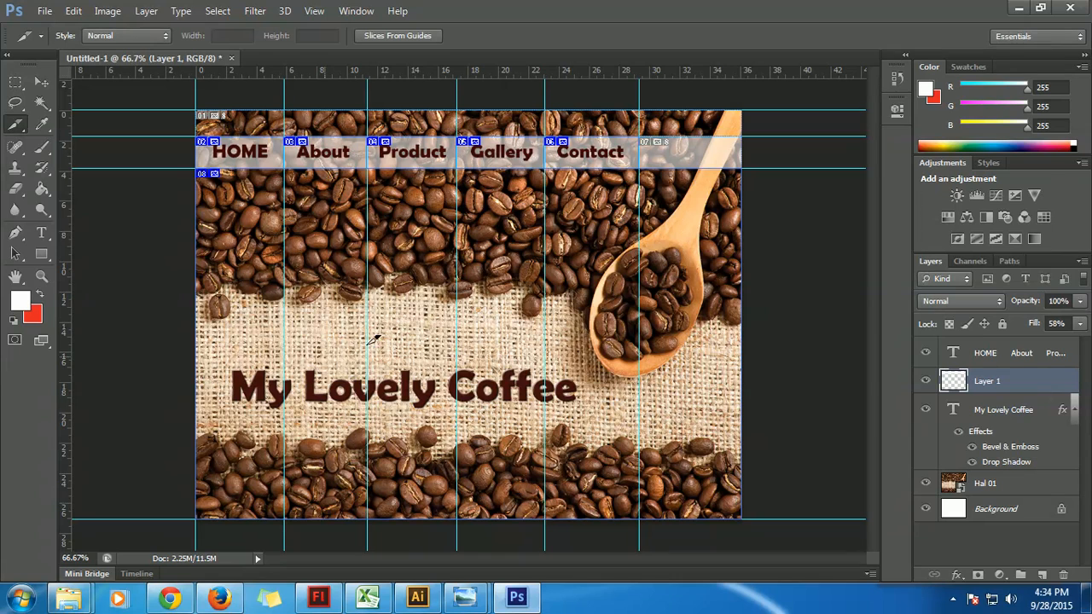
Switch to the file explorer and open the images folder inside Sesi 12's Page 01 folder to examine the exported slices
mouse_move(69, 599)
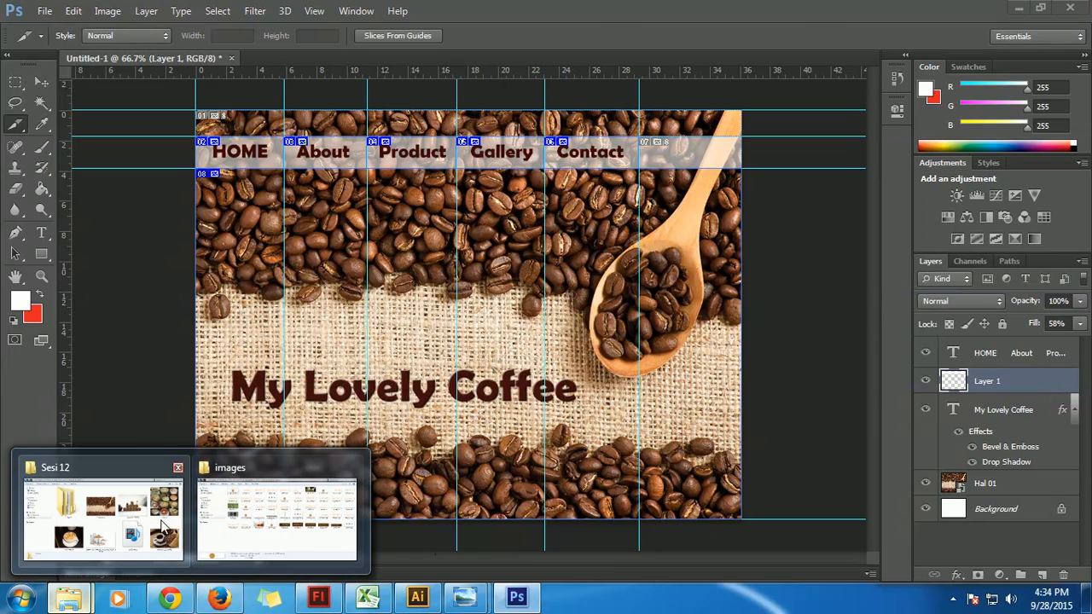
click(281, 522)
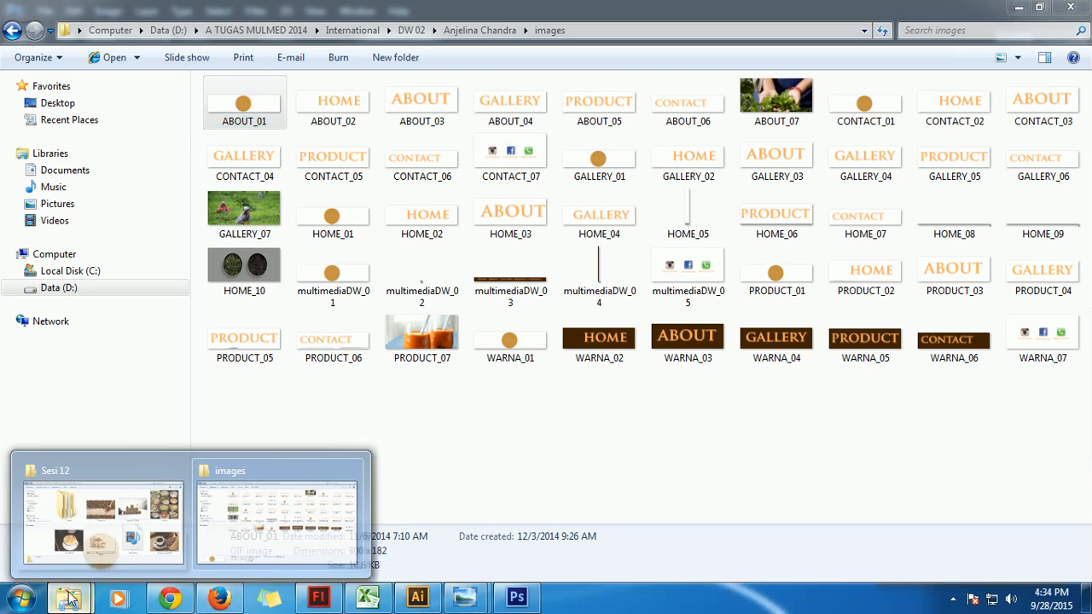
click(102, 520)
double_click(322, 182)
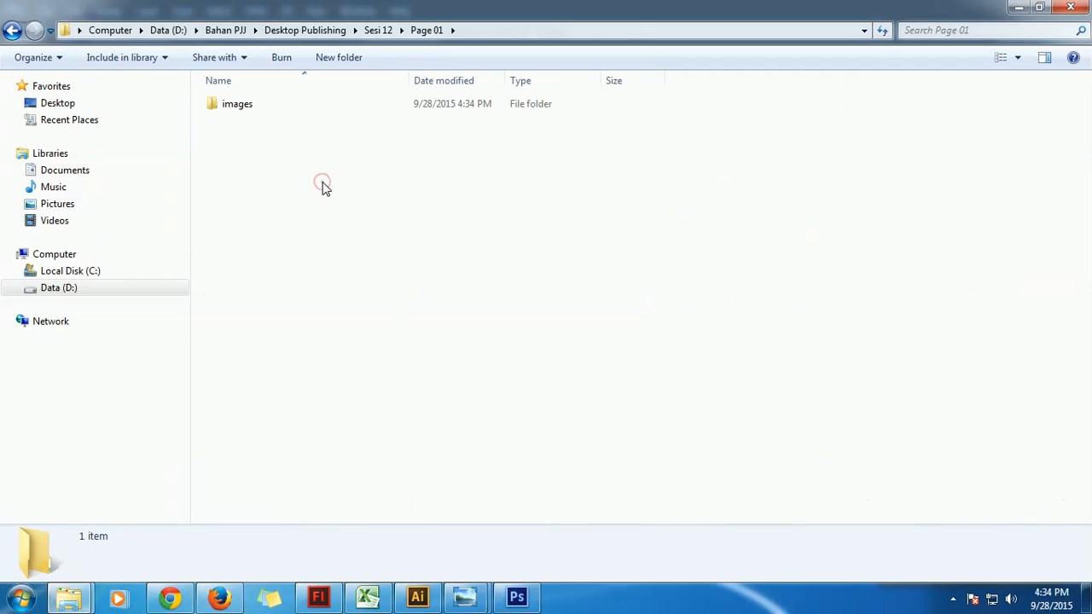
double_click(242, 105)
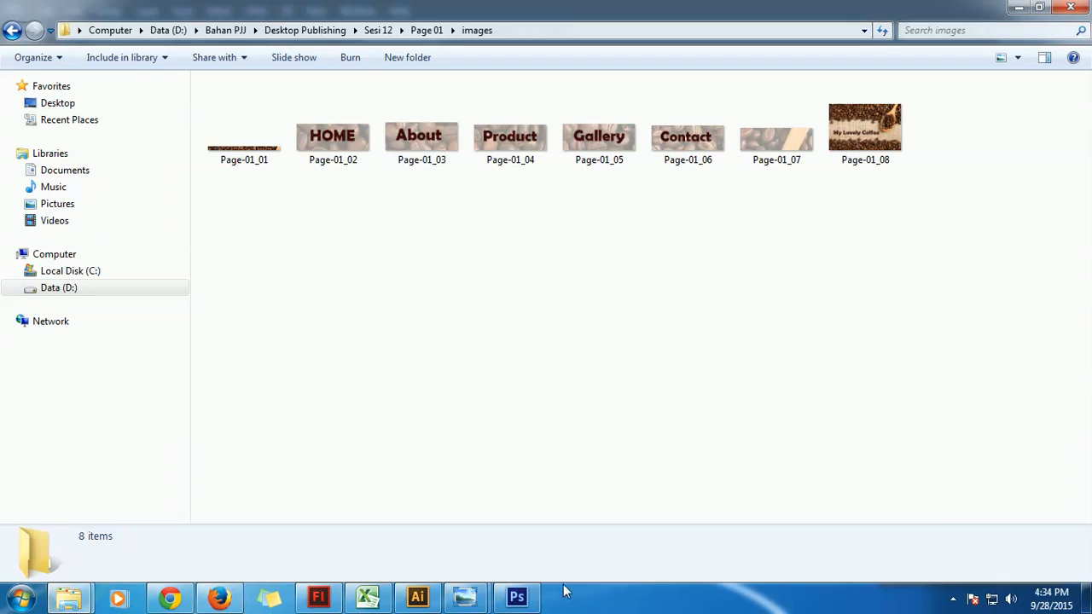
Switch back to Photoshop and place the image il_fullxfull.229557984 from the Sesi 12 folder directly above the Hal 01 layer
click(516, 597)
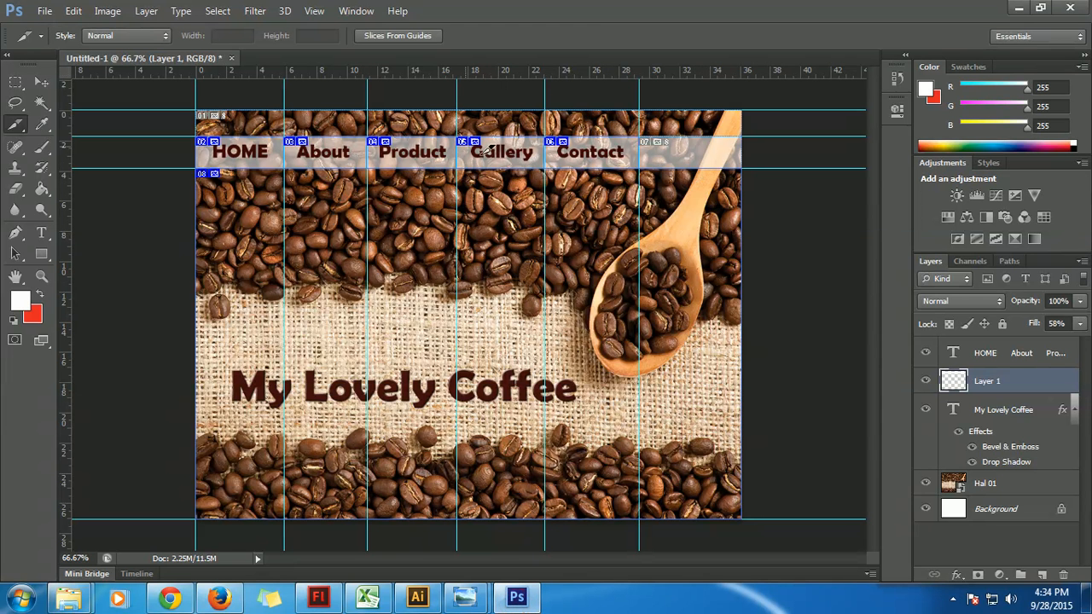
click(1006, 486)
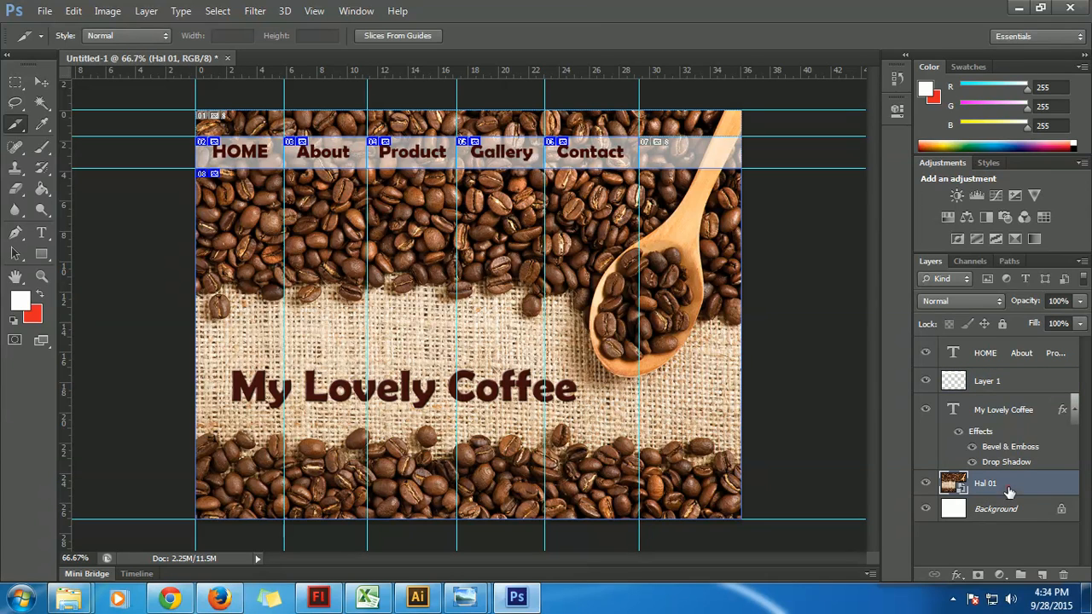
click(41, 12)
click(68, 271)
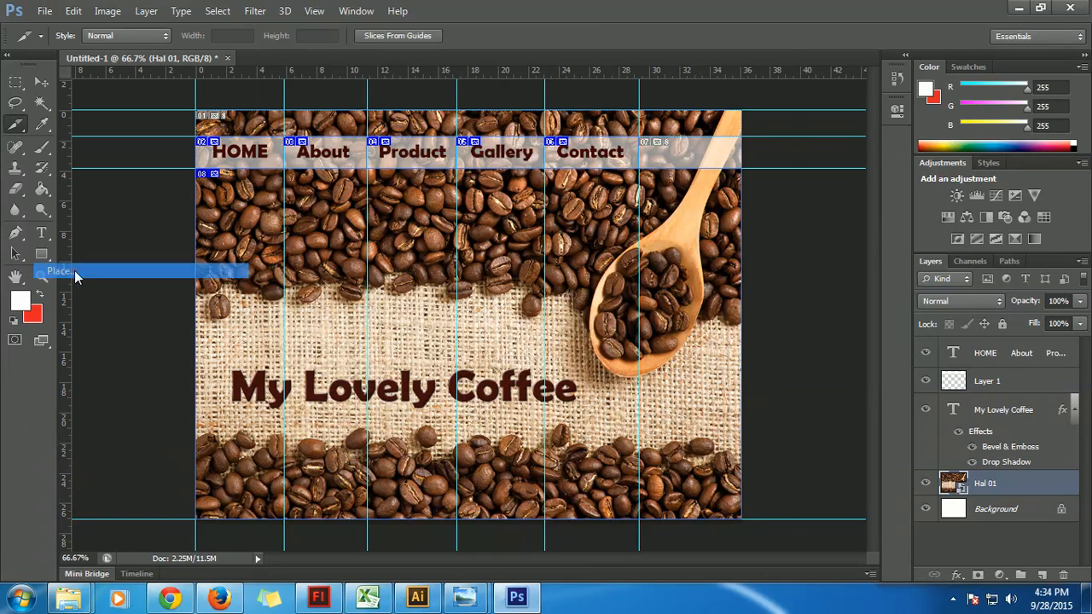
click(614, 128)
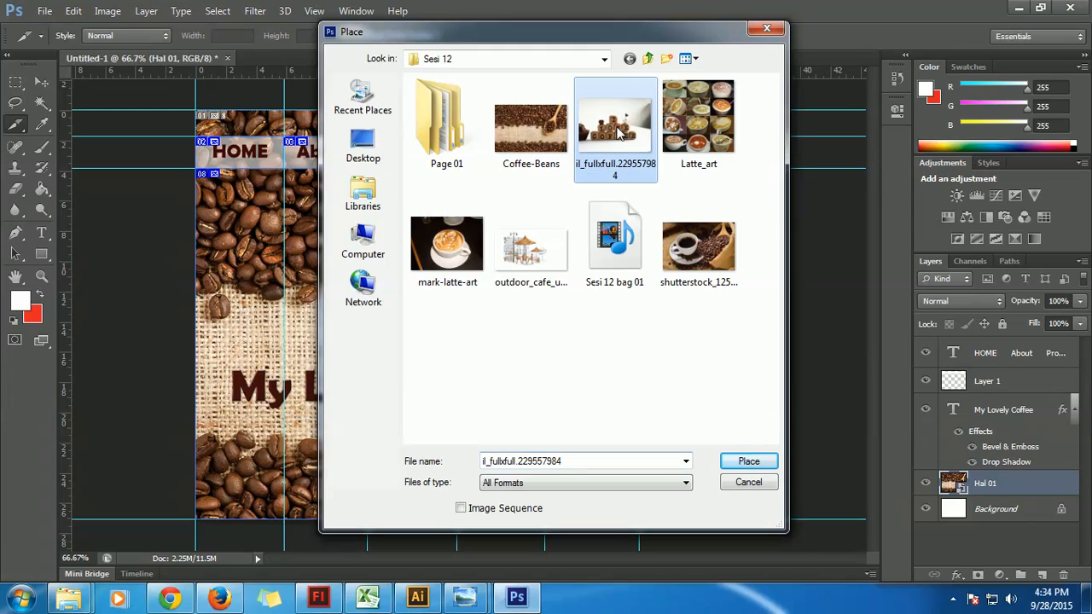
click(741, 461)
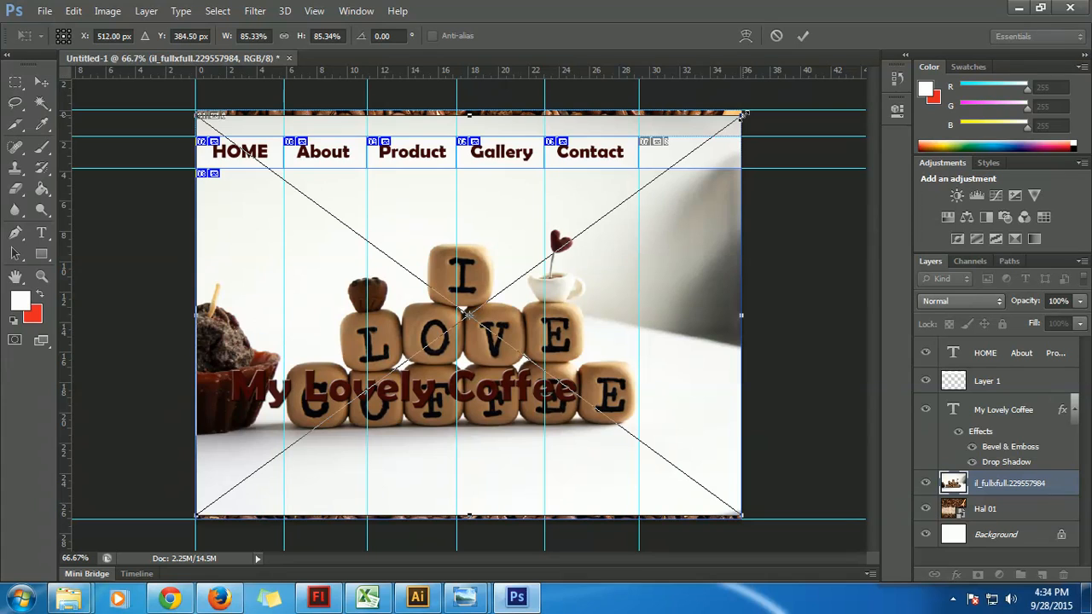
Enlarge the placed coffee-block image to about 90% so it covers the canvas, commit it, and hide the My Lovely Coffee text layer
drag(742, 115, 752, 108)
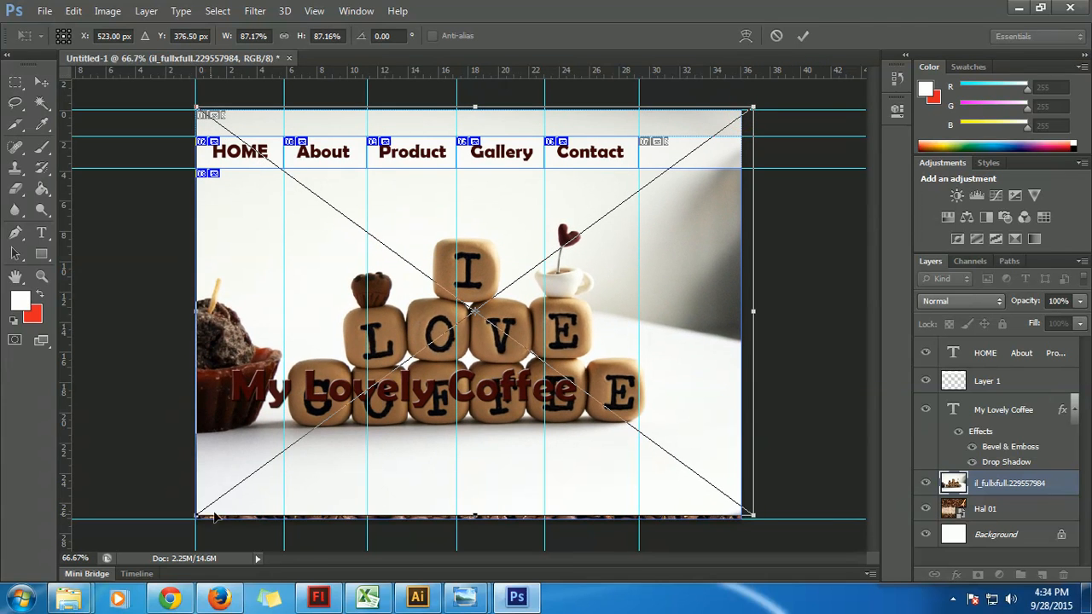
drag(198, 515, 178, 527)
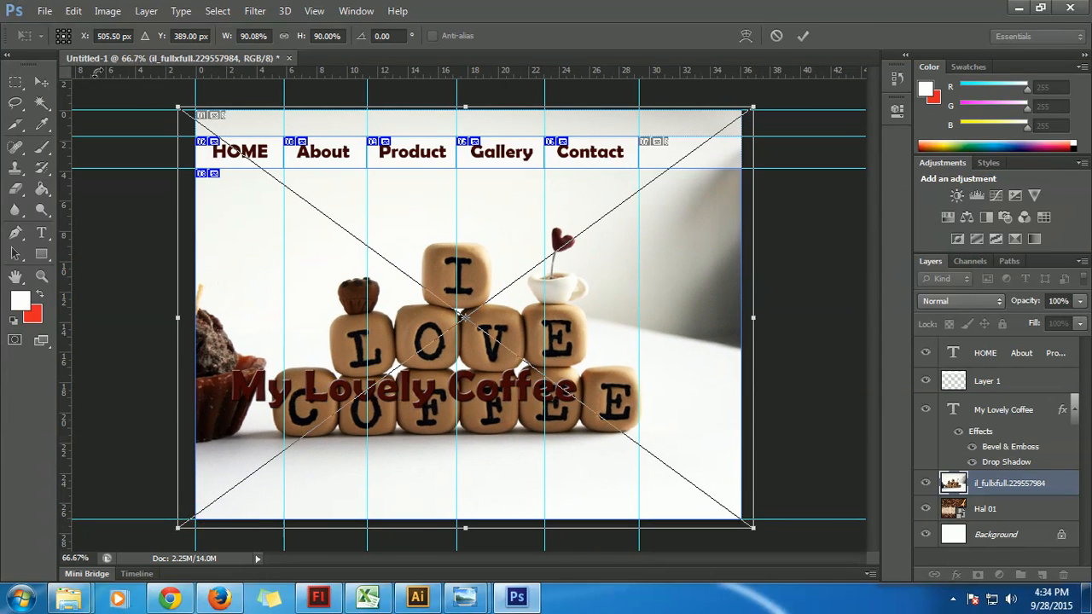
click(41, 83)
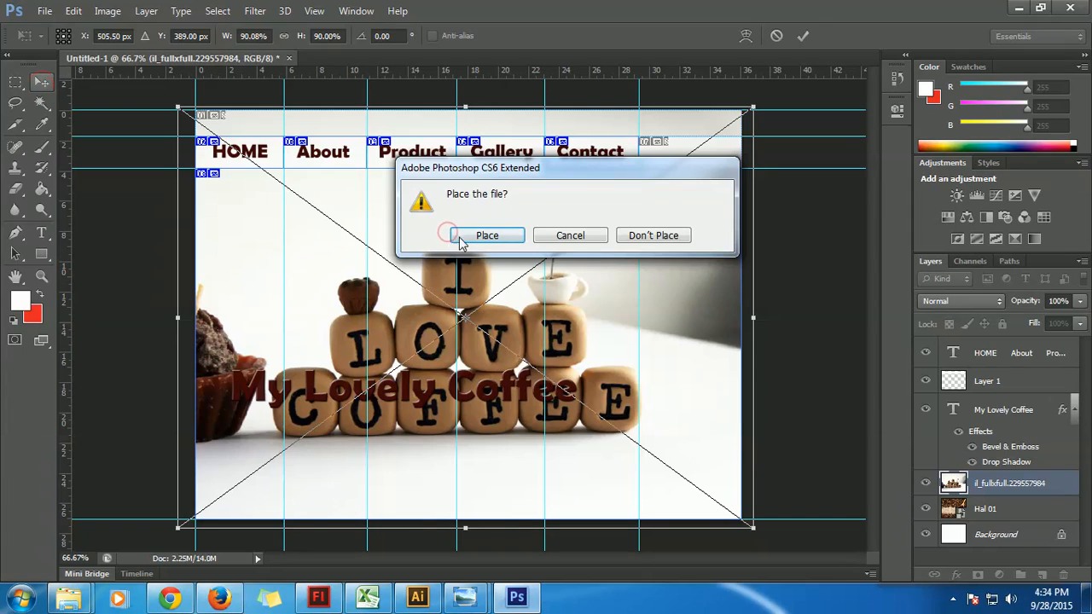
click(488, 238)
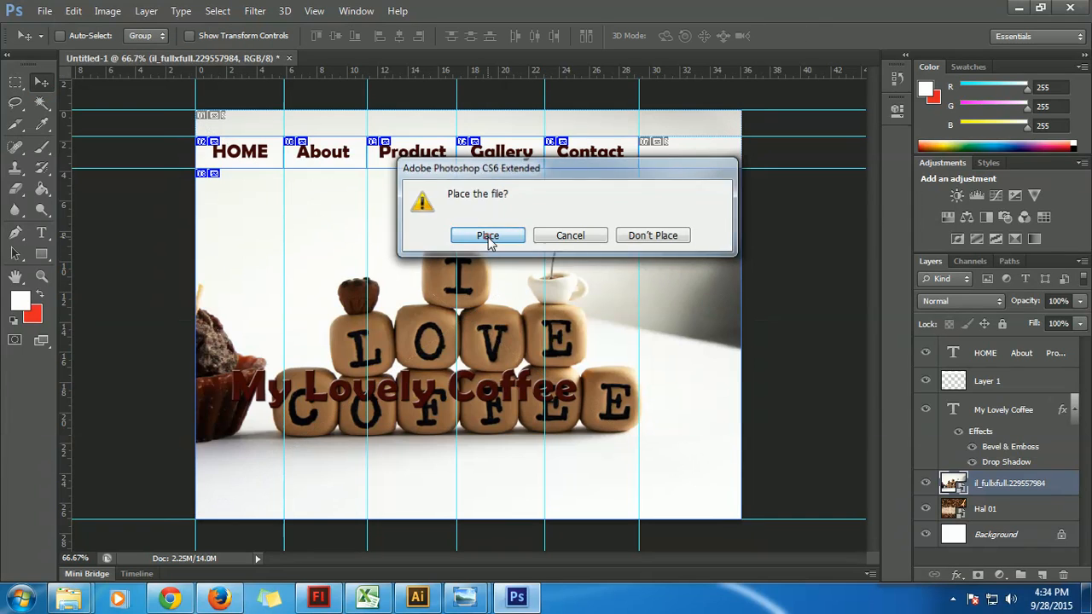
click(925, 411)
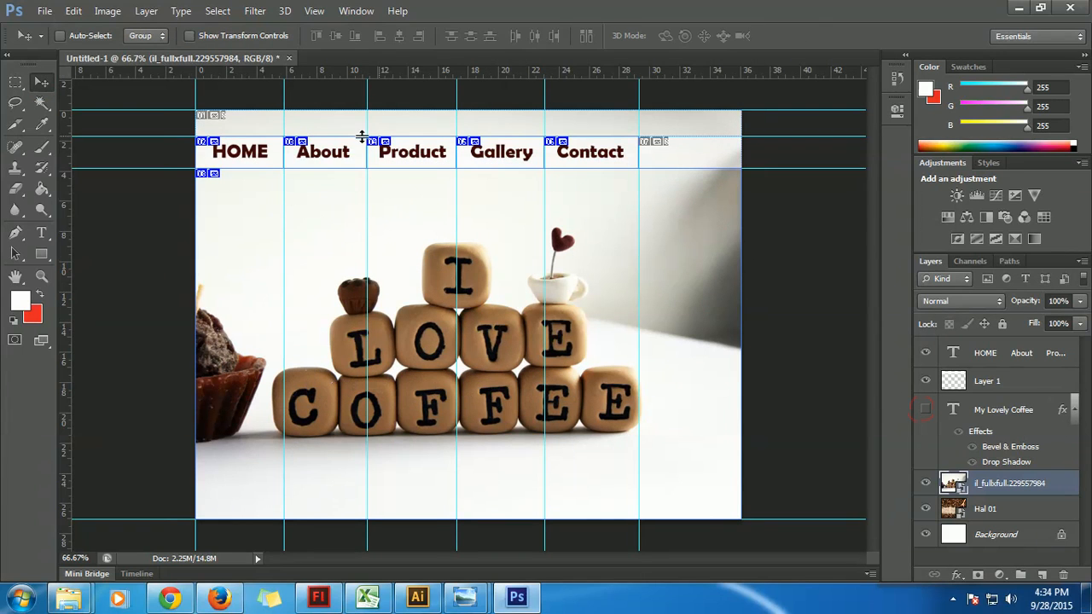
Delete the HOME and About slices from the menu band with the Slice Select tool
click(17, 127)
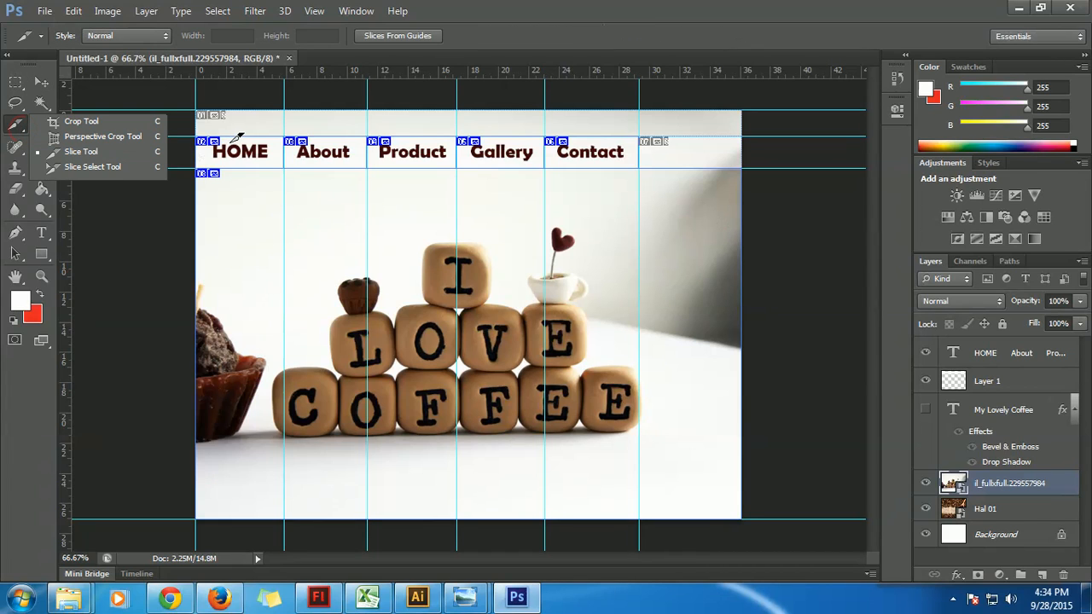
click(91, 168)
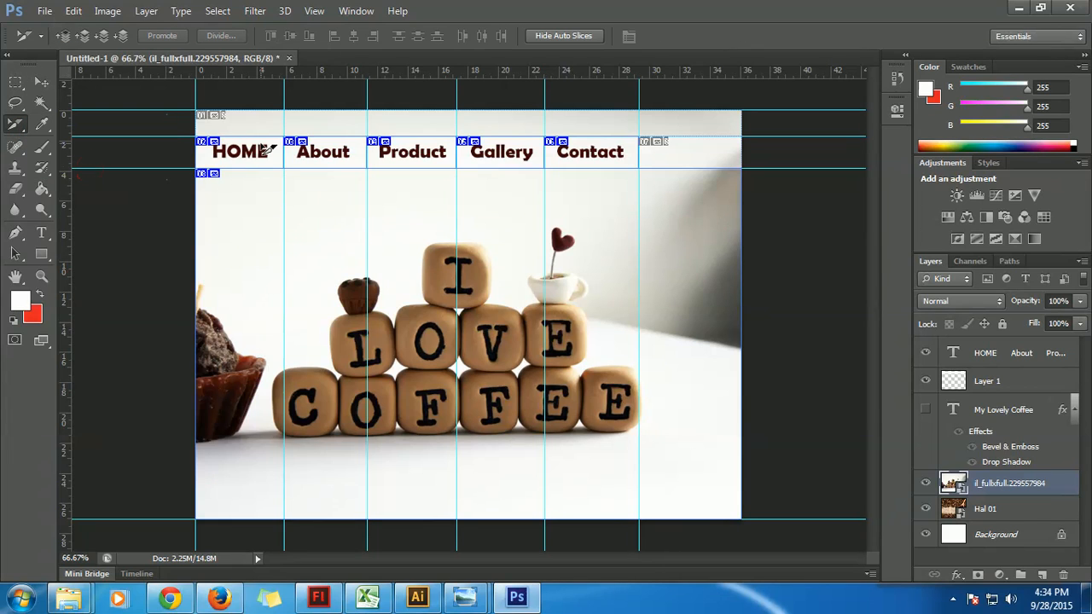
click(265, 150)
key(Delete)
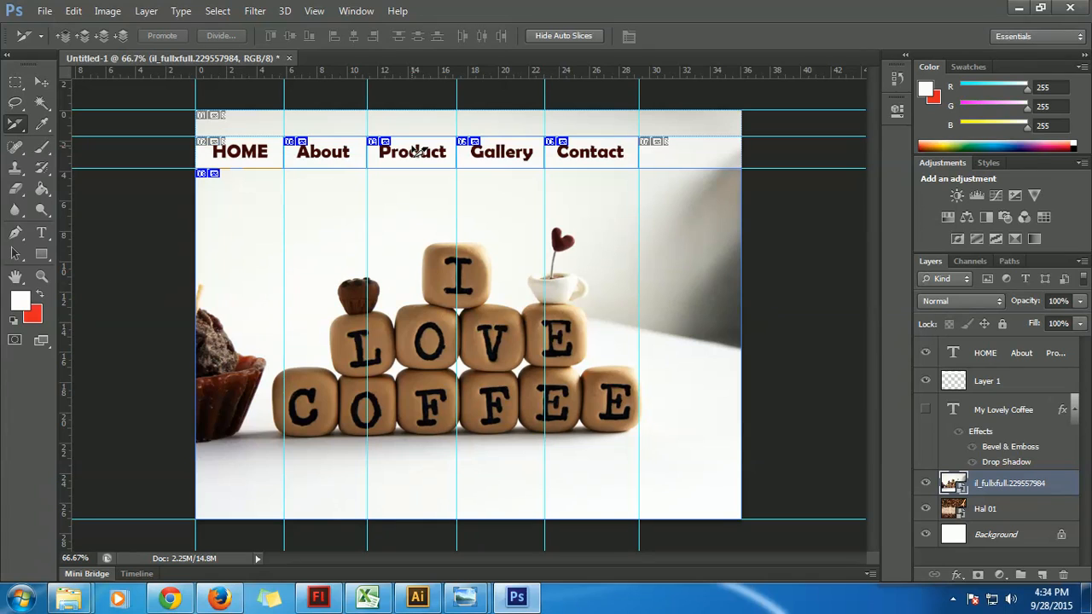
click(324, 152)
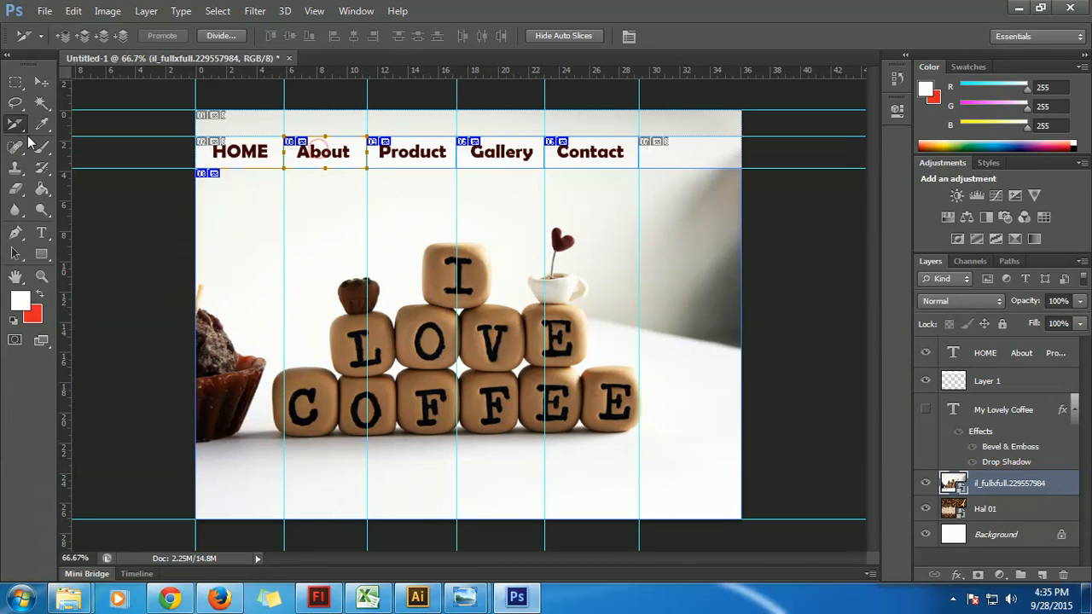
click(17, 128)
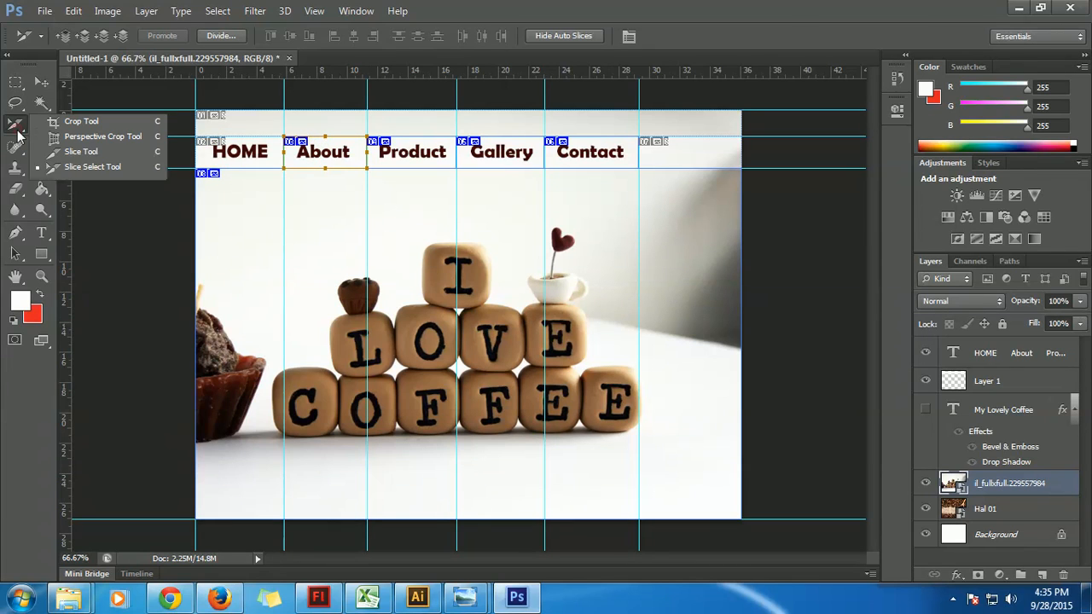
click(351, 155)
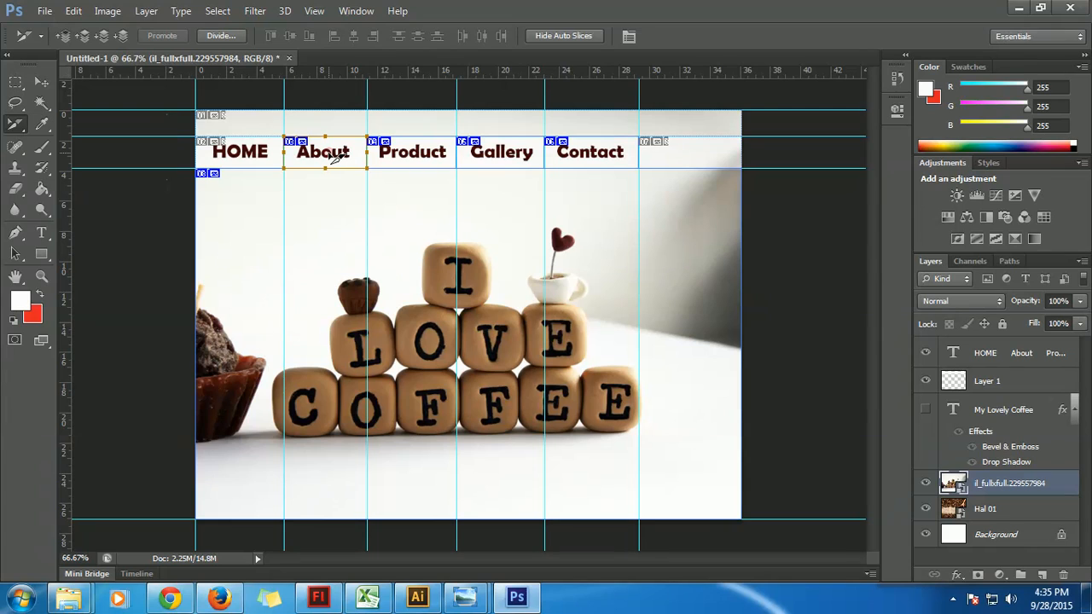
key(Delete)
Delete the Product, Gallery and Contact slices from the menu band
click(443, 158)
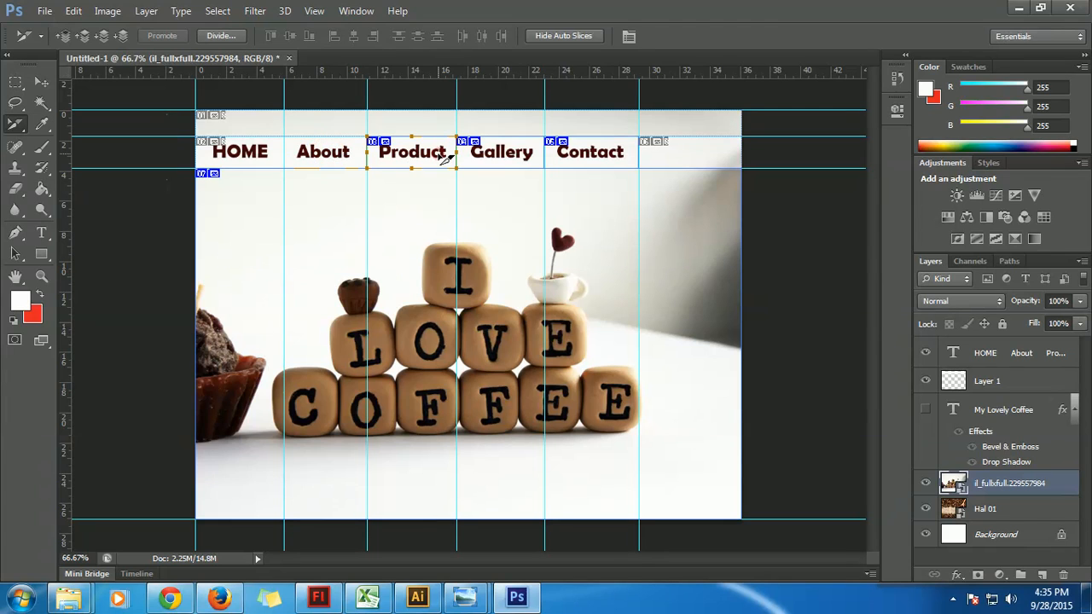
key(Delete)
click(528, 156)
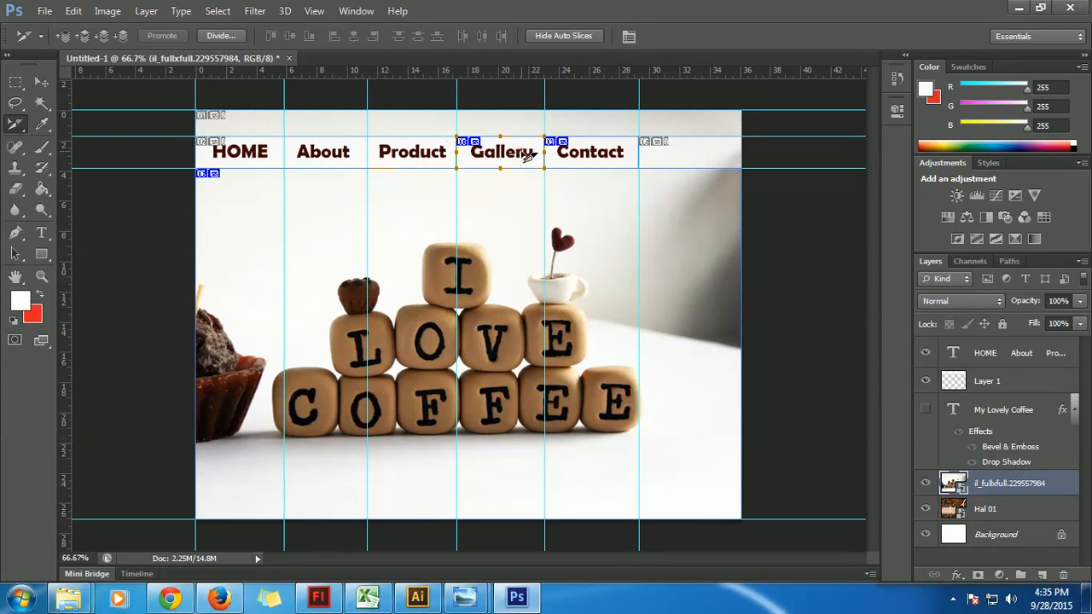
key(Delete)
click(597, 152)
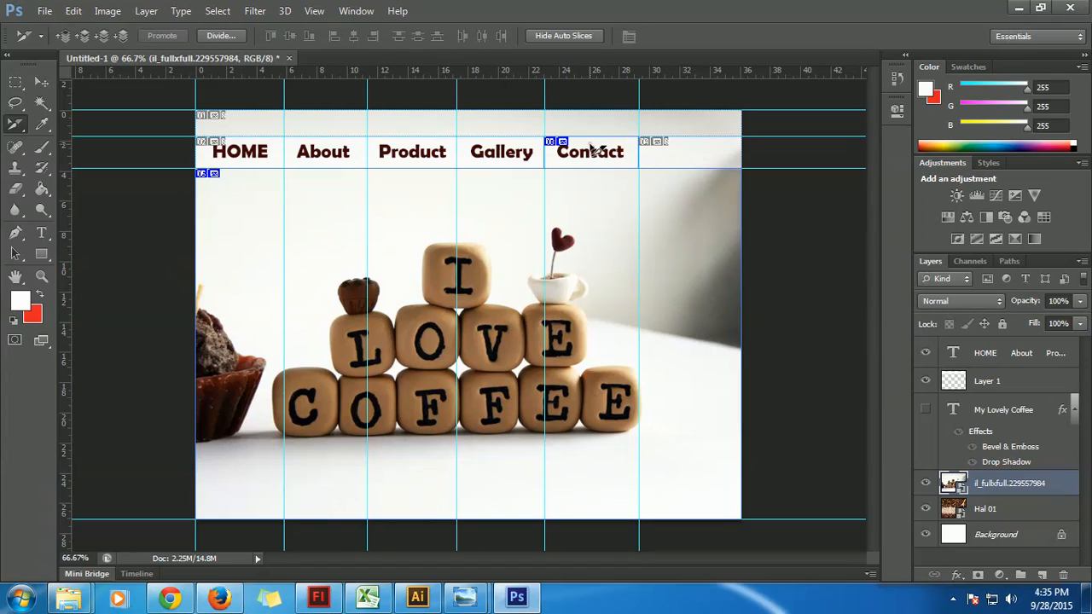
key(Delete)
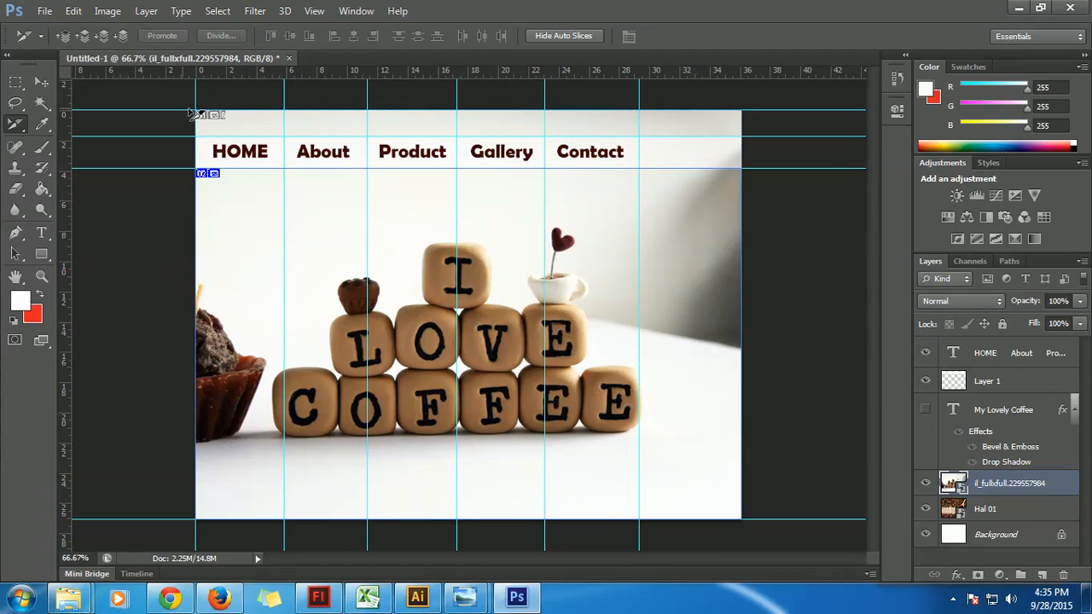
Save all slices for the web as PNG-24, images only, in the Page 01 folder under the name "Page 02"
click(42, 83)
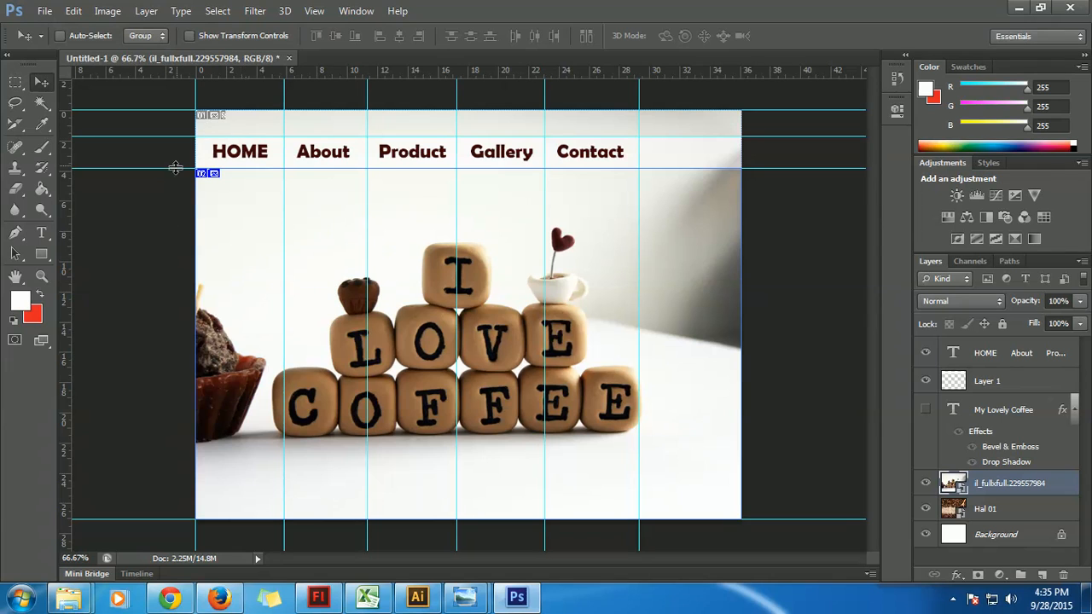
click(44, 11)
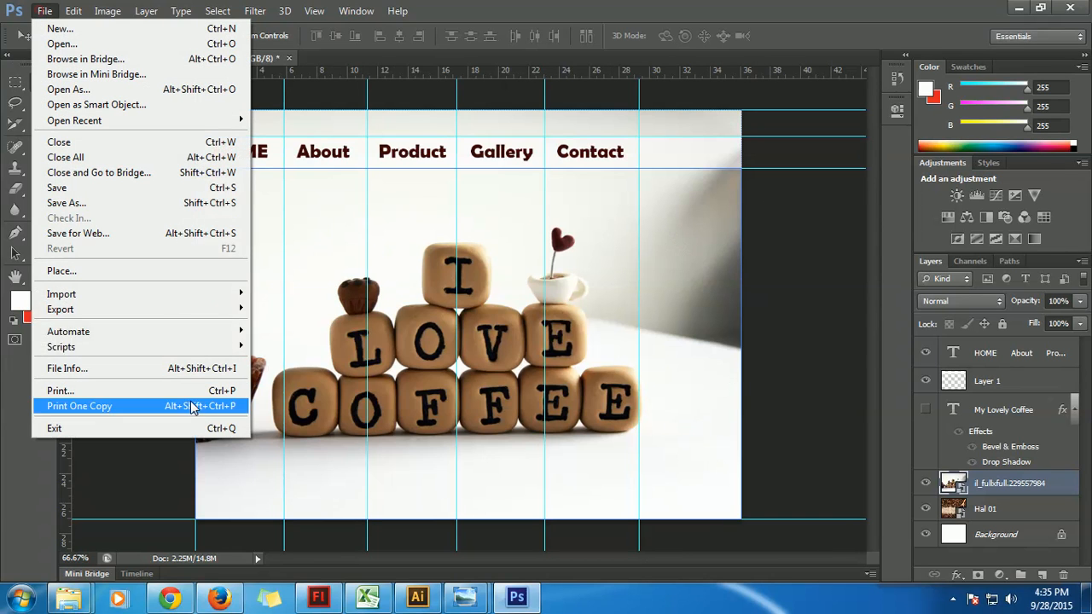
click(117, 233)
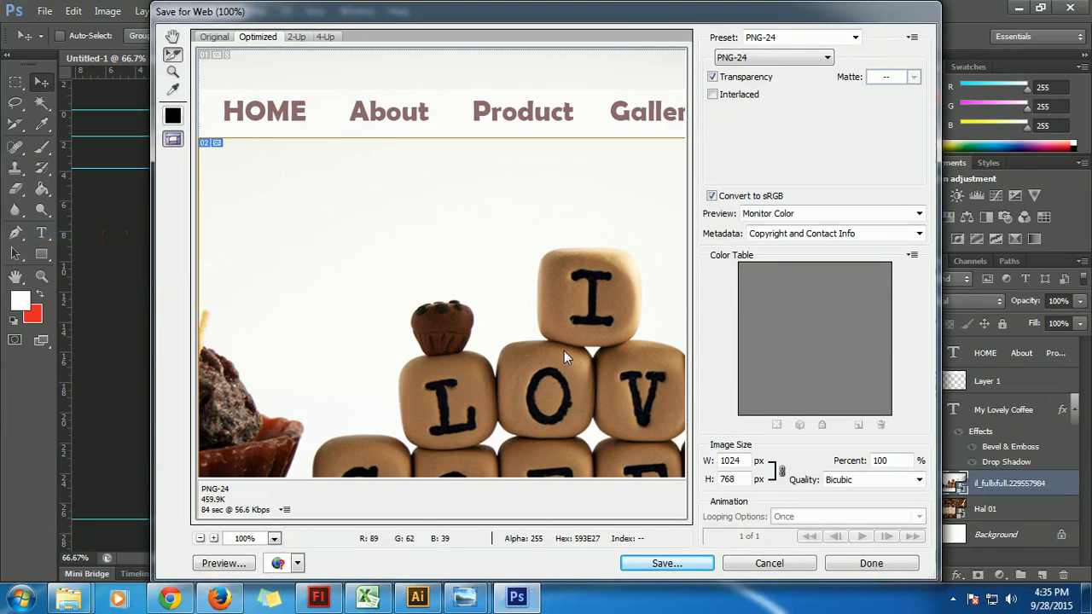
click(666, 564)
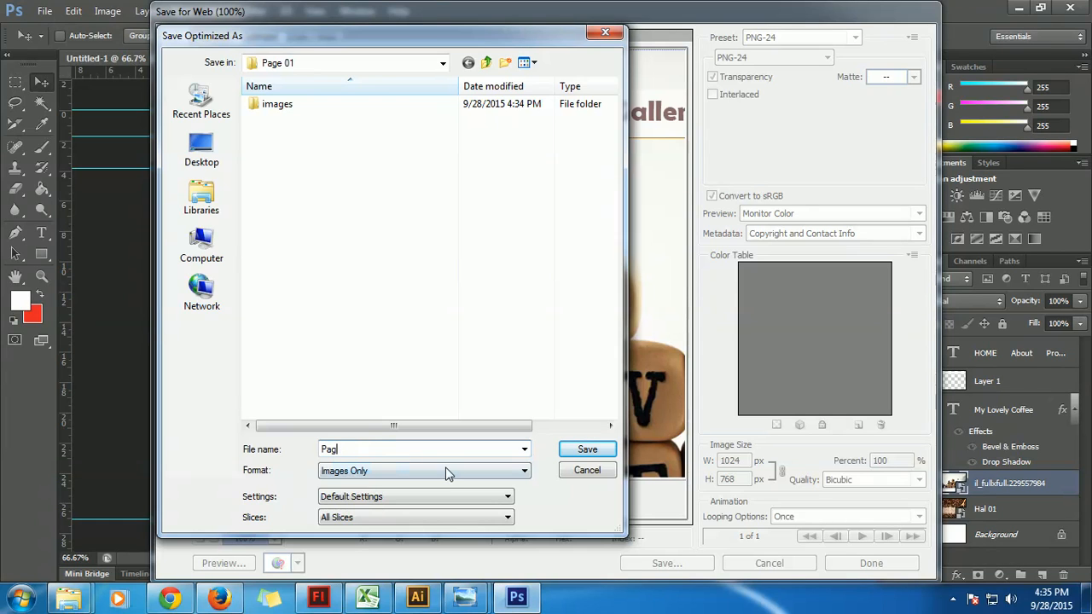
click(567, 451)
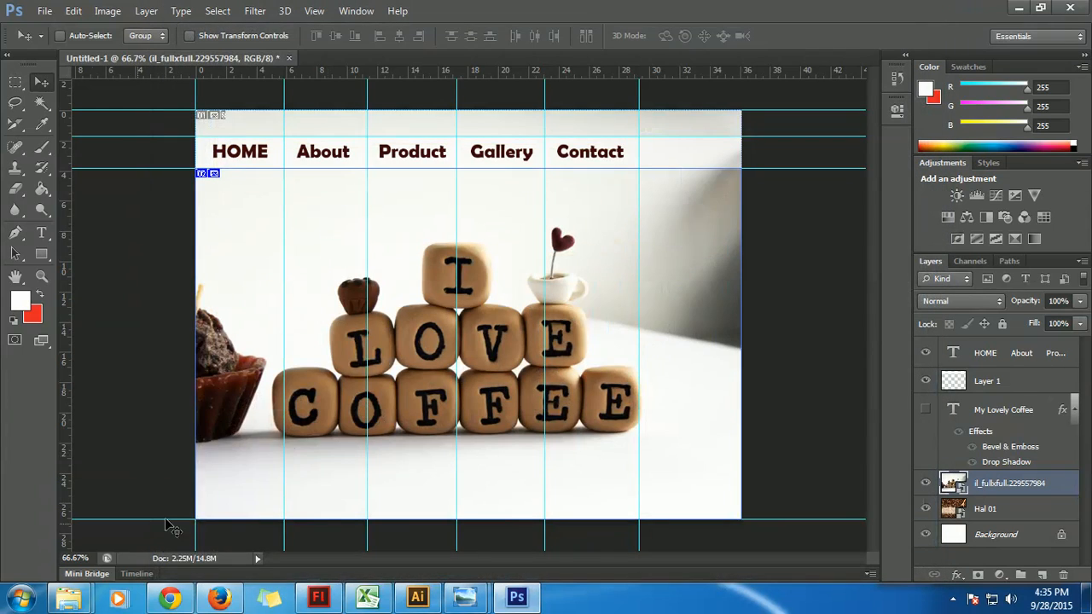
Switch to the file explorer and examine the exported Page-02_01 and Page-02_02 images in the Page 01 images folder
mouse_move(68, 596)
click(153, 524)
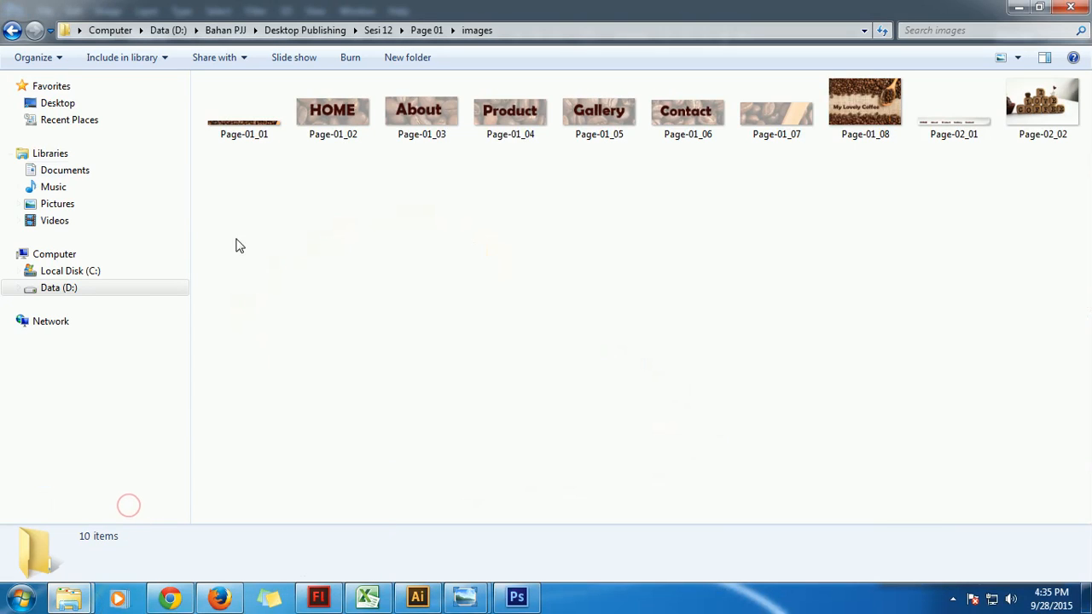
click(8, 31)
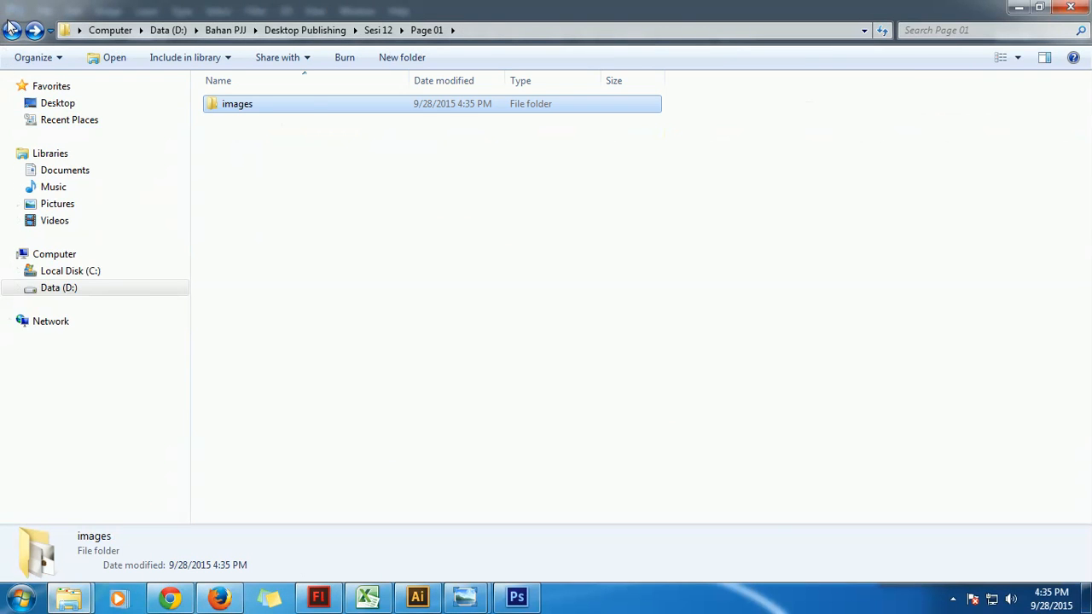
click(10, 30)
double_click(276, 184)
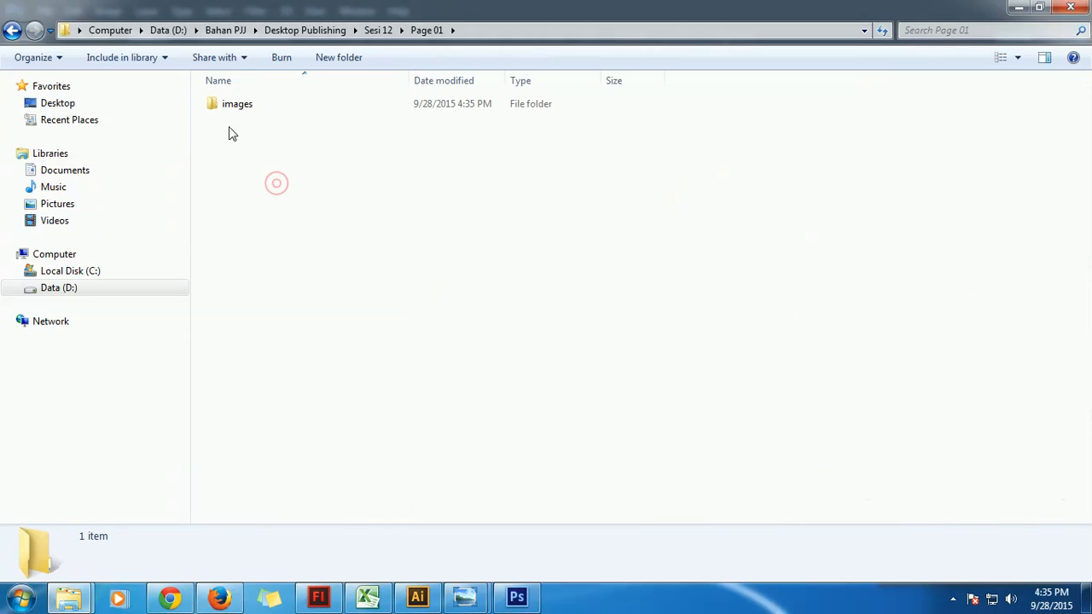
double_click(232, 104)
click(883, 219)
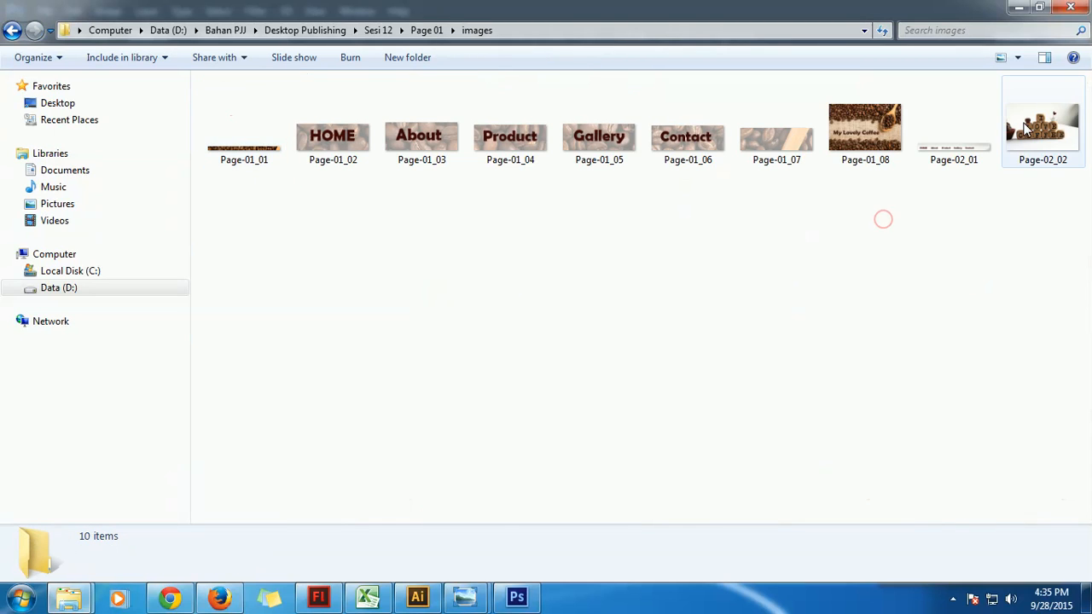
click(1026, 128)
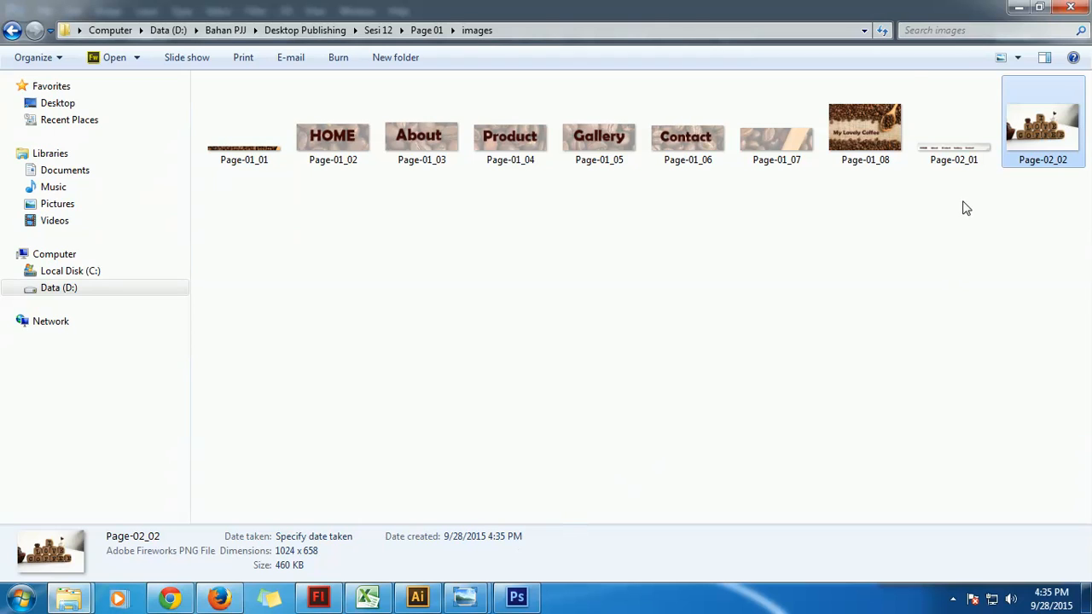
click(953, 152)
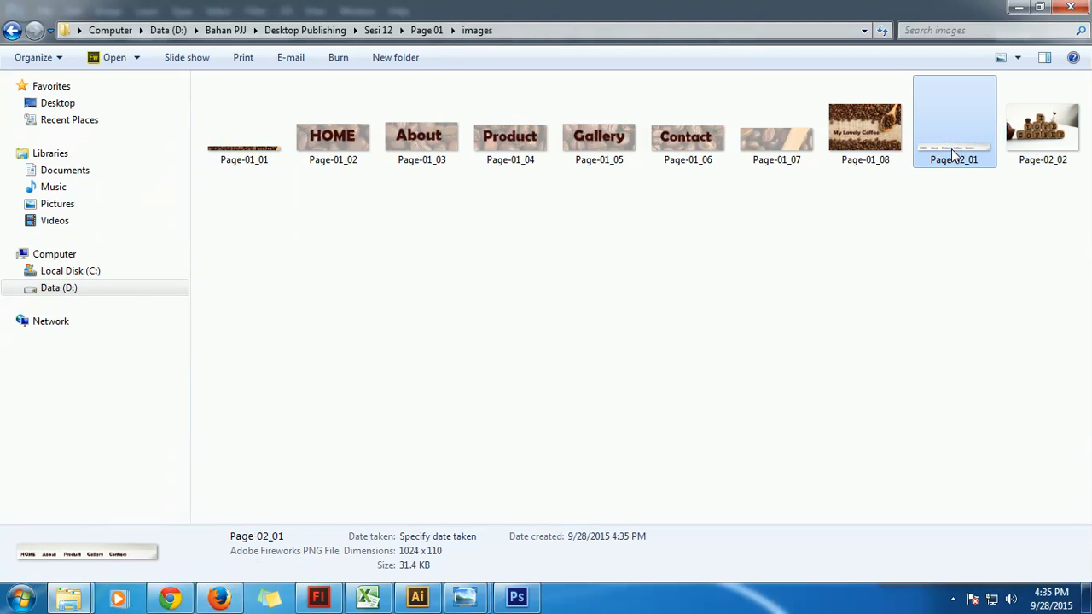
View Page-02_01 and Page-02_02 in Windows Photo Viewer and return to Photoshop
right_click(951, 148)
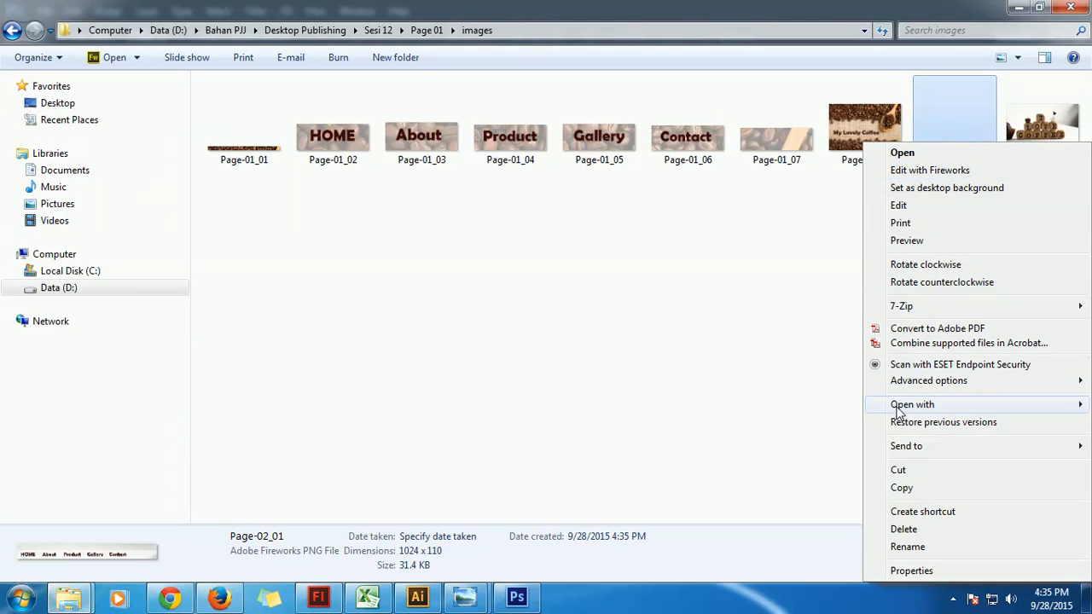
mouse_move(906, 404)
click(721, 527)
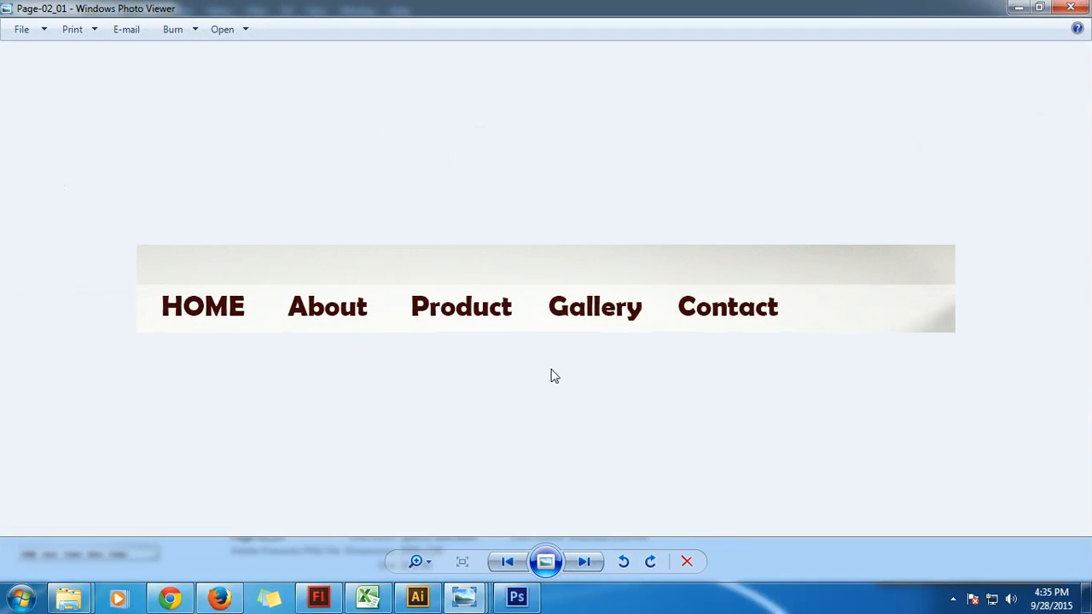
click(585, 561)
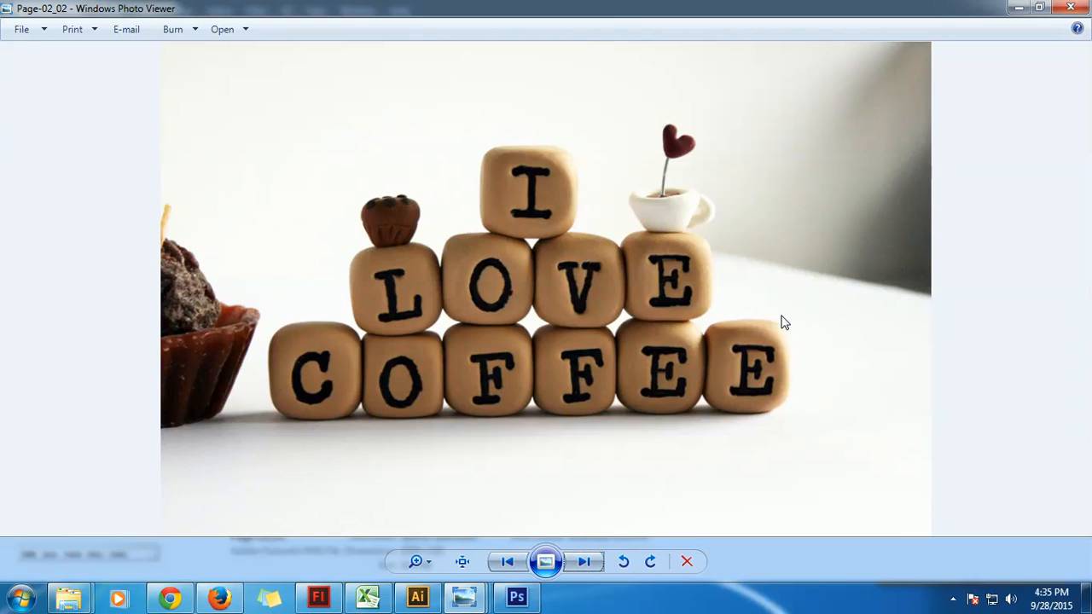
click(516, 597)
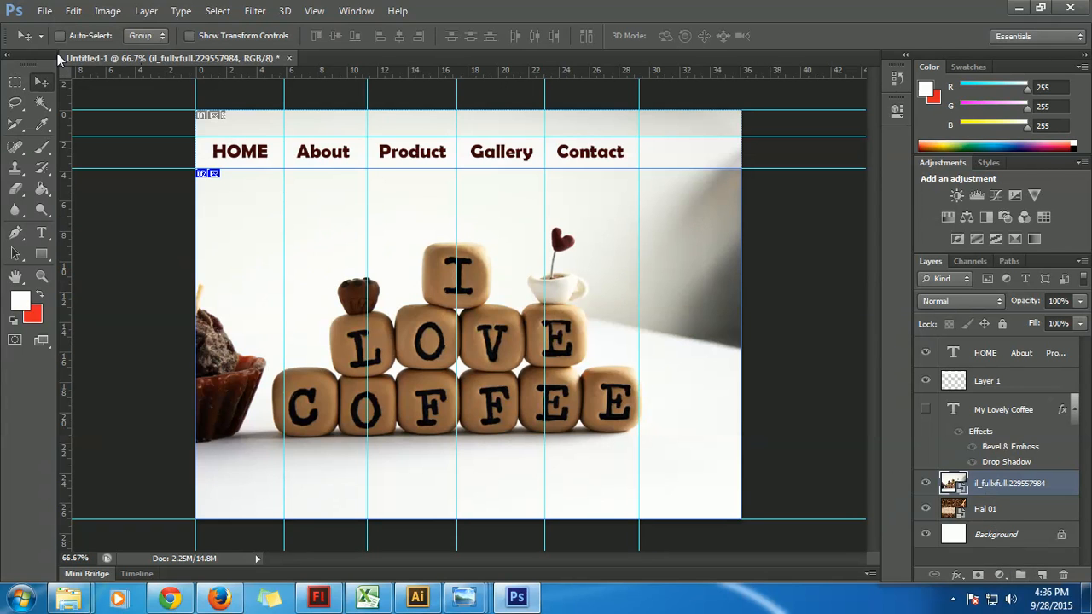
Place the outdoor_cafe_umbrellas image, enlarge it to about 61% and position it below the menu band to fill the page area
click(44, 10)
click(98, 270)
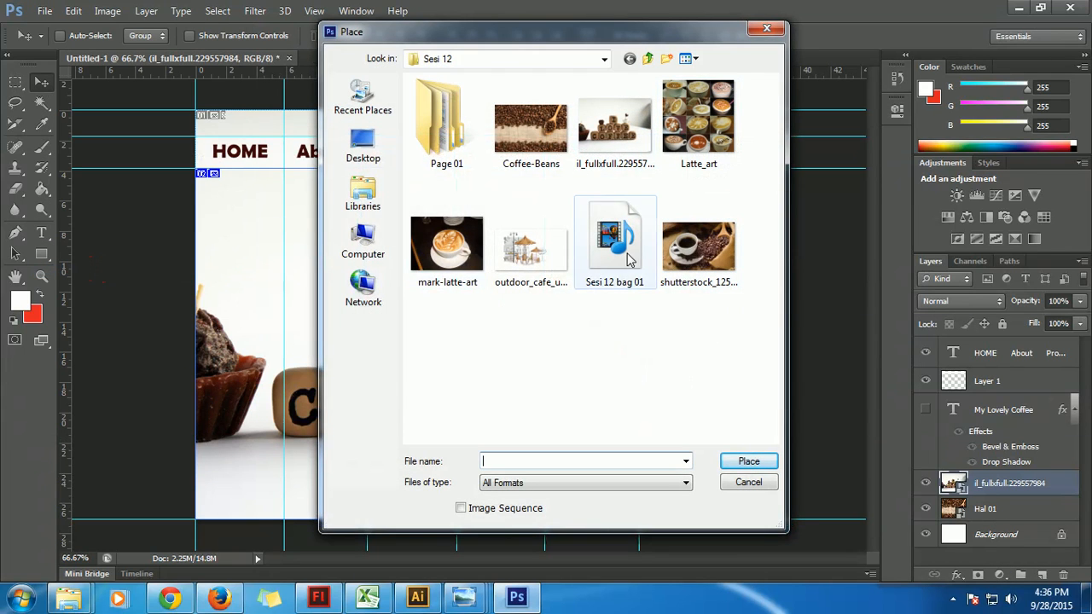
click(549, 254)
click(745, 460)
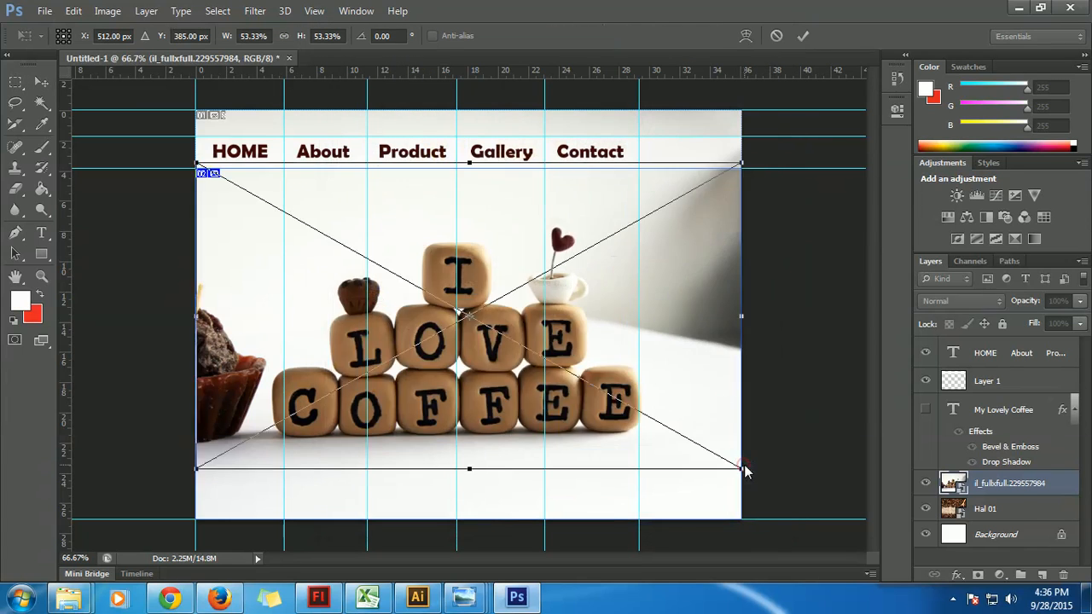
drag(197, 163, 166, 144)
drag(696, 429, 696, 458)
drag(744, 493, 793, 519)
click(42, 82)
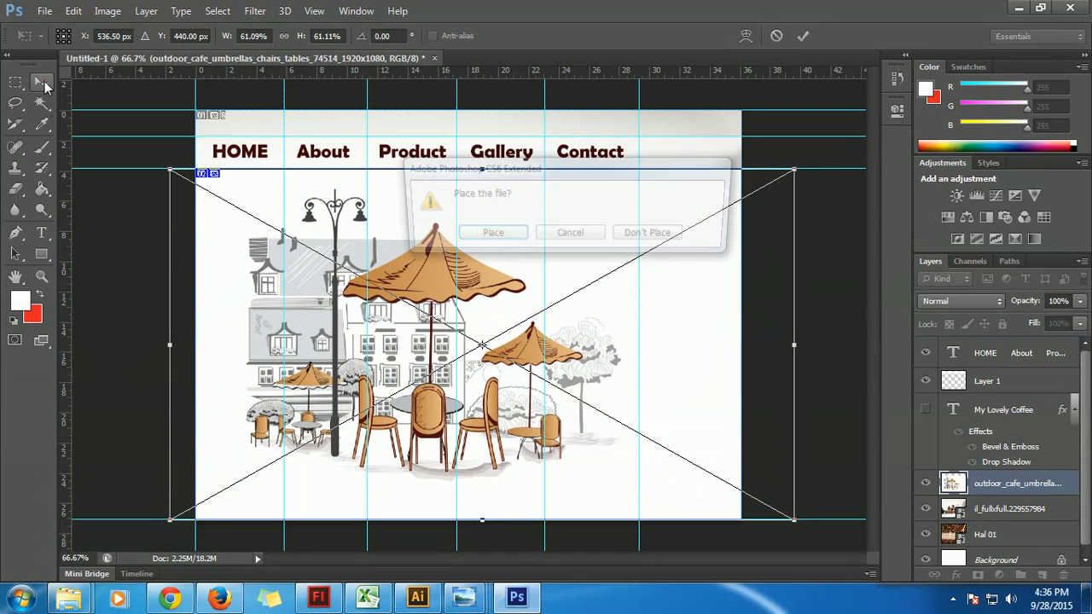
click(504, 232)
Save all slices for the web as PNG-24, images only, in the Page 01 folder under the name "Page 03"
click(46, 10)
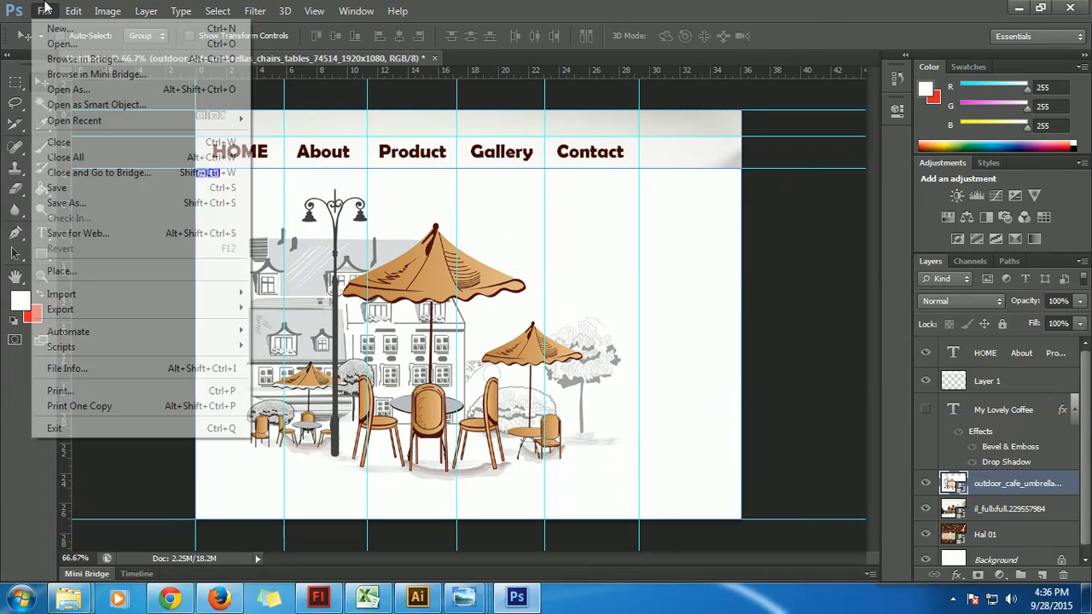
click(122, 237)
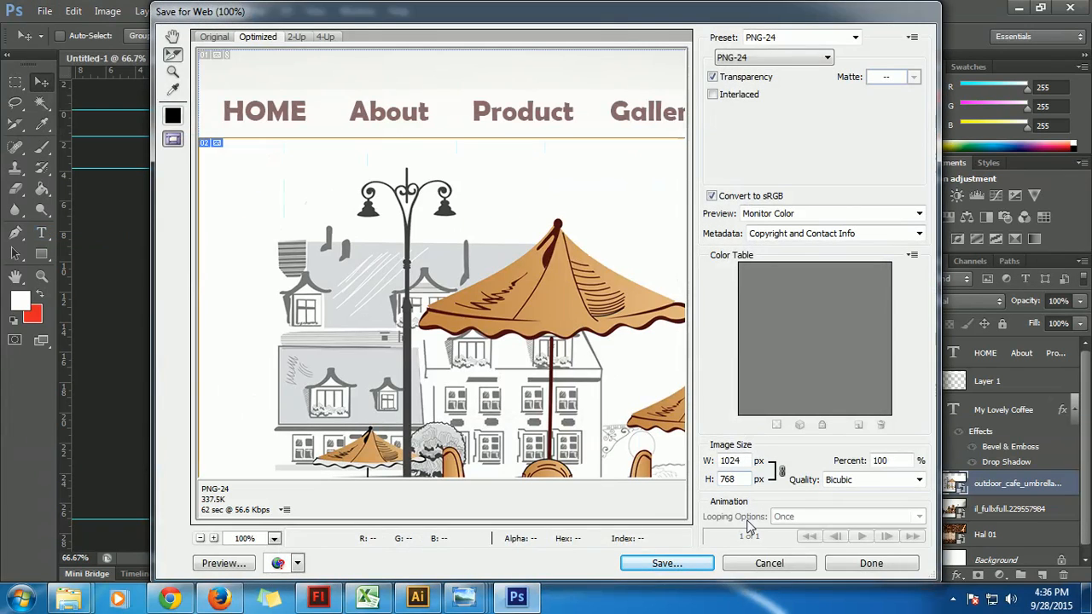
click(678, 565)
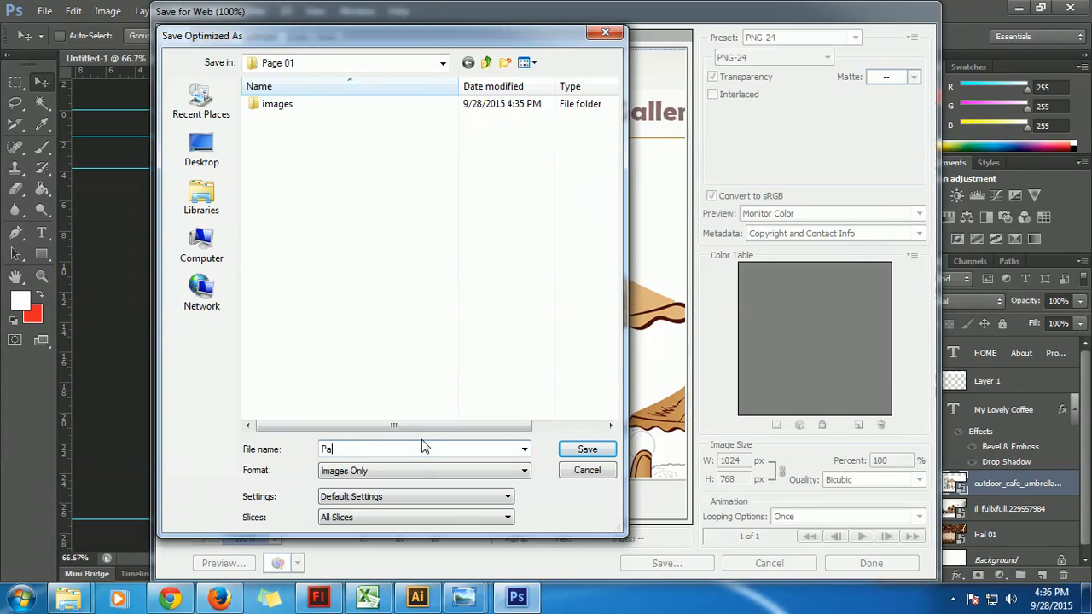
text(Page 03)
click(586, 449)
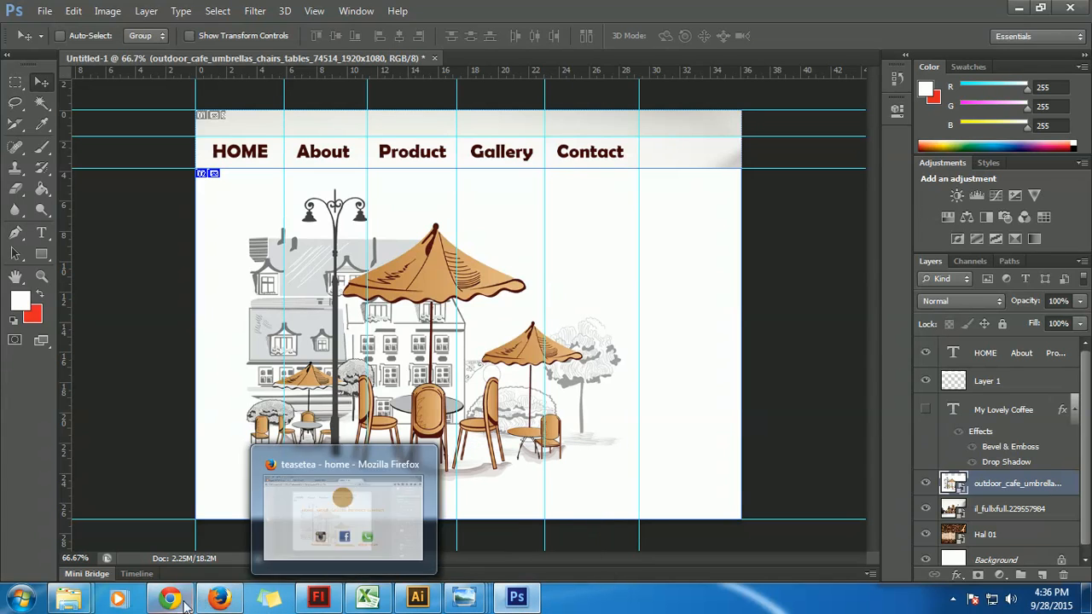
mouse_move(173, 599)
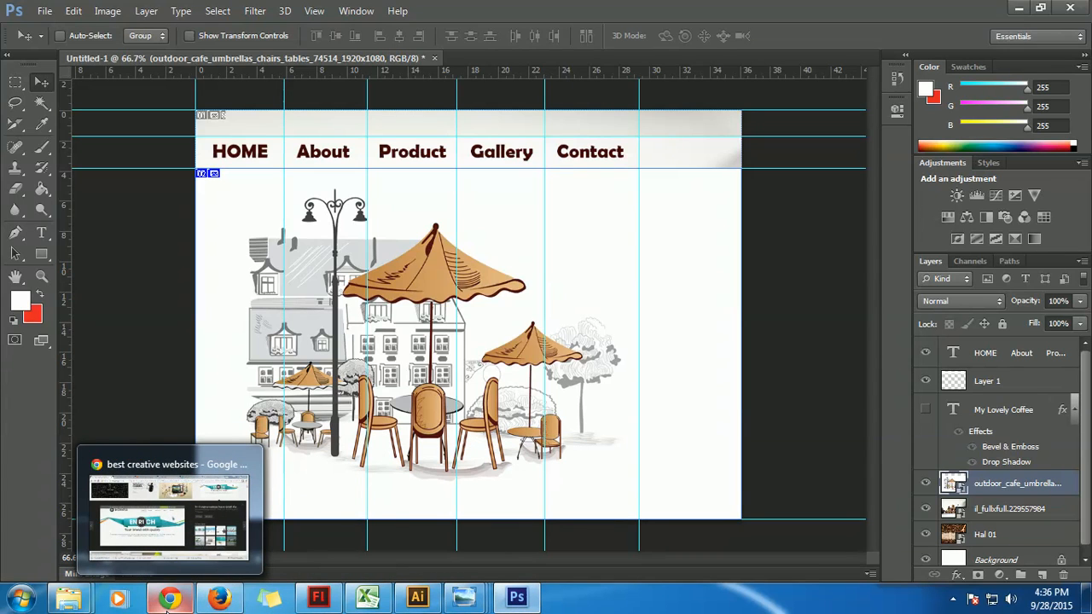
Place the mark-latte-art image at its default size over the whole page, beneath the menu layers
click(44, 11)
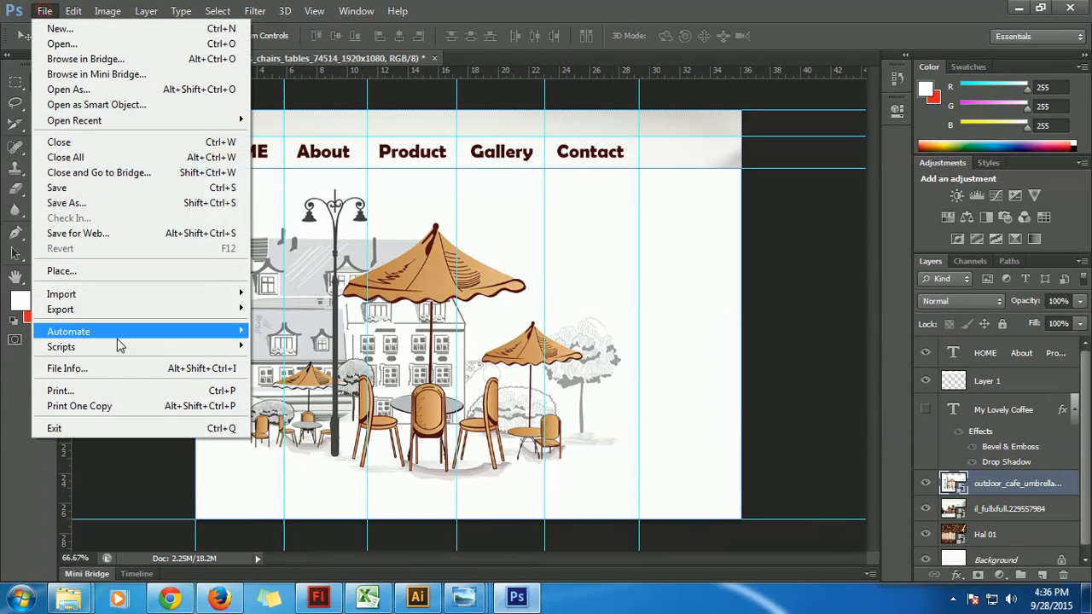
click(86, 271)
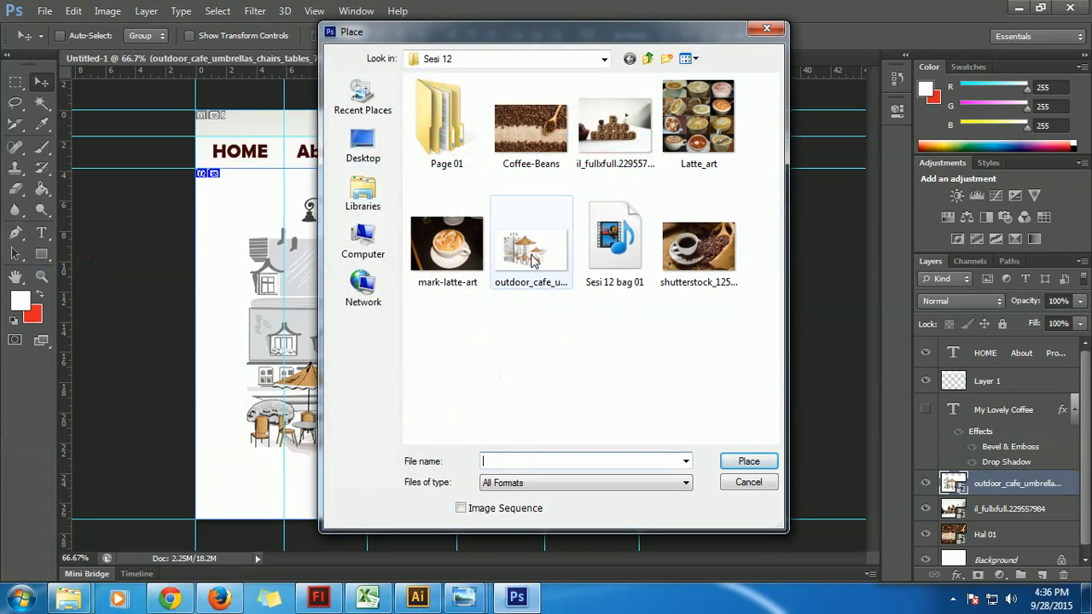
click(445, 244)
click(748, 460)
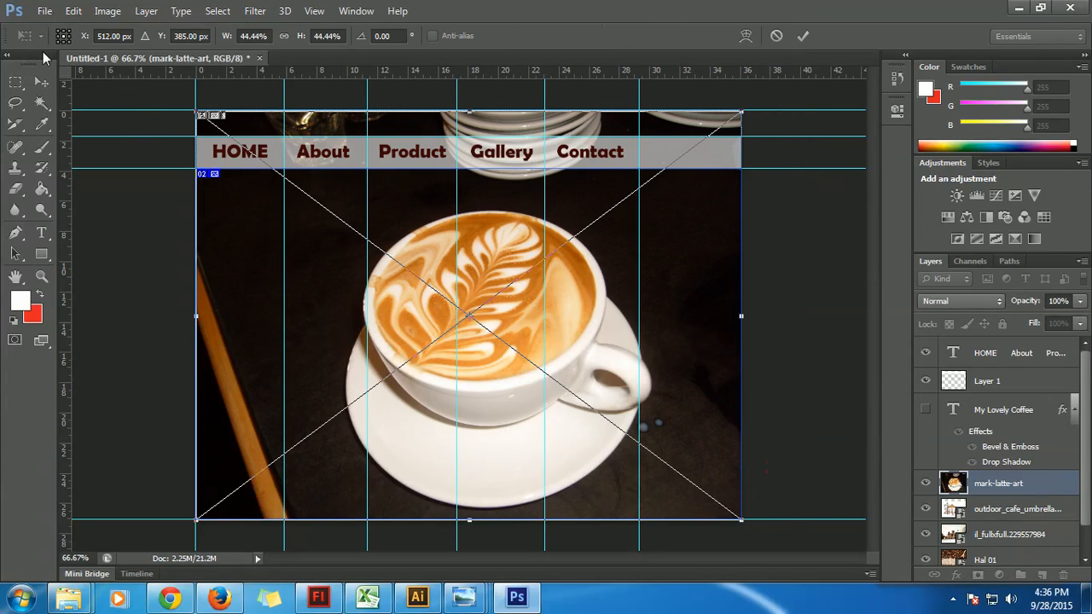
click(41, 82)
click(489, 235)
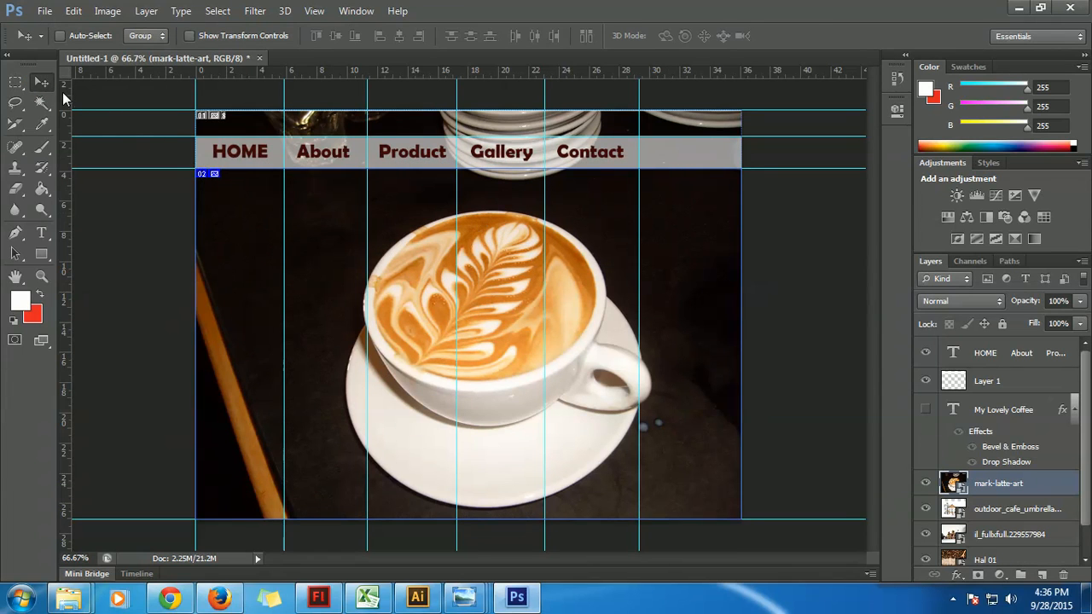
Save all slices for the web as PNG-24, images only, in the Page 01 folder under the name "Page 04"
click(43, 11)
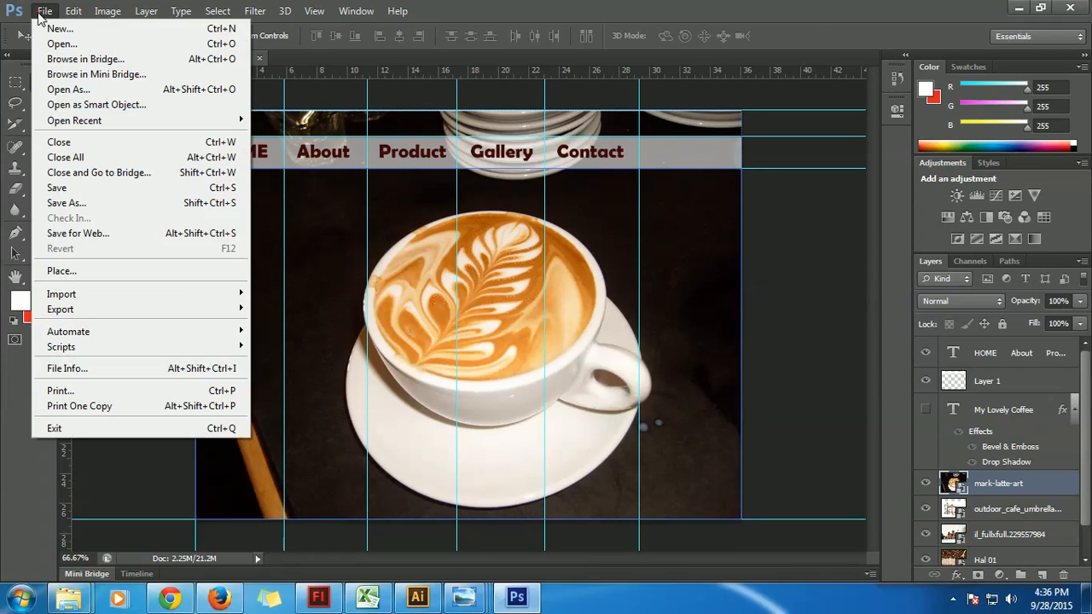
click(134, 239)
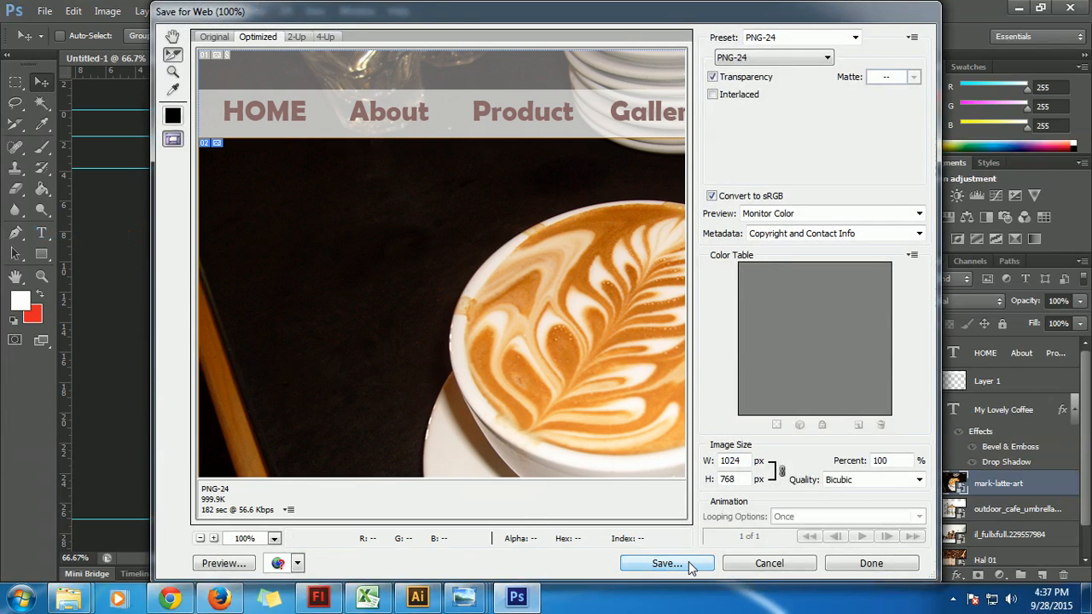
click(666, 562)
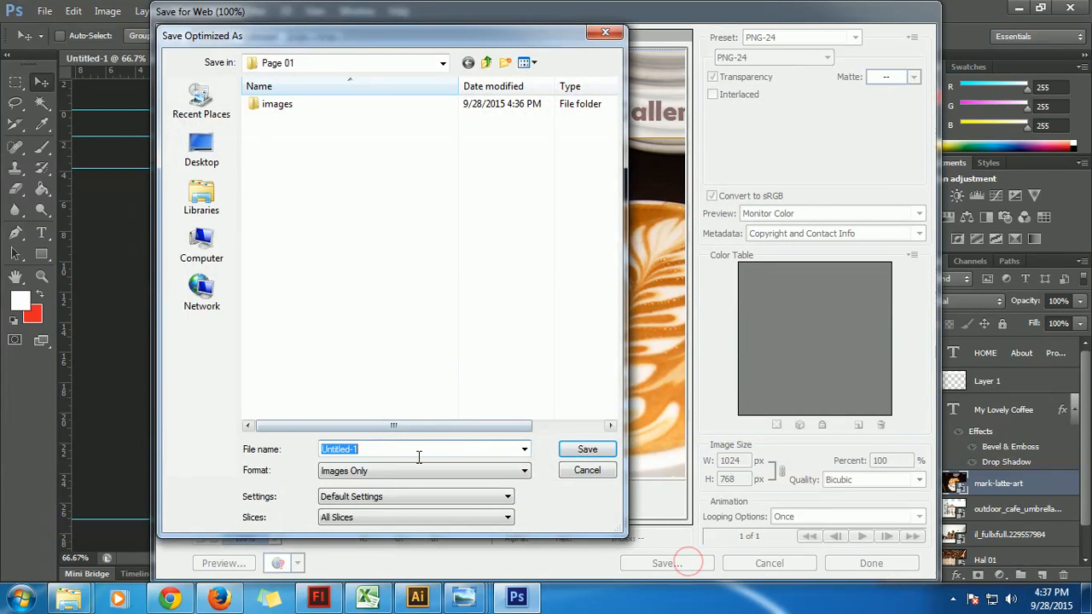
text(Page 0)
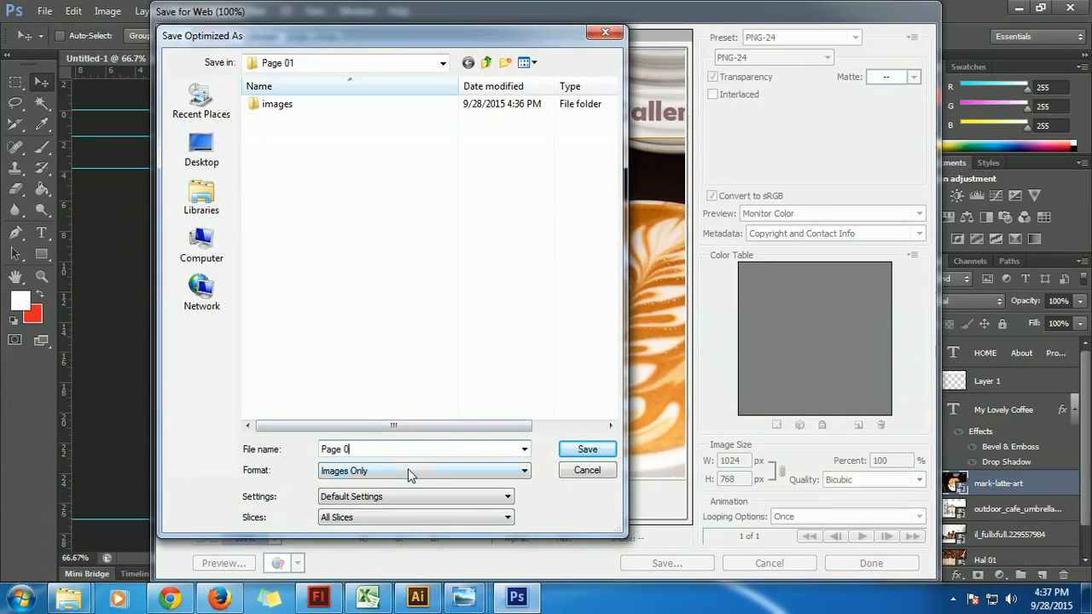
text(4)
click(586, 449)
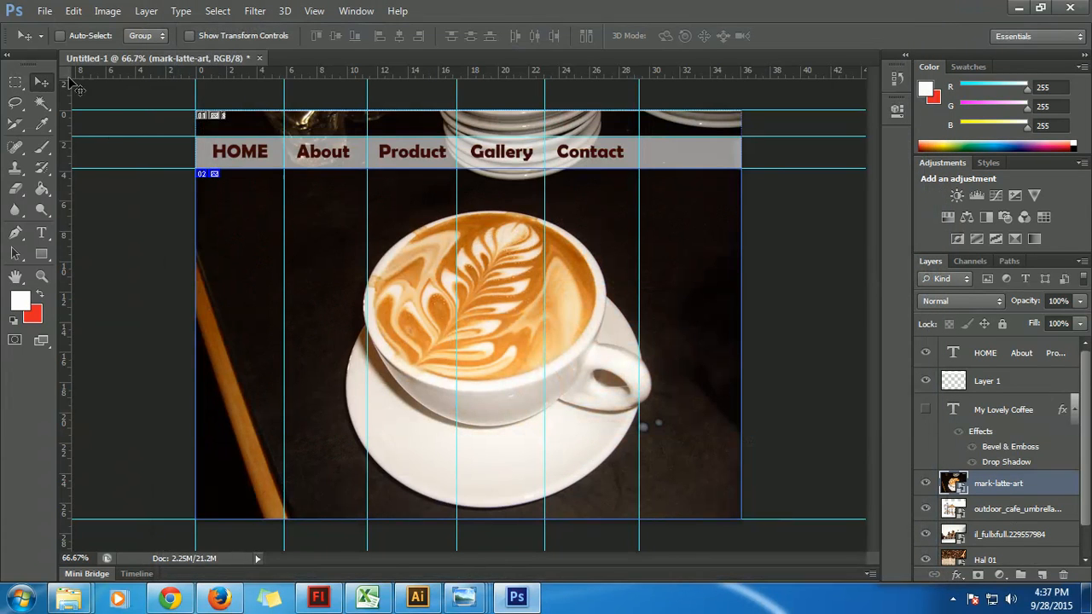
Place the shutterstock_125466521 image, move it below the menu band and scale it to about 72% to cover the page width
click(45, 10)
click(76, 270)
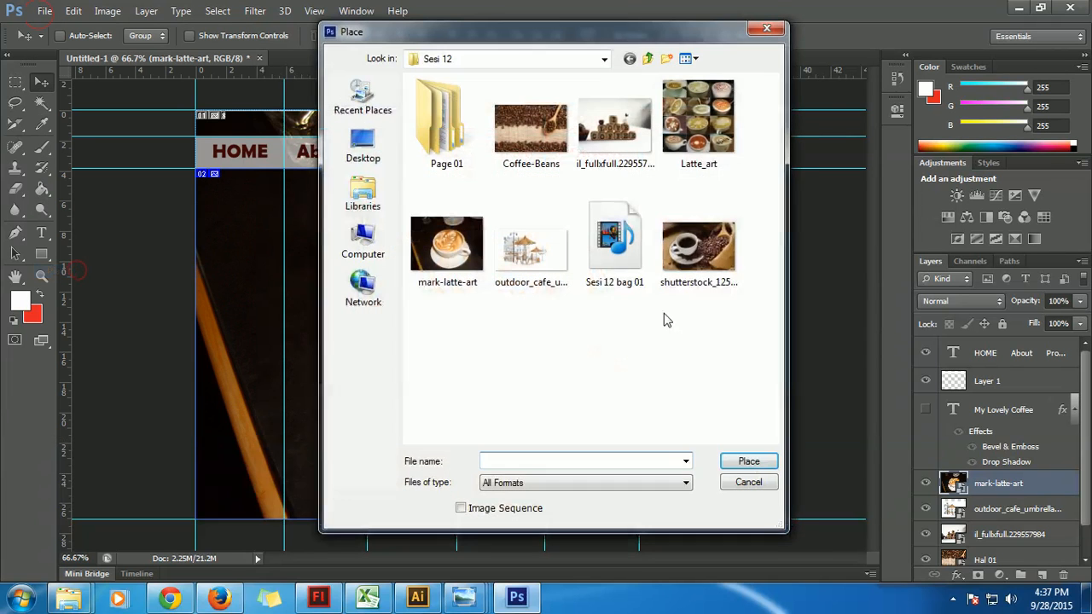
click(709, 271)
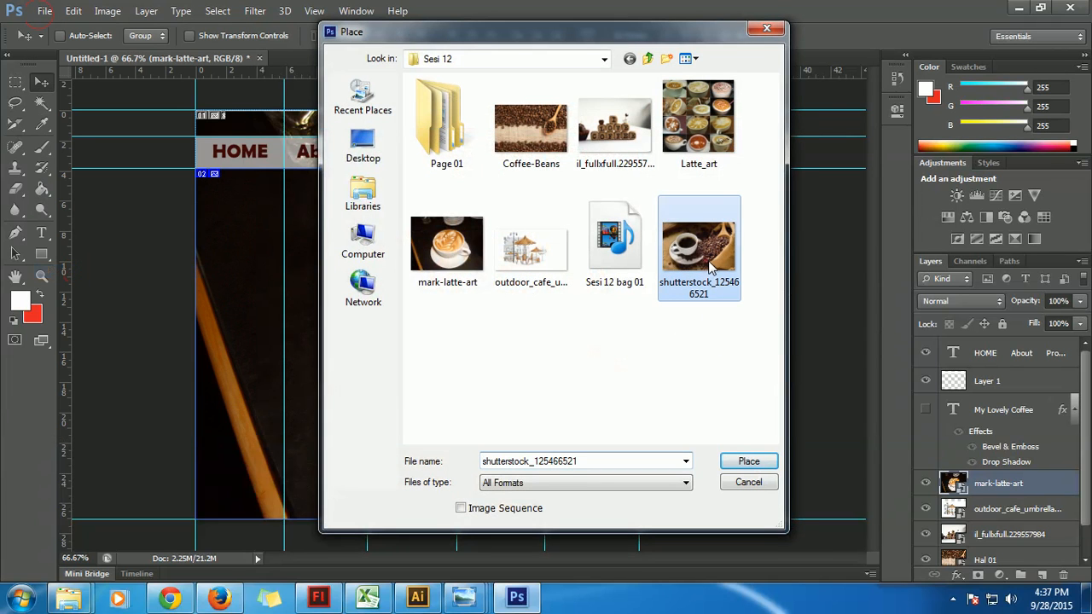
click(740, 465)
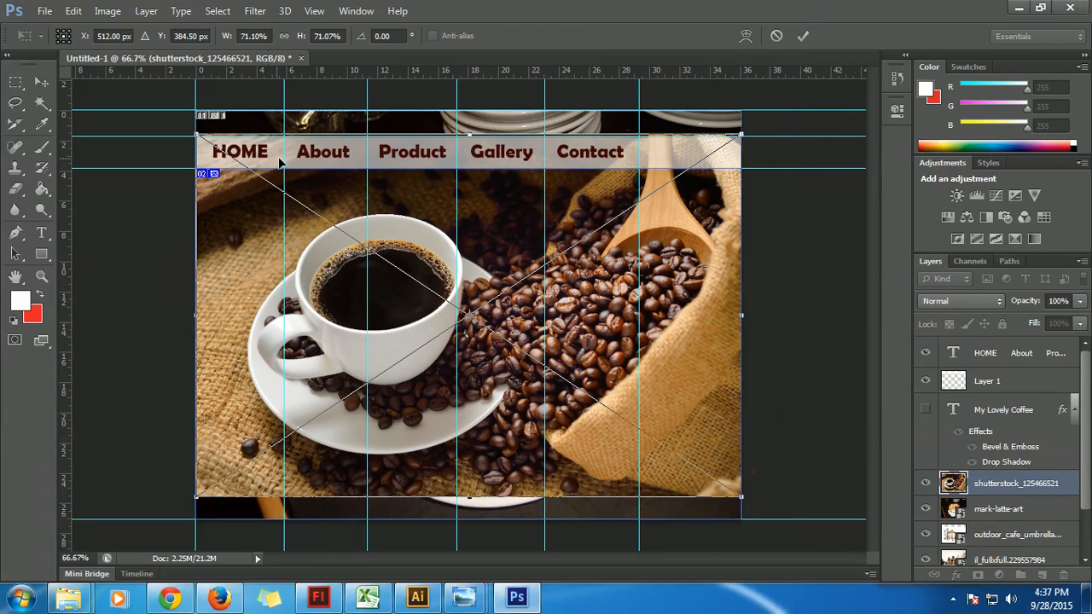
drag(380, 285, 376, 323)
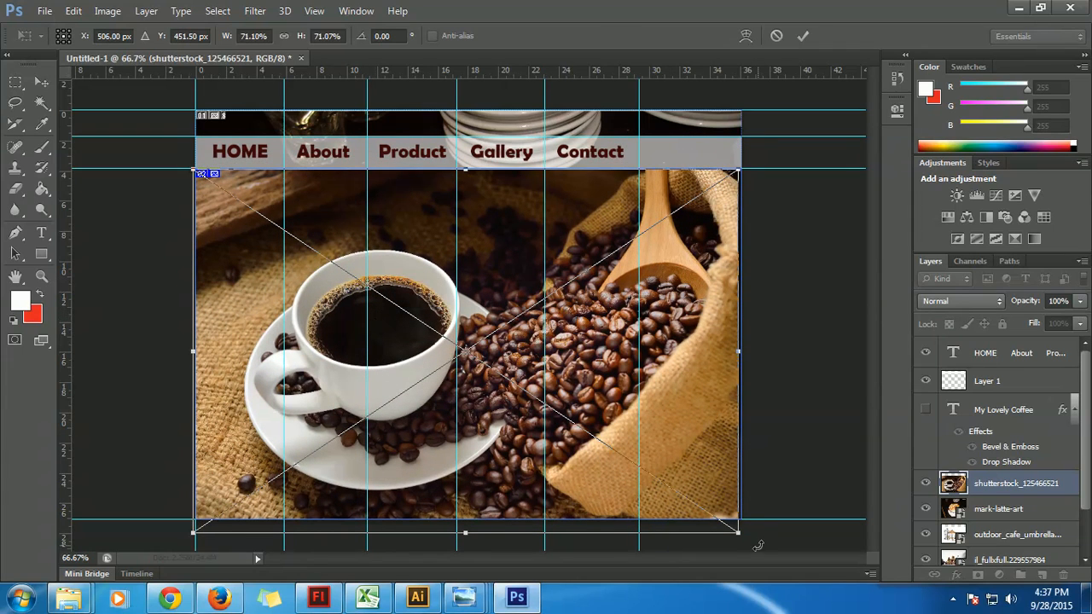
drag(738, 532, 750, 543)
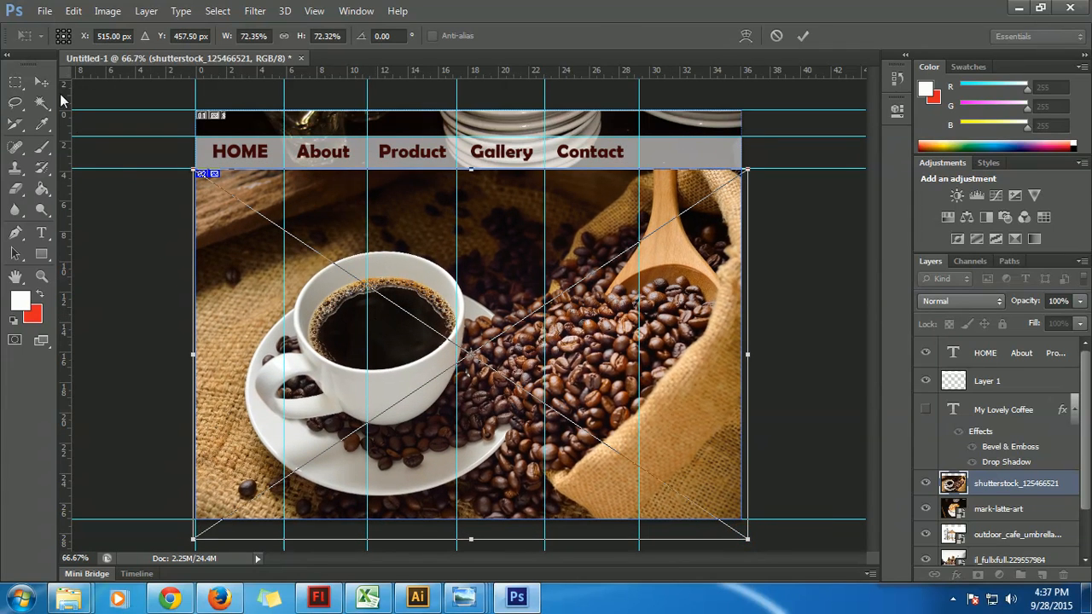
click(41, 82)
click(485, 234)
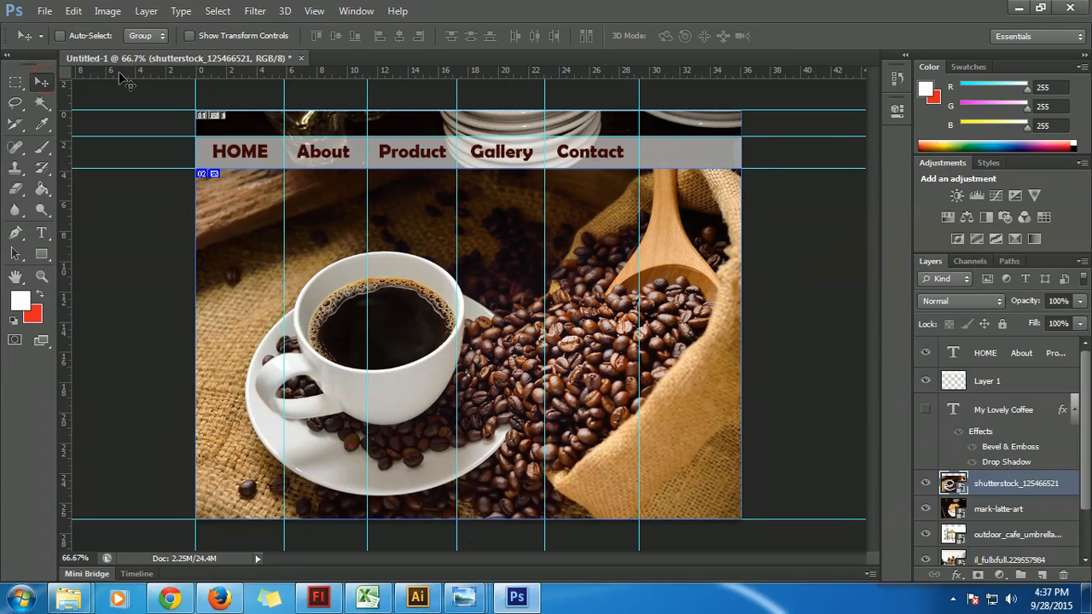
Save all slices for the web as PNG-24, images only, in the Page 01 folder under the name "page 05"
click(44, 10)
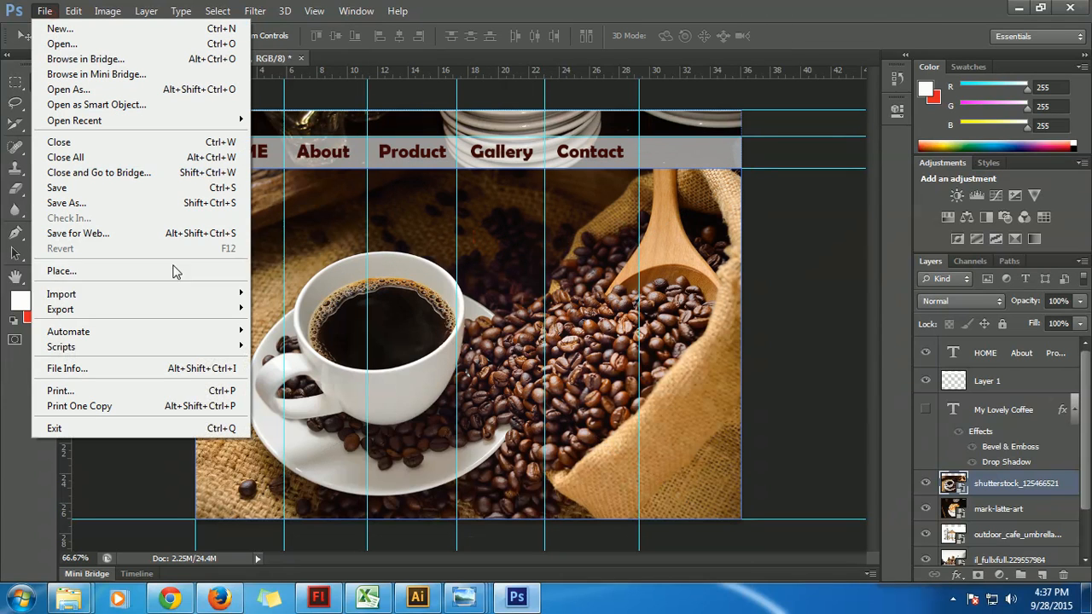
click(102, 233)
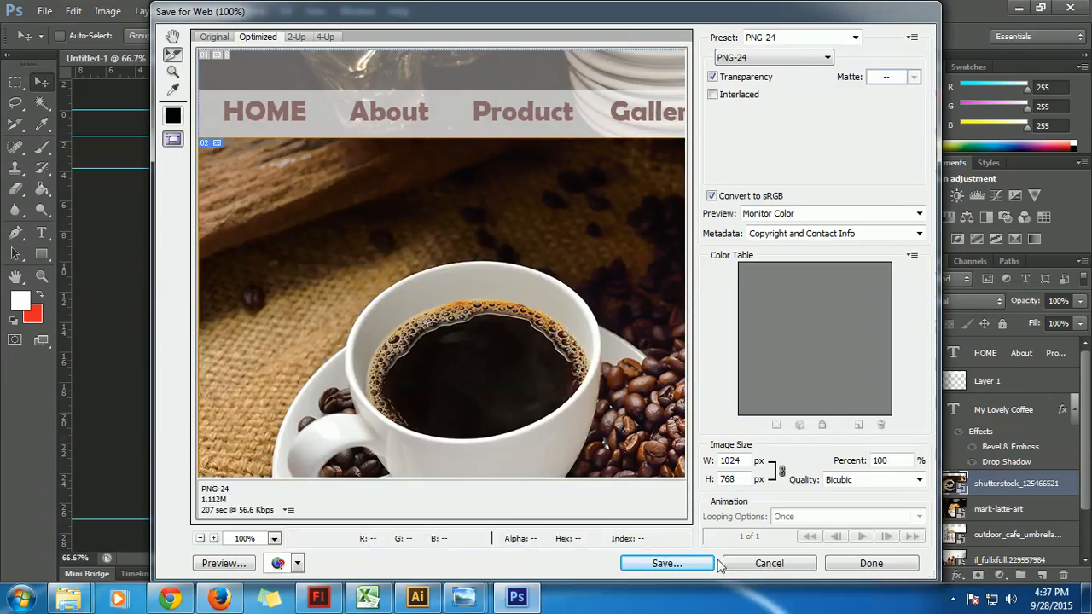
click(682, 563)
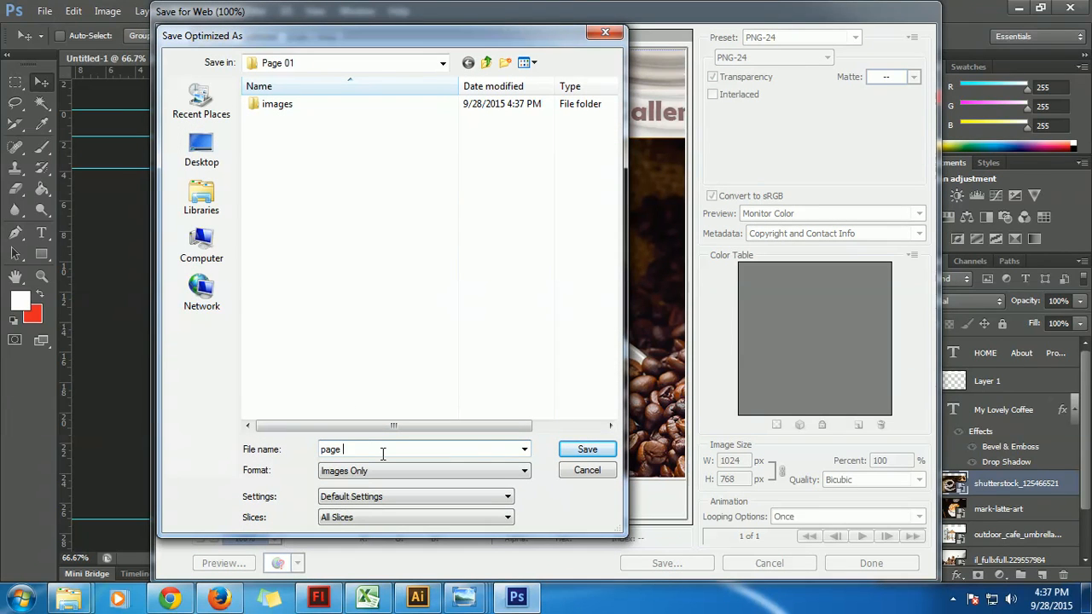
click(577, 449)
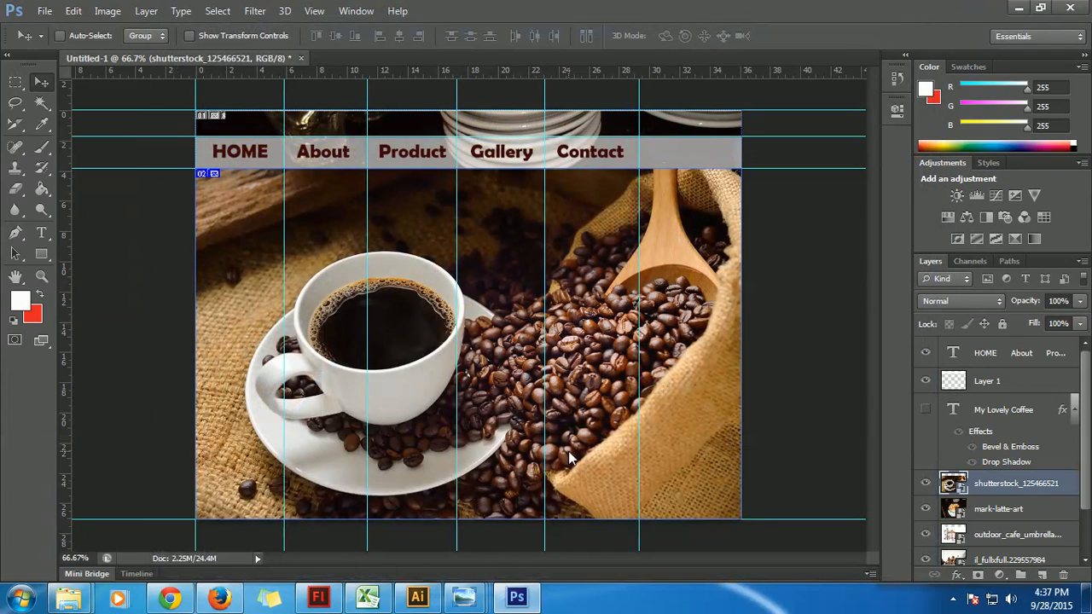
Switch to the file explorer and examine the exported slices of pages 03 to 05 in the Page 01 images folder
mouse_move(69, 597)
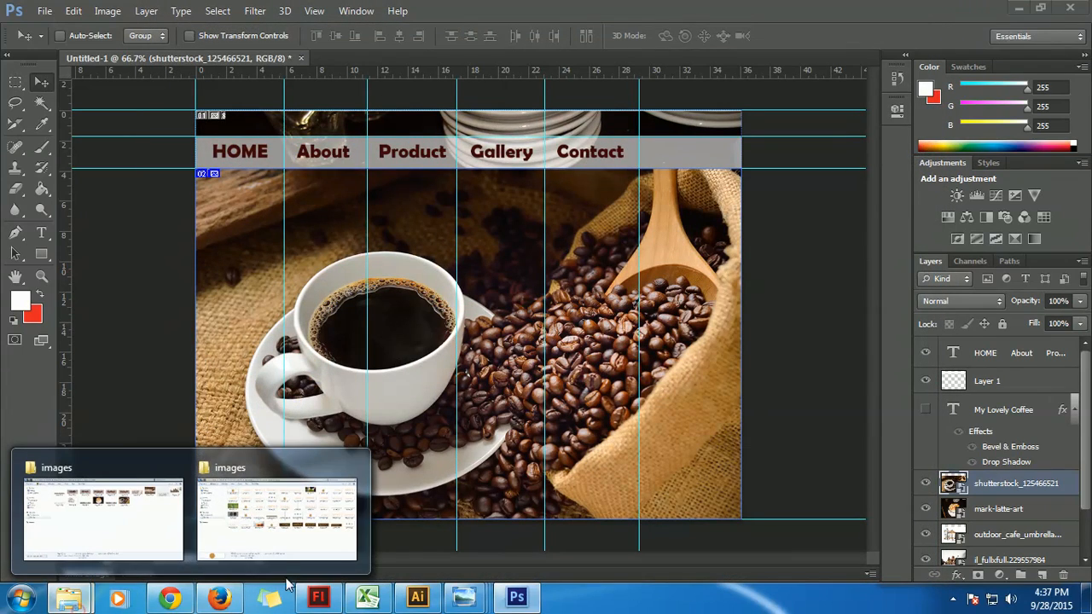
click(114, 526)
click(511, 595)
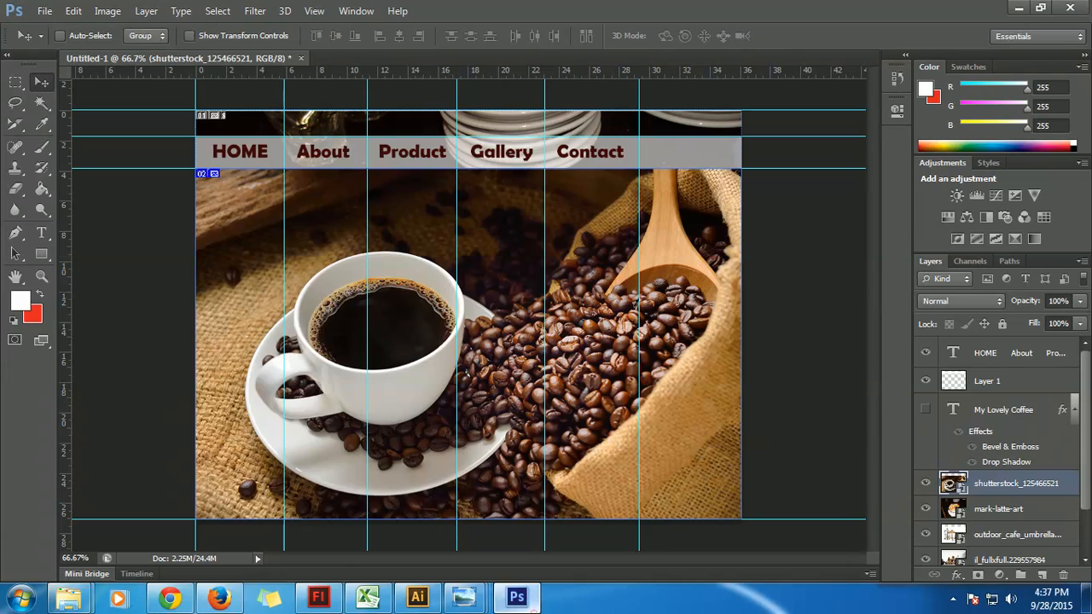
mouse_move(72, 597)
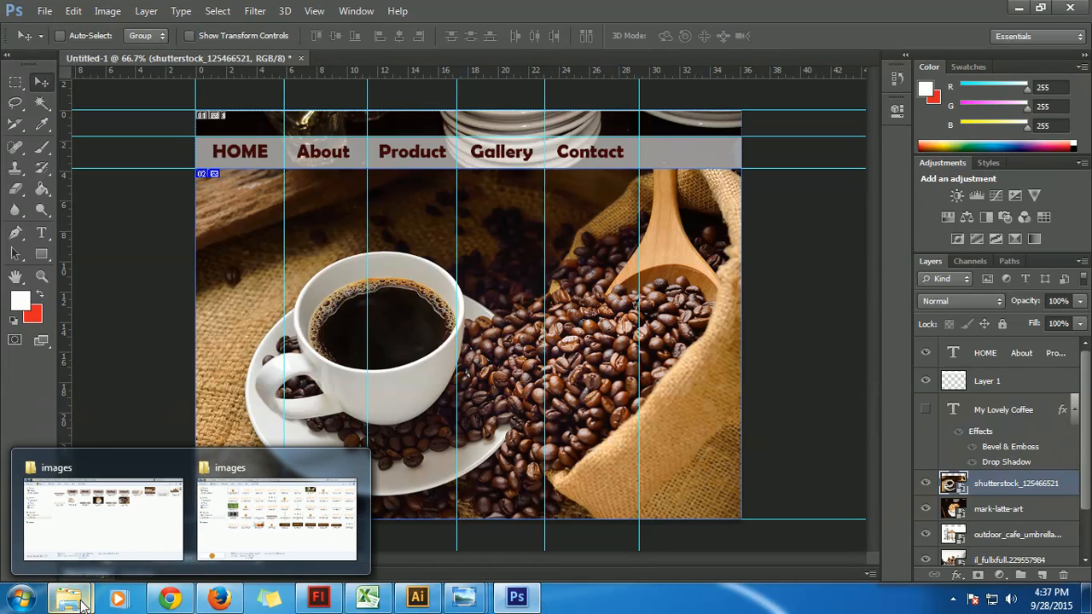
click(98, 533)
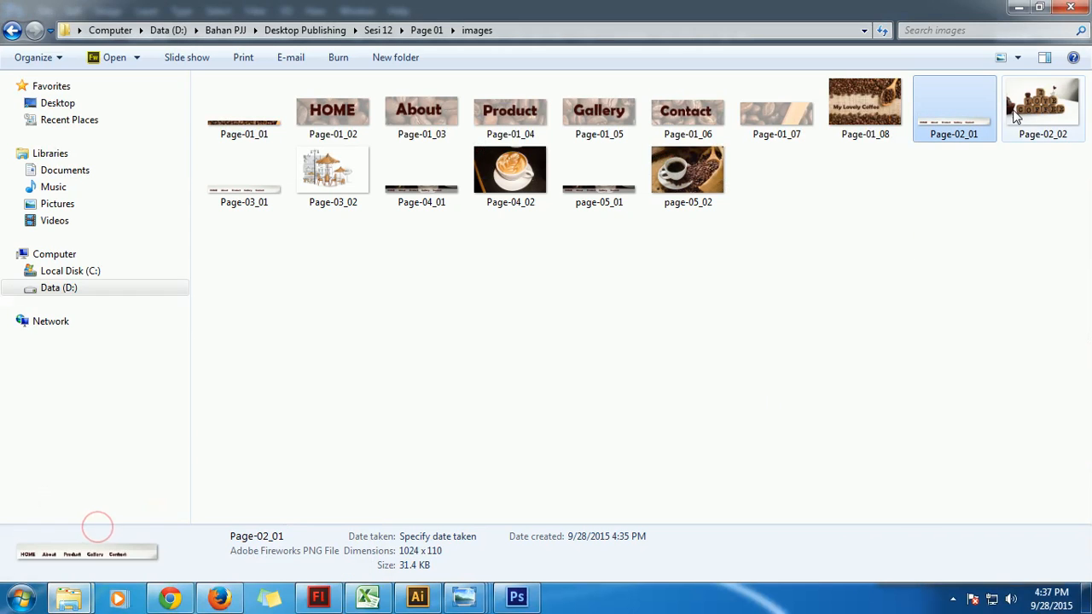